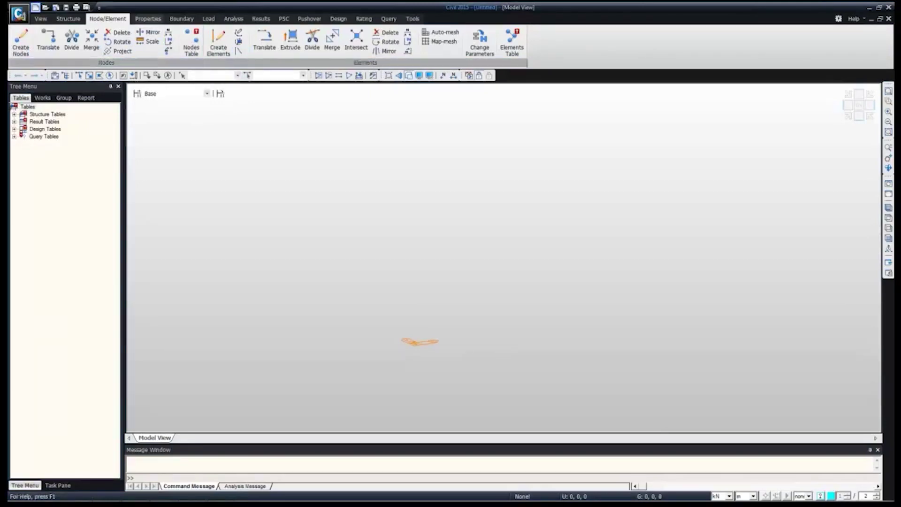
# Examine the available properties, boundary, load, analysis and results commands, and the model's works tree.
pyautogui.click(148, 19)
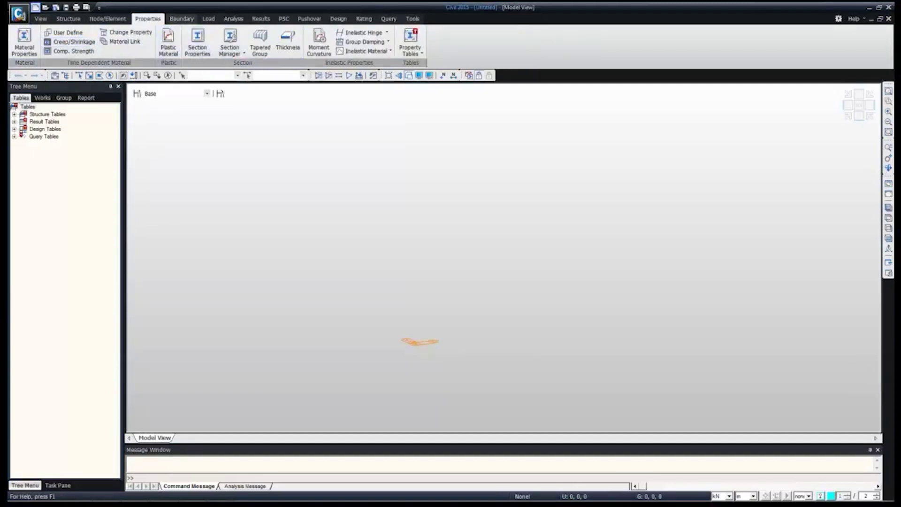
pyautogui.click(182, 19)
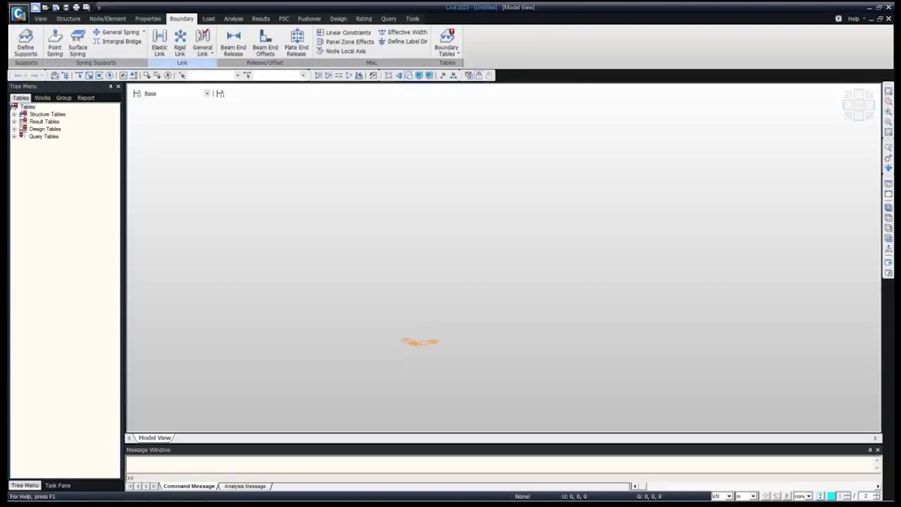
pyautogui.click(209, 19)
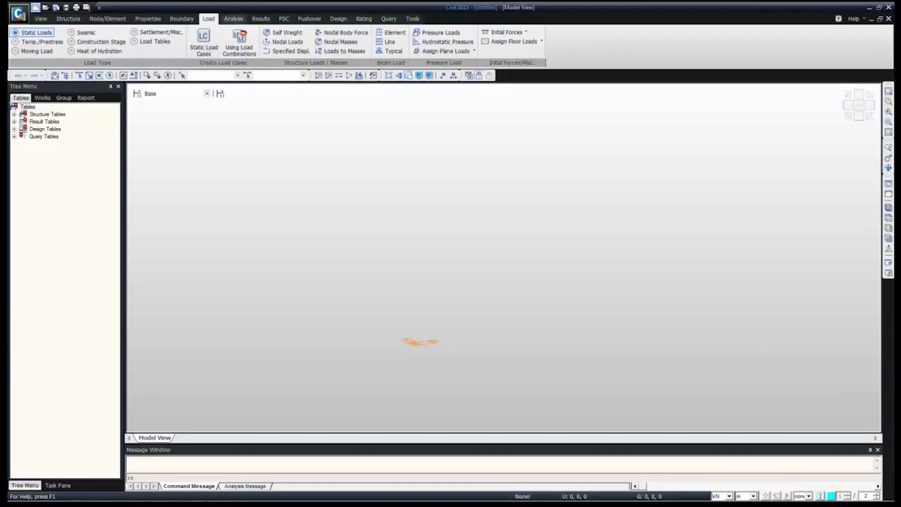
pyautogui.click(233, 19)
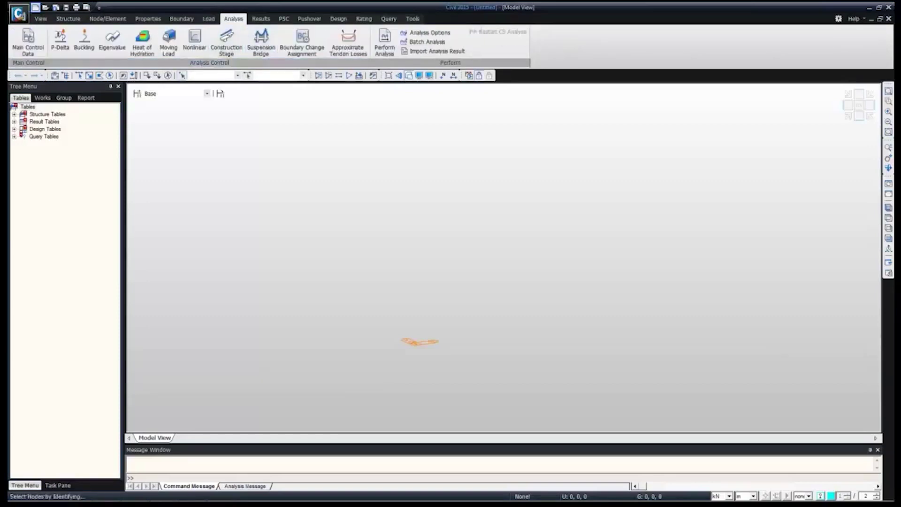
pyautogui.click(261, 19)
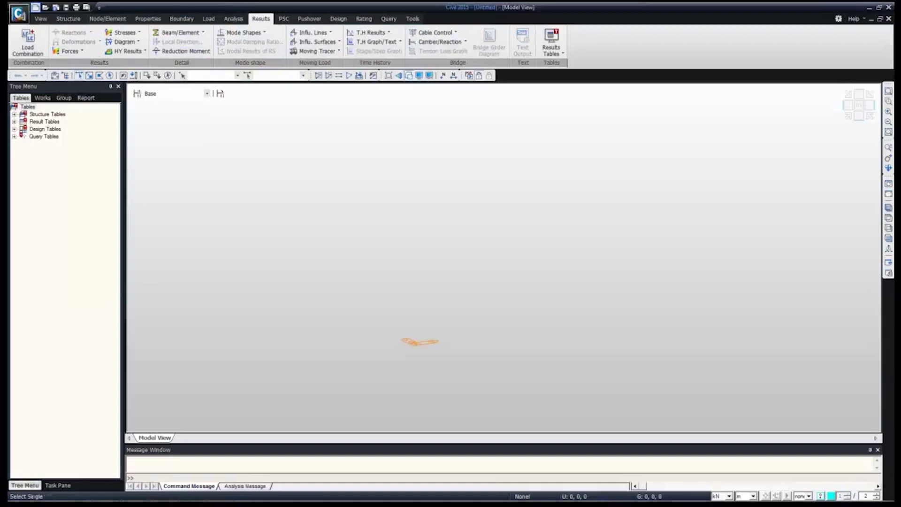
pyautogui.click(42, 98)
pyautogui.click(27, 107)
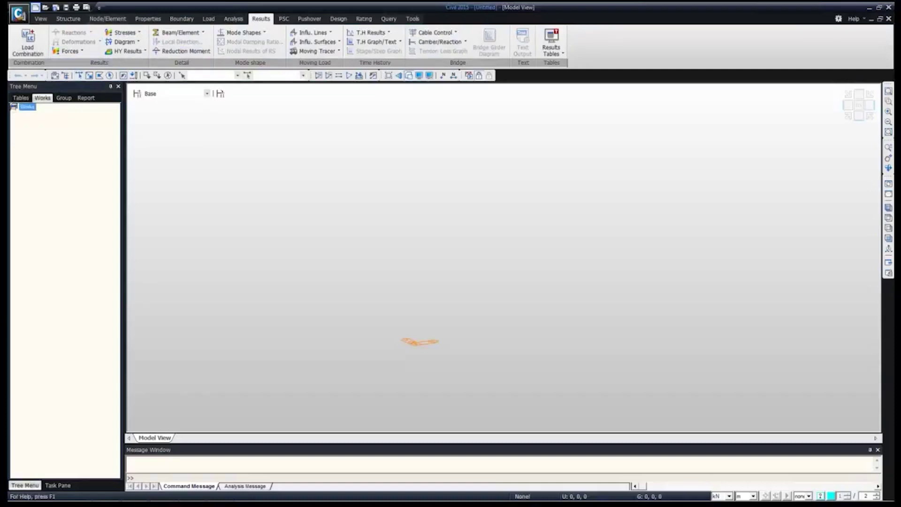
pyautogui.click(108, 19)
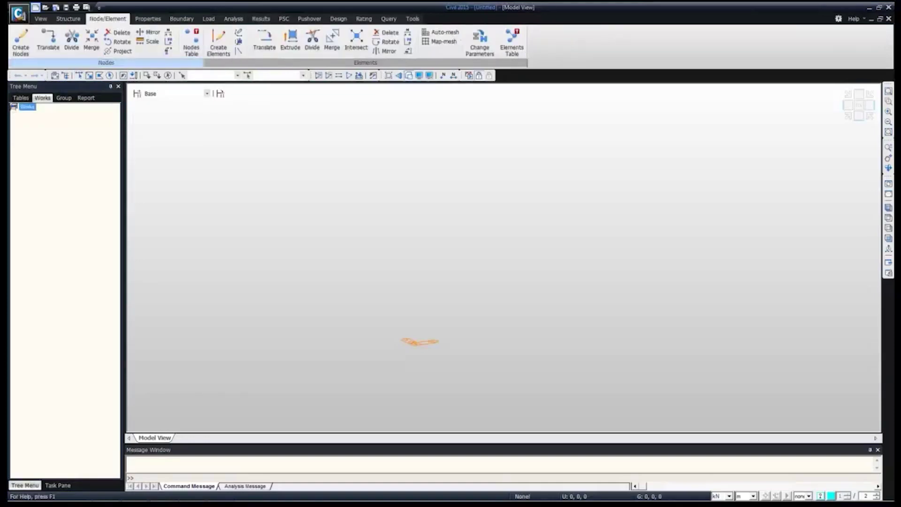
# Start a new material definition in the material properties and name it Superstructure.
pyautogui.click(148, 19)
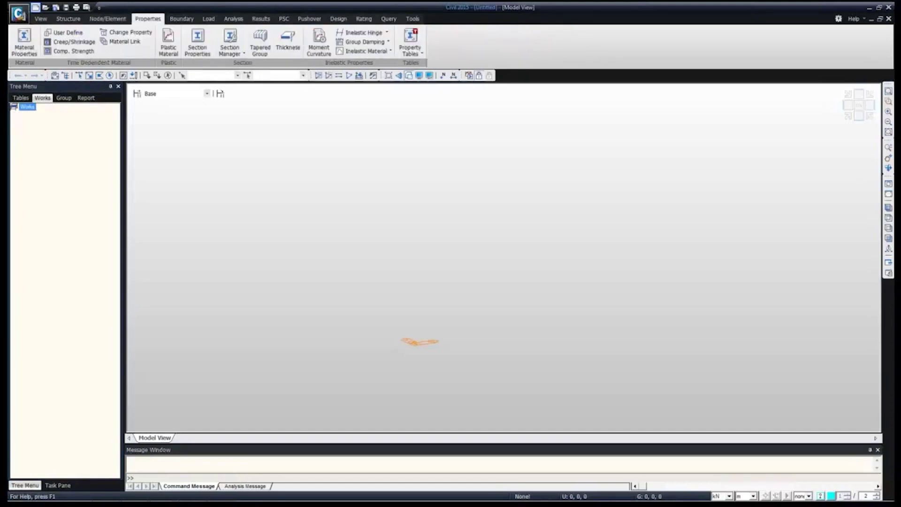
pyautogui.click(24, 43)
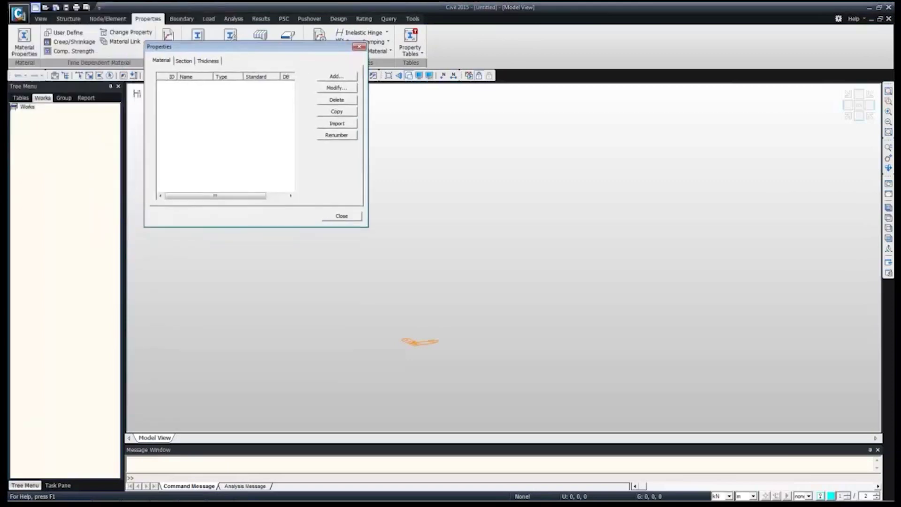
pyautogui.click(337, 77)
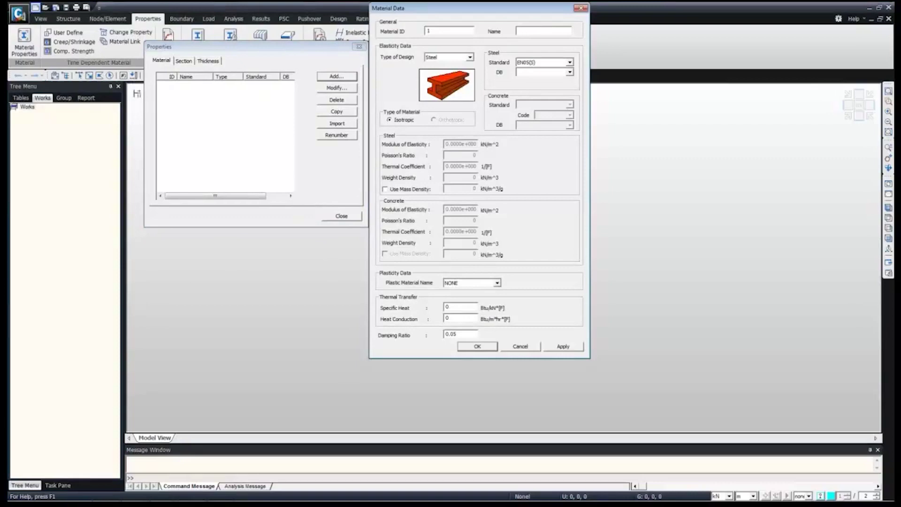
pyautogui.write('Super')
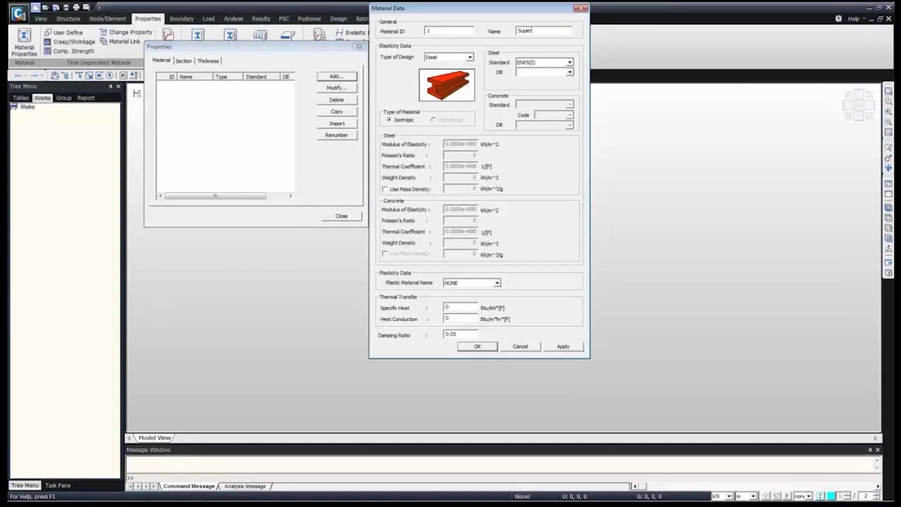
pyautogui.write('structure')
# Try the Steel and User Defined design types for the Superstructure material.
pyautogui.click(470, 57)
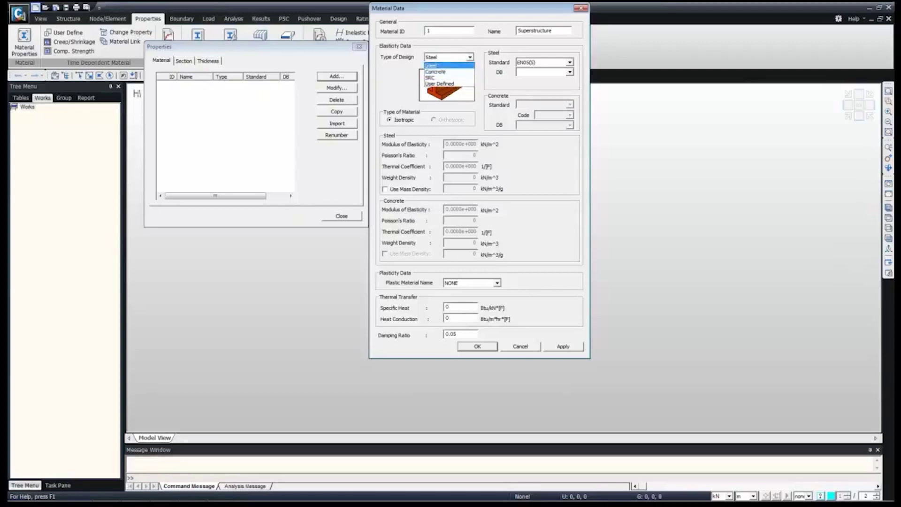
pyautogui.click(441, 66)
pyautogui.doubleClick(535, 31)
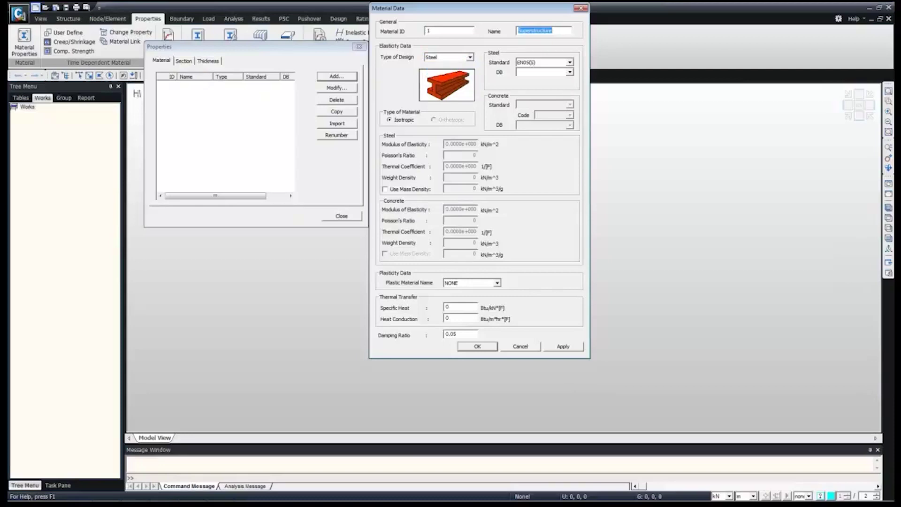
pyautogui.click(470, 57)
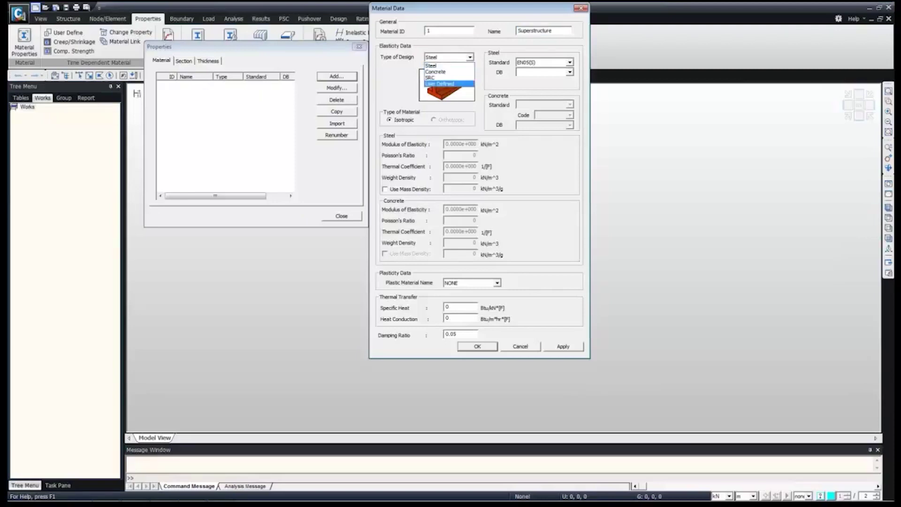
pyautogui.click(440, 84)
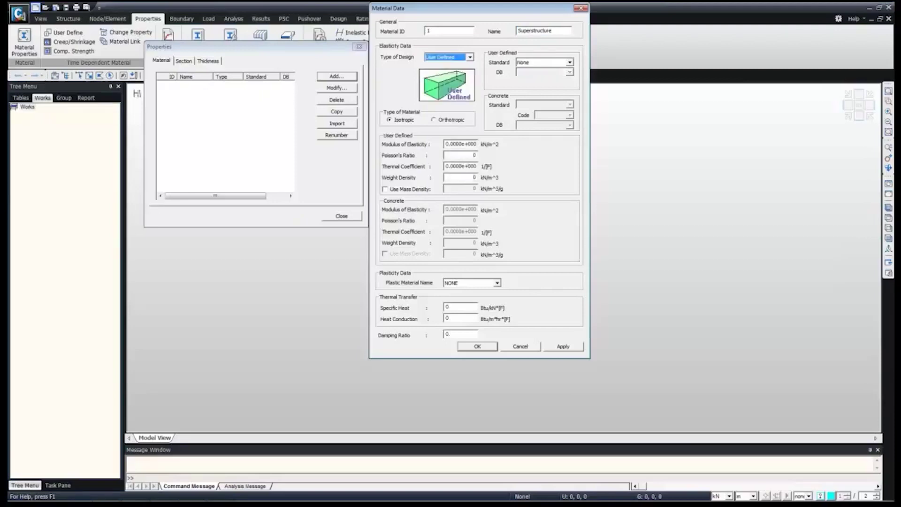
pyautogui.press('Tab')
pyautogui.press('Tab')
# Define the Superstructure material as Concrete with standard IS(RC) and grade M50, and add it.
pyautogui.click(470, 58)
pyautogui.click(440, 71)
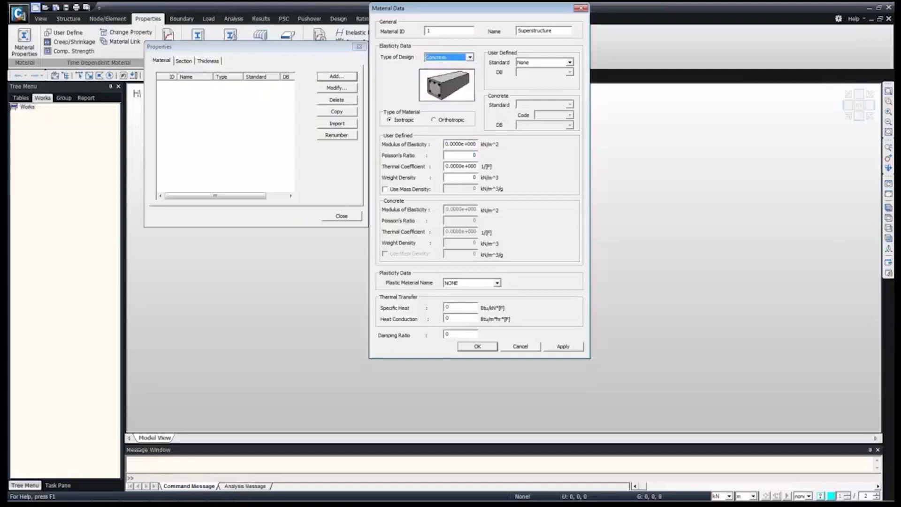
pyautogui.click(569, 104)
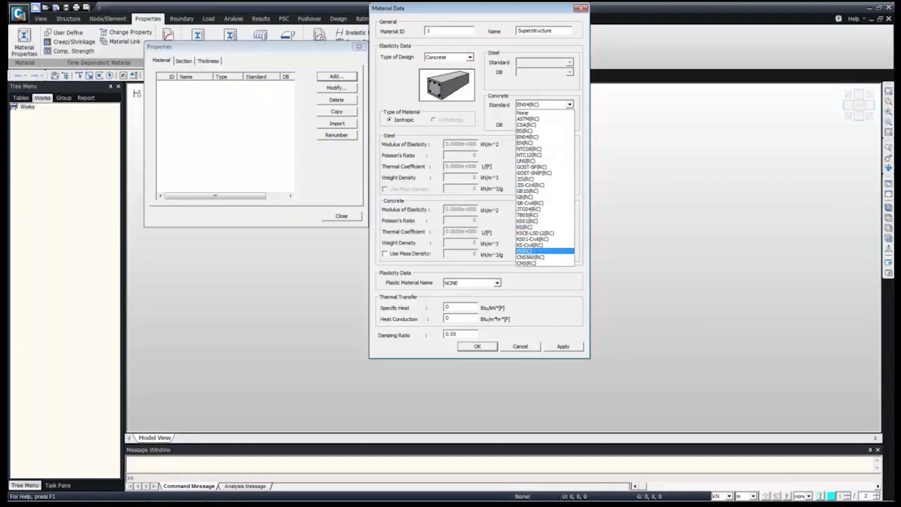
pyautogui.click(544, 251)
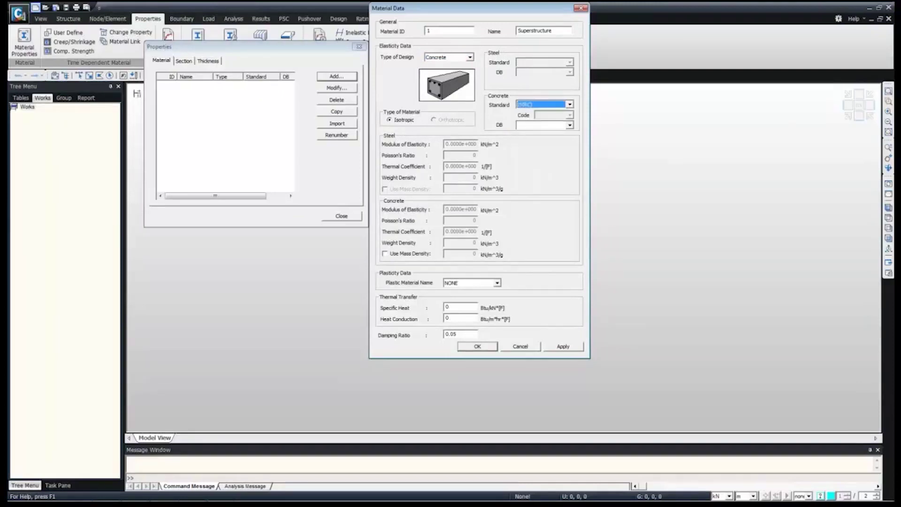
pyautogui.click(569, 125)
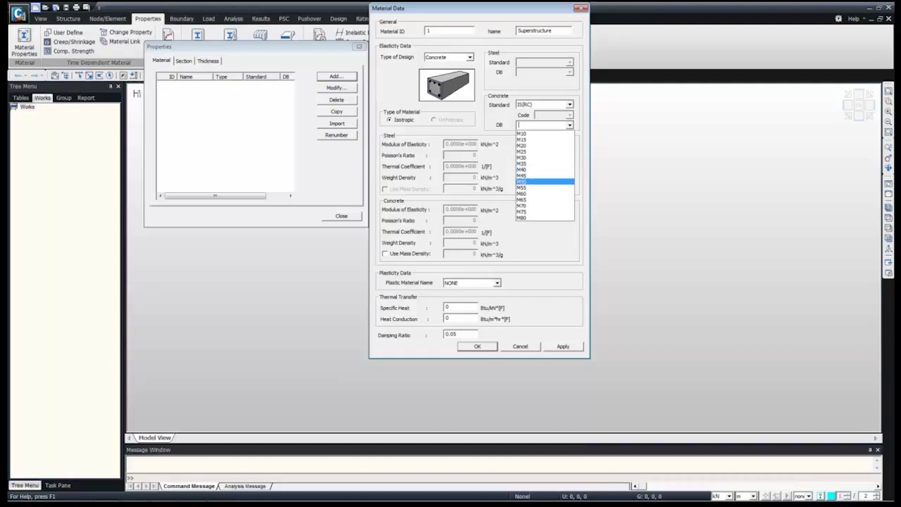
pyautogui.click(540, 181)
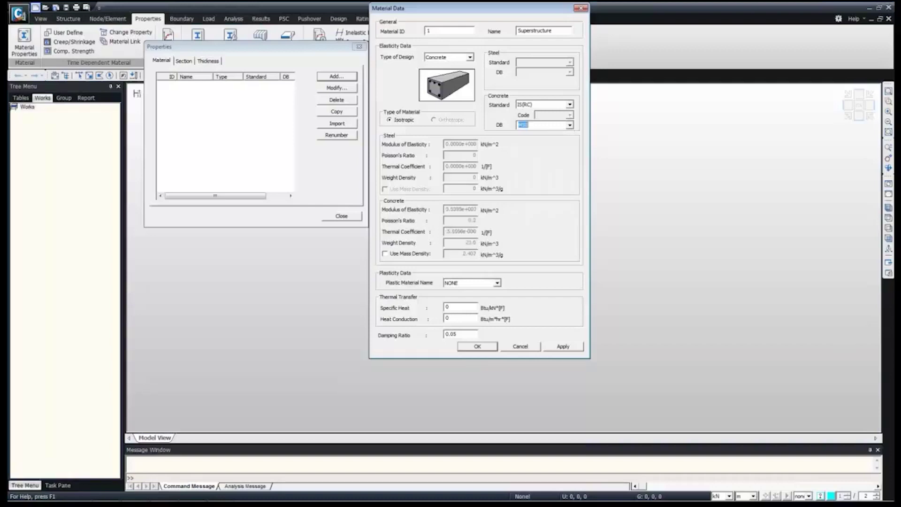
pyautogui.click(564, 347)
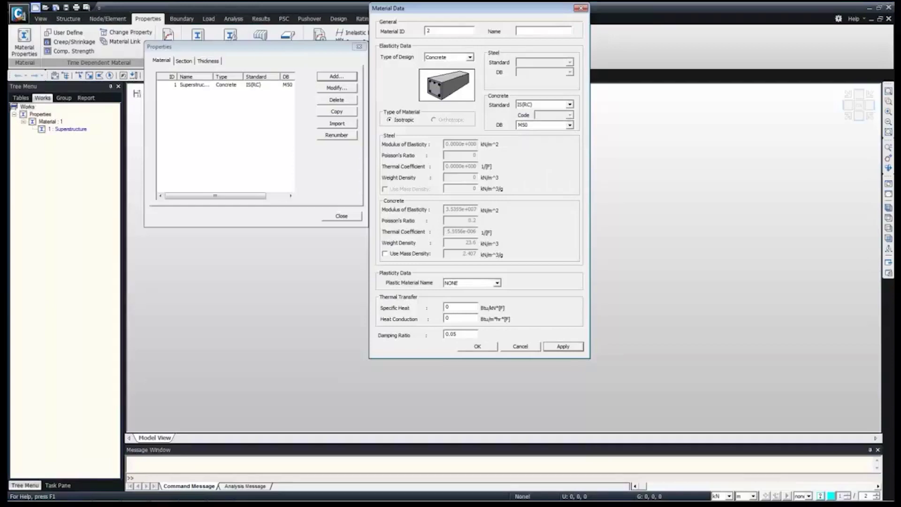
# Add a second material named substructure as Concrete, standard IS(RC), grade M40.
pyautogui.press('Tab')
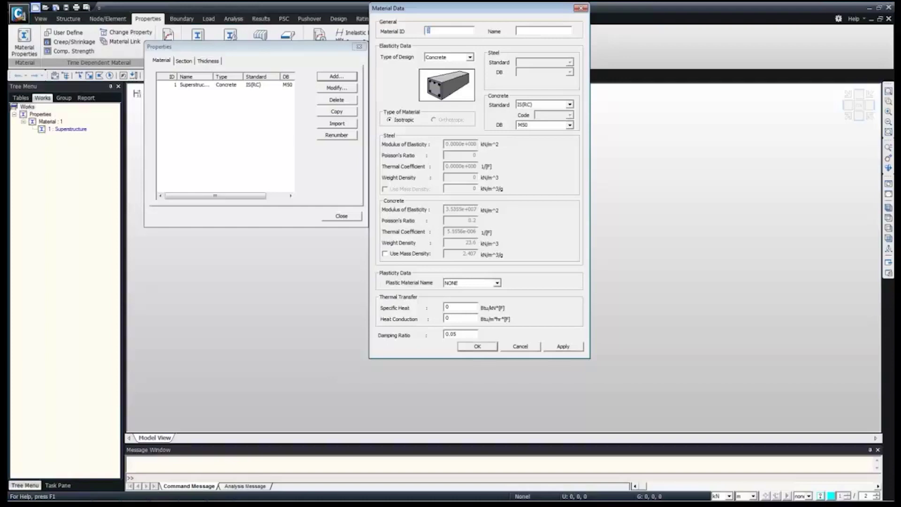
pyautogui.press('Tab')
pyautogui.write('substructure')
pyautogui.click(470, 57)
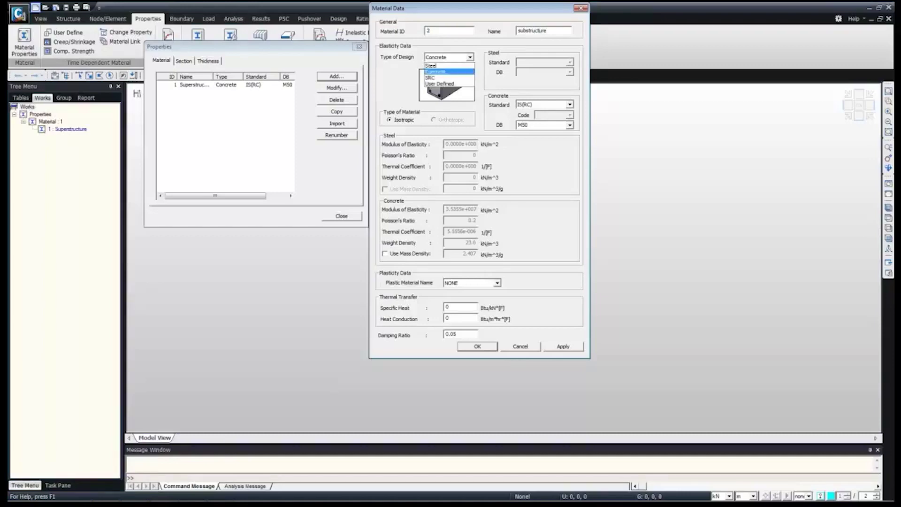
pyautogui.click(437, 71)
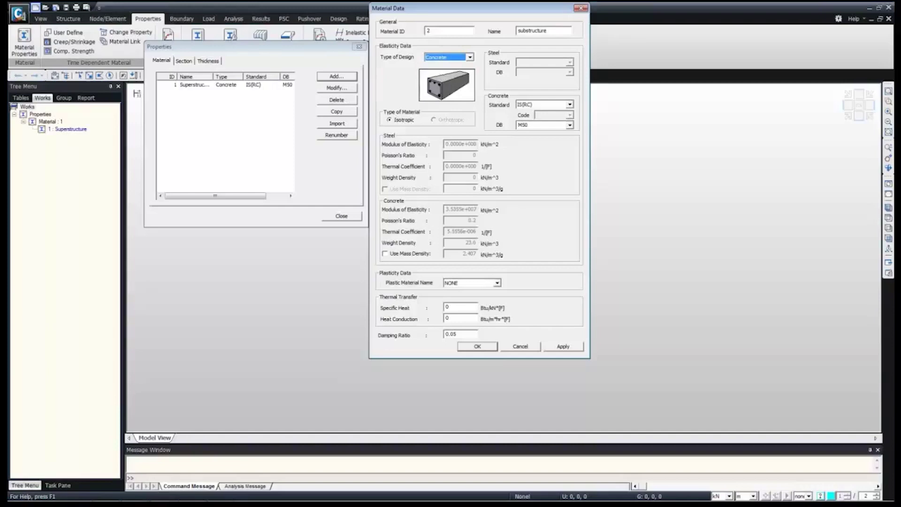
pyautogui.click(569, 125)
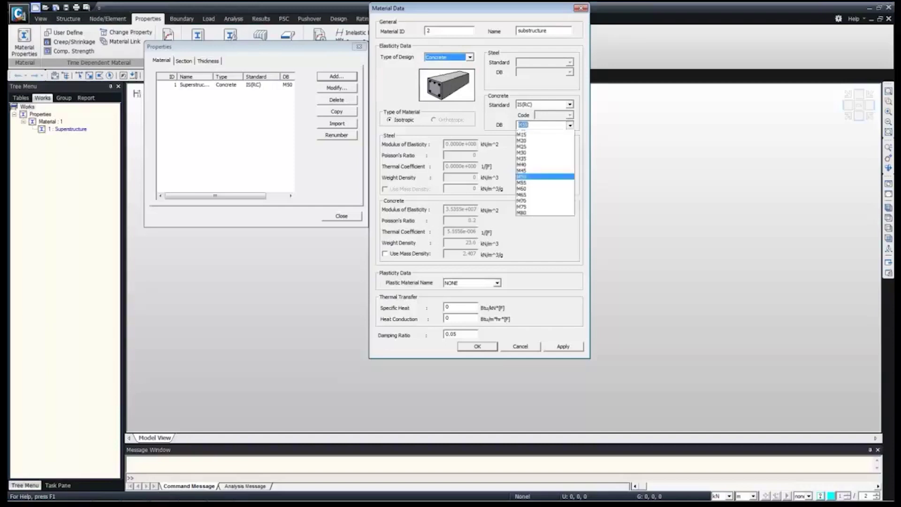
pyautogui.click(544, 170)
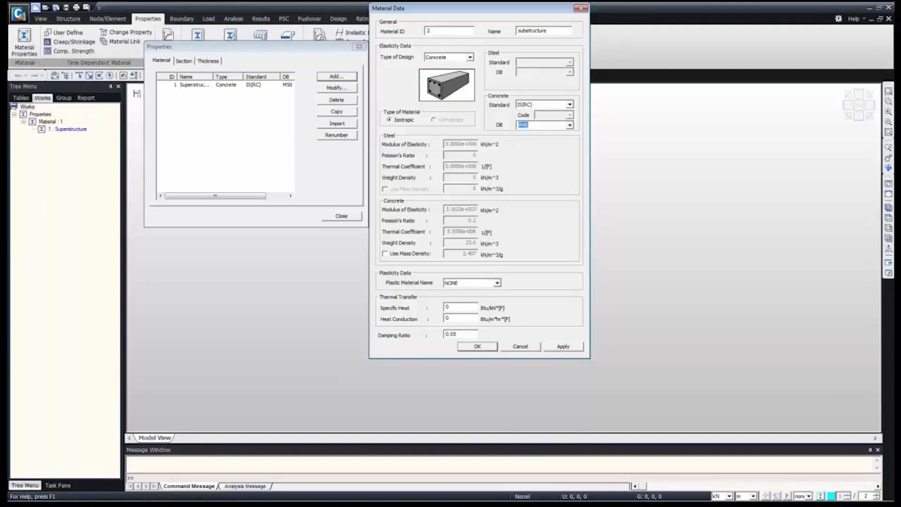
pyautogui.click(564, 346)
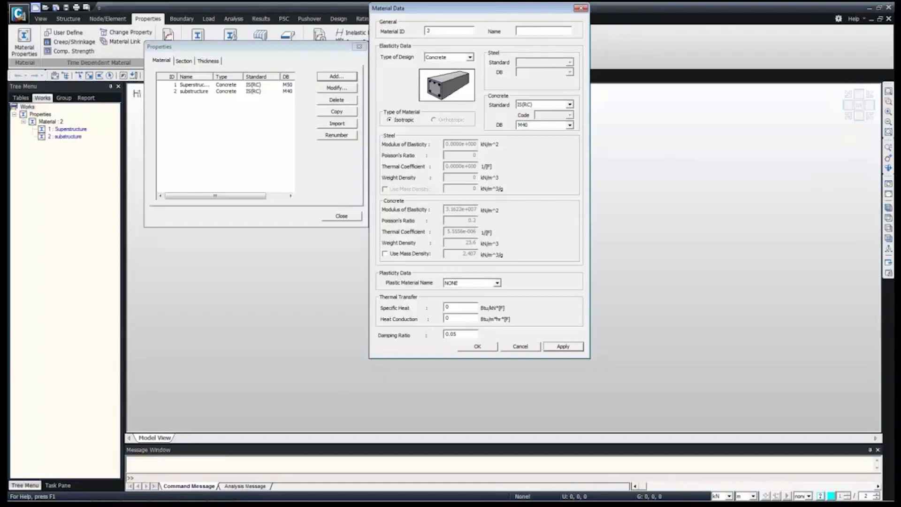
# Name the third material tendon and set its design type to Steel.
pyautogui.click(543, 31)
pyautogui.write('tendon')
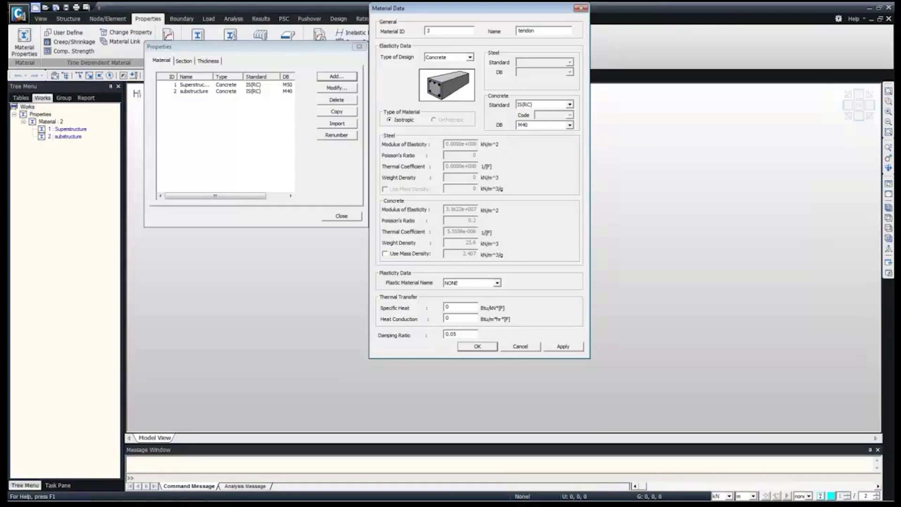
pyautogui.click(469, 57)
pyautogui.click(441, 83)
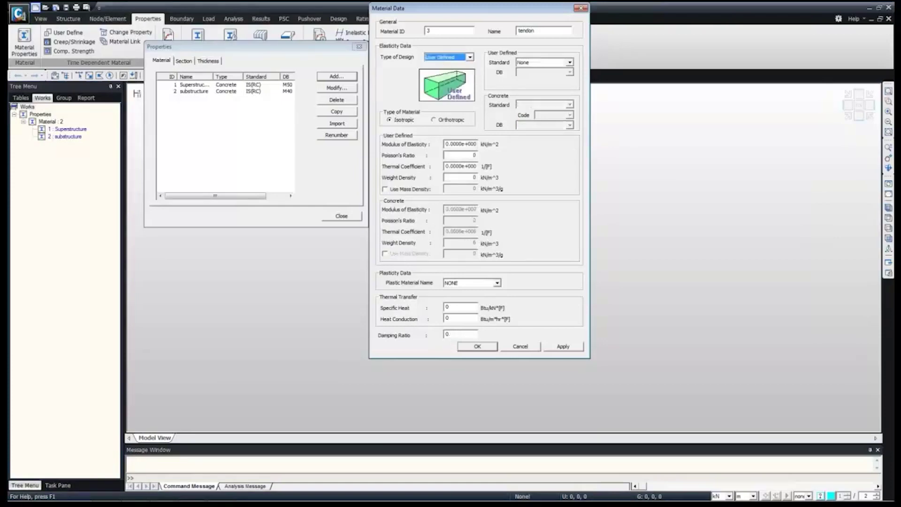
pyautogui.moveTo(463, 145); pyautogui.dragTo(451, 144)
pyautogui.click(470, 58)
pyautogui.click(432, 65)
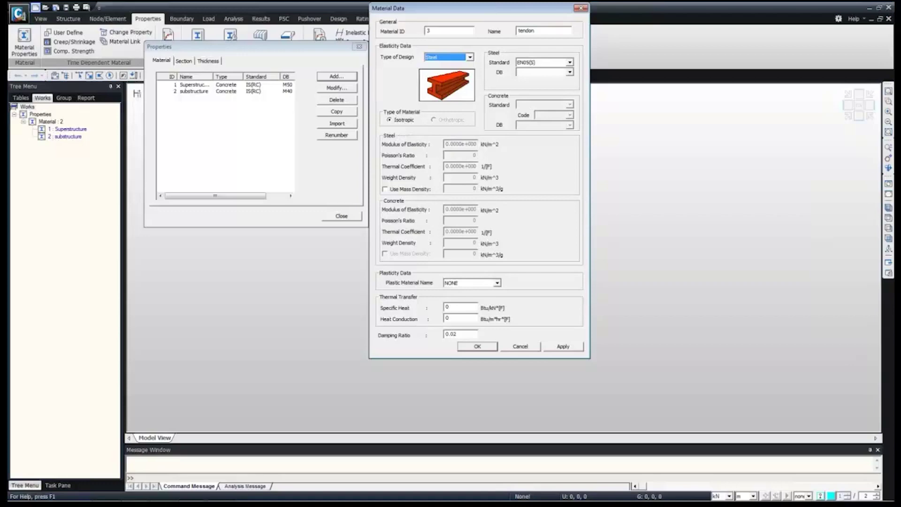
# Assign the IS(S) steel standard and grade Fe440 to the tendon material and finish adding it.
pyautogui.click(570, 63)
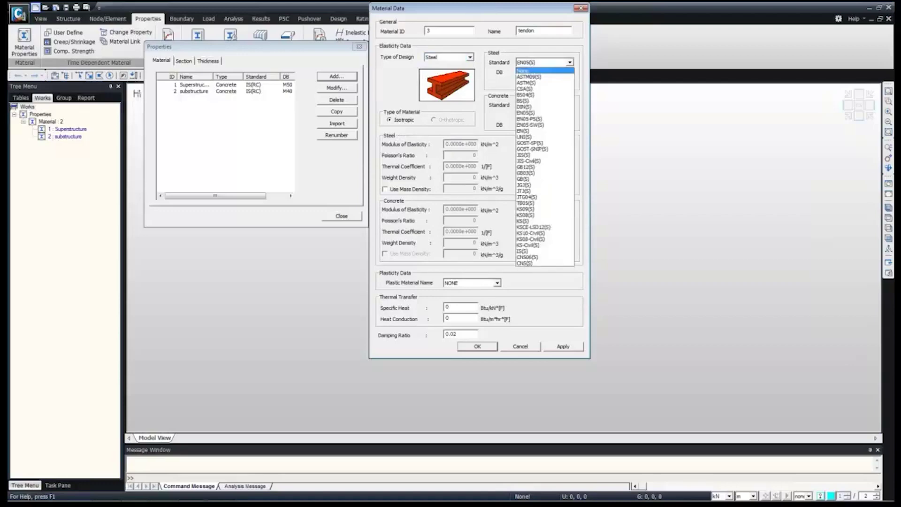
pyautogui.click(535, 243)
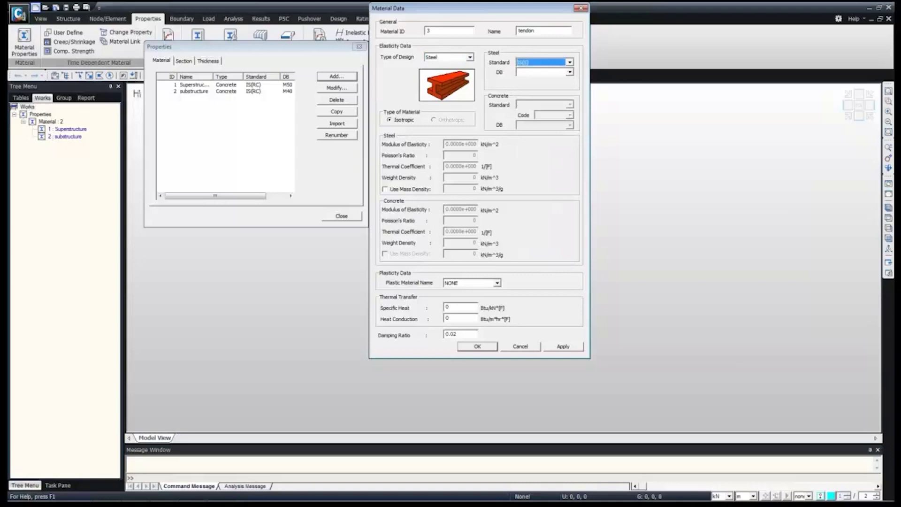
pyautogui.click(570, 73)
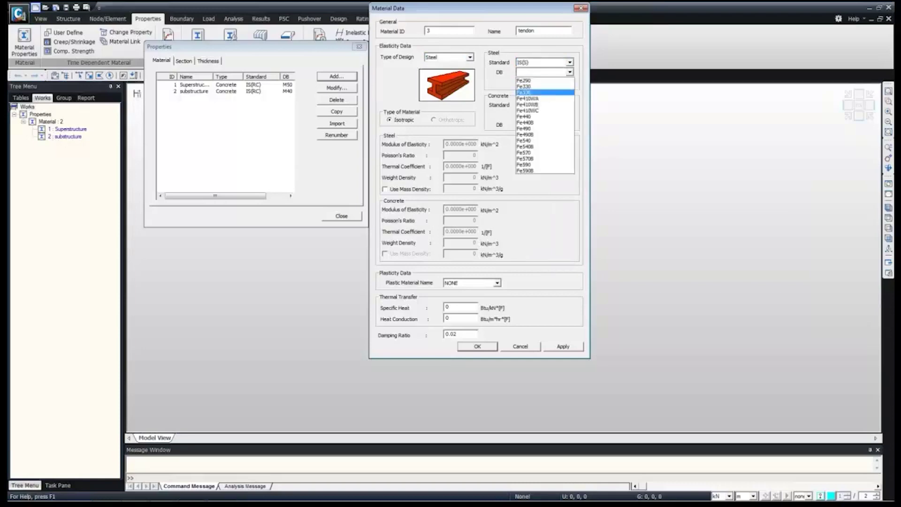
pyautogui.click(530, 116)
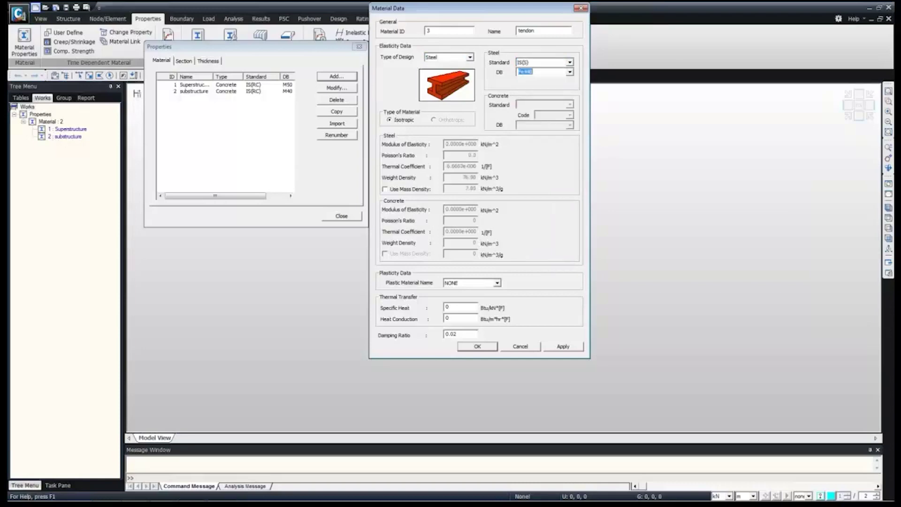
pyautogui.click(477, 346)
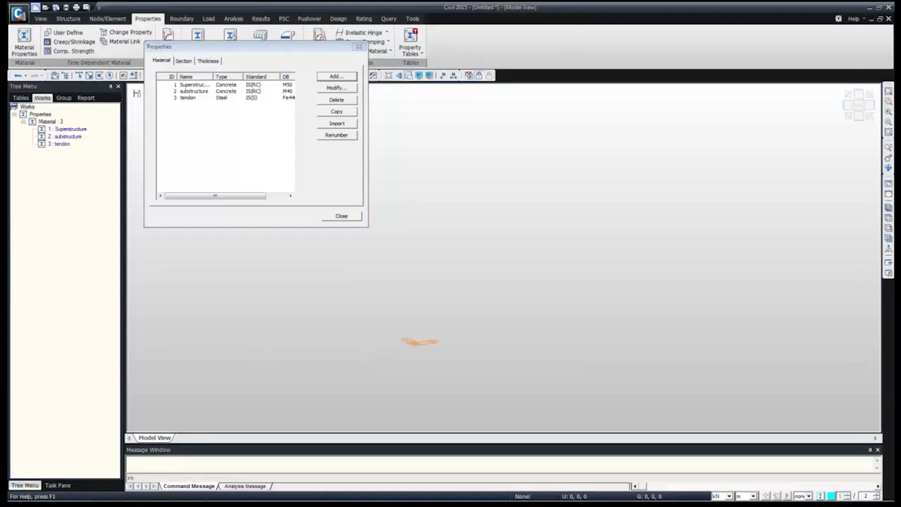
# Open the section properties and start adding a new section with ID 1.
pyautogui.click(184, 61)
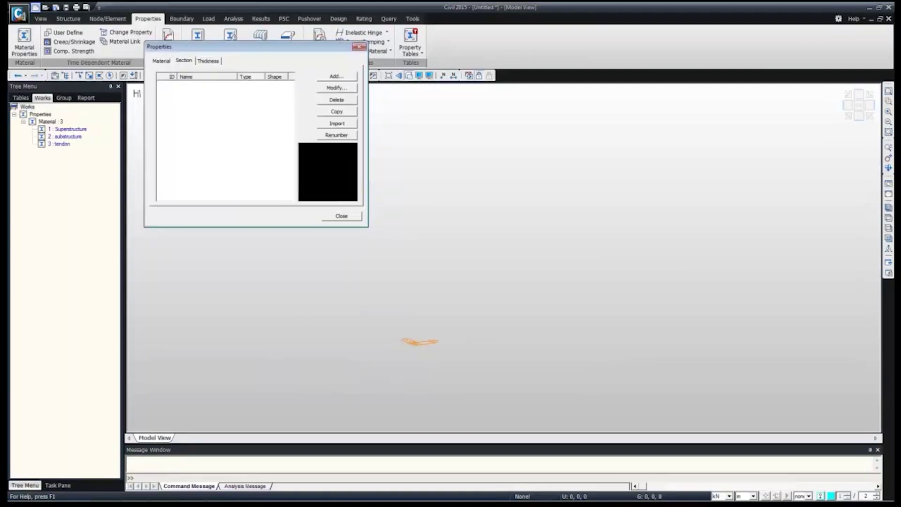
pyautogui.click(342, 216)
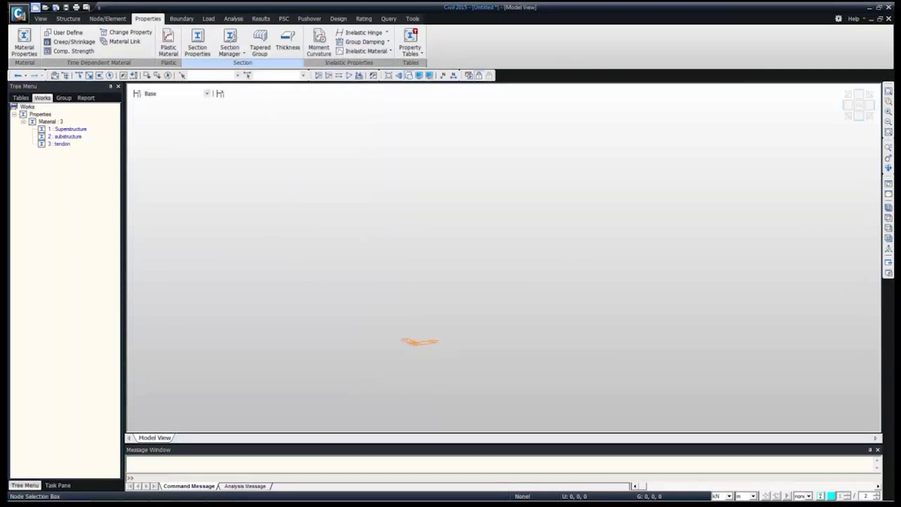
pyautogui.click(197, 43)
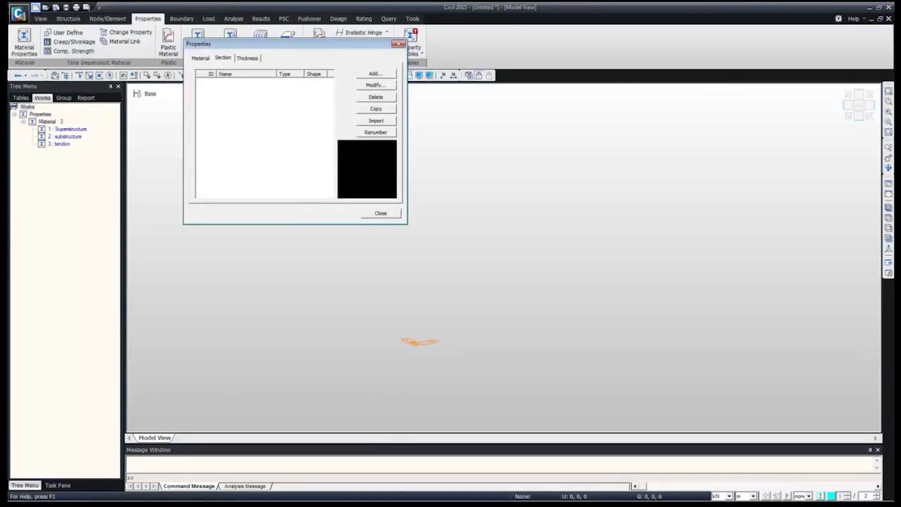
pyautogui.click(376, 74)
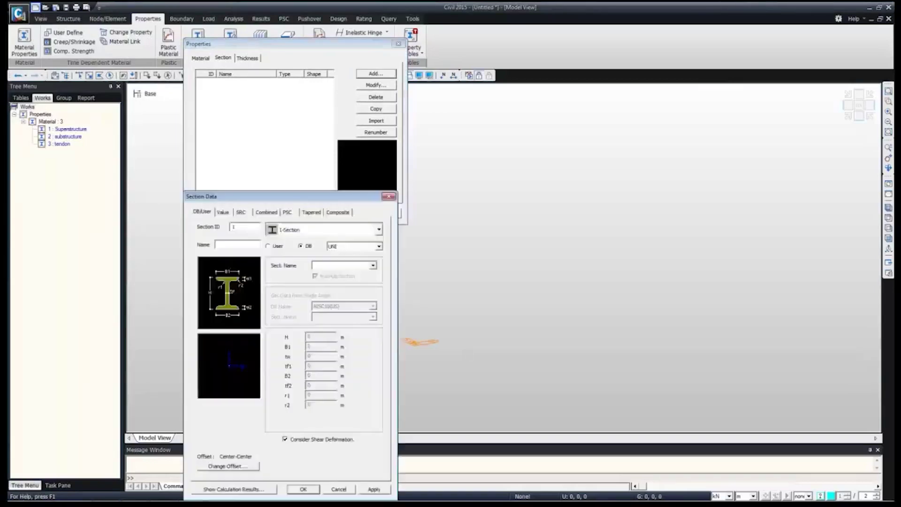
pyautogui.moveTo(282, 197); pyautogui.dragTo(449, 37)
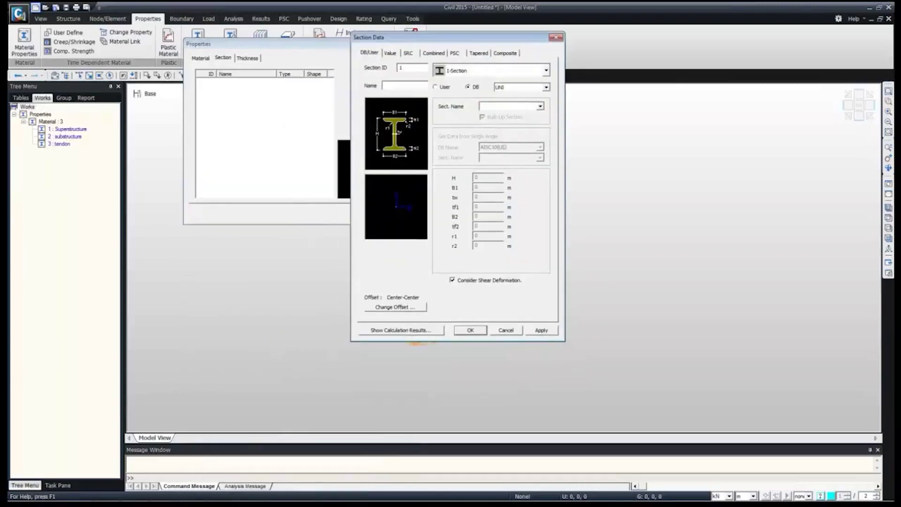
# Examine the section shapes offered for the DB/User and Value section types, including the Pipe shape's size and property fields.
pyautogui.click(546, 71)
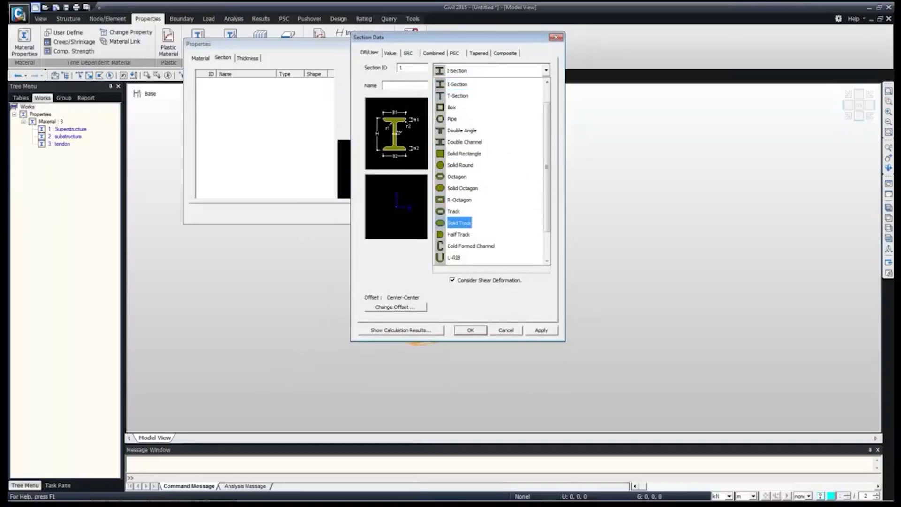
pyautogui.scroll(1, 490, 171)
pyautogui.click(546, 70)
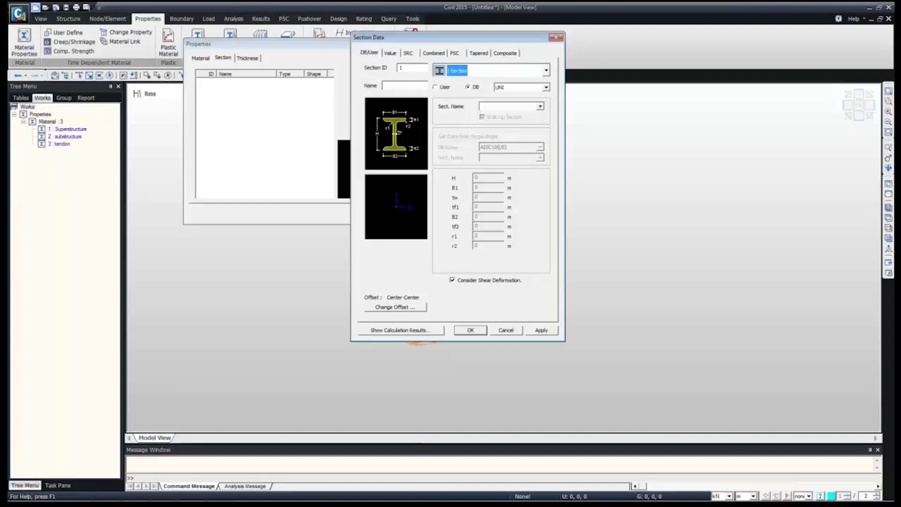
pyautogui.click(390, 54)
pyautogui.click(546, 70)
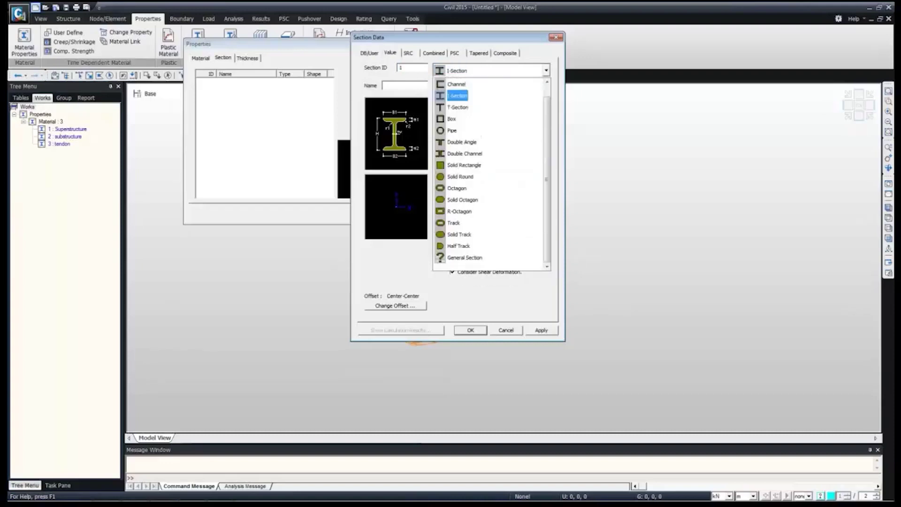
pyautogui.click(465, 141)
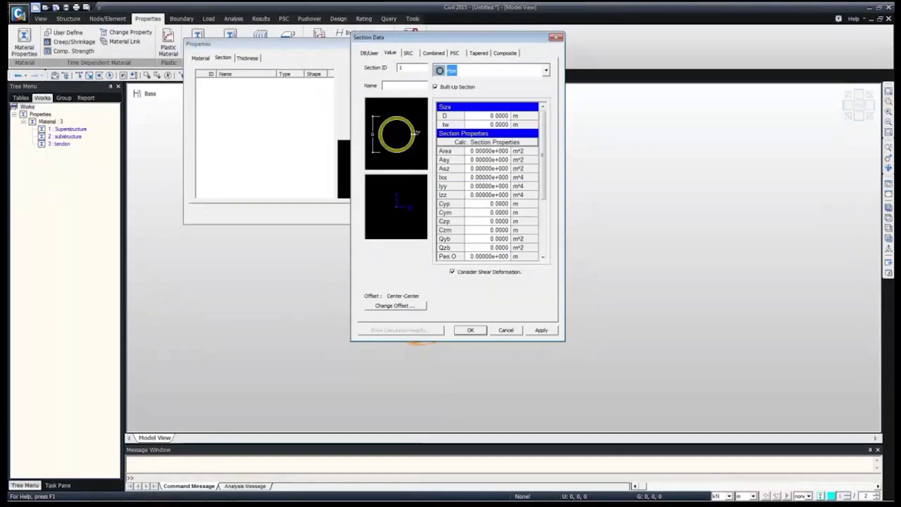
pyautogui.moveTo(488, 261); pyautogui.dragTo(489, 133)
# Examine the SRC and Combined section shapes, viewing the Circle-Pipe-Open parameters.
pyautogui.click(408, 53)
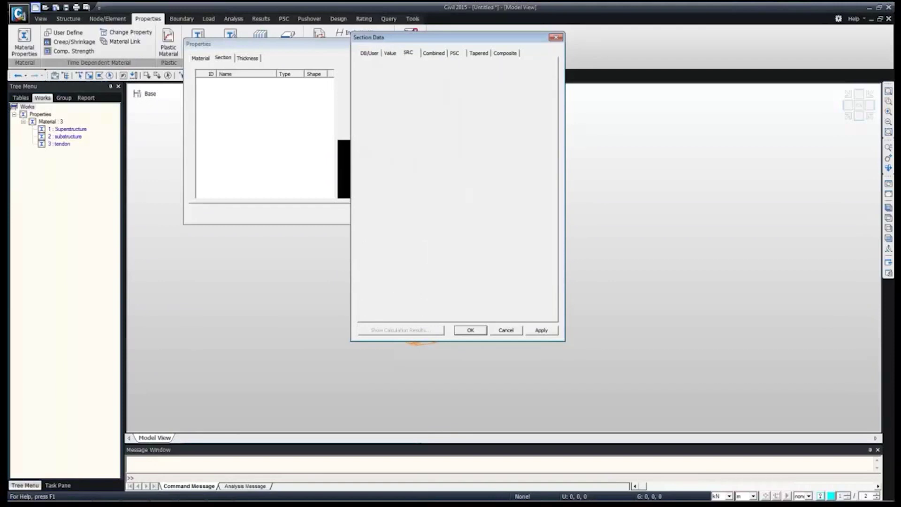
pyautogui.click(548, 70)
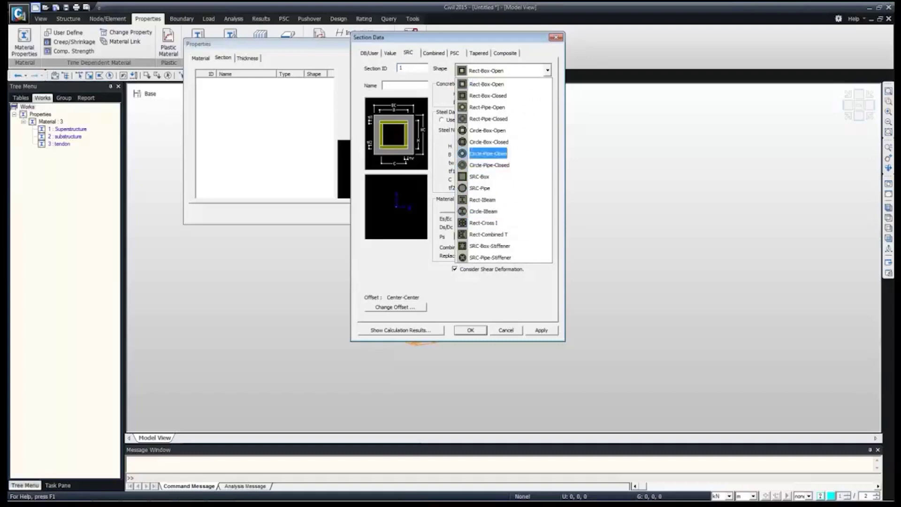
pyautogui.click(488, 154)
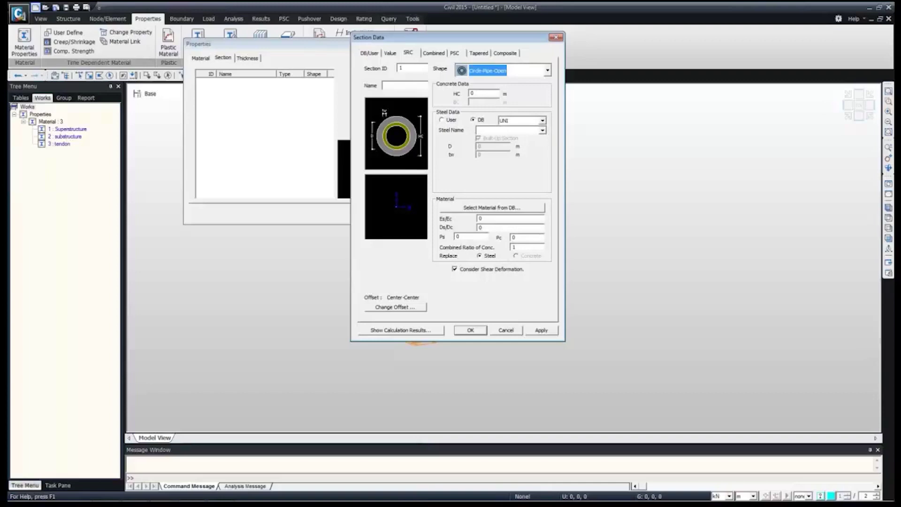
pyautogui.click(434, 53)
pyautogui.click(546, 70)
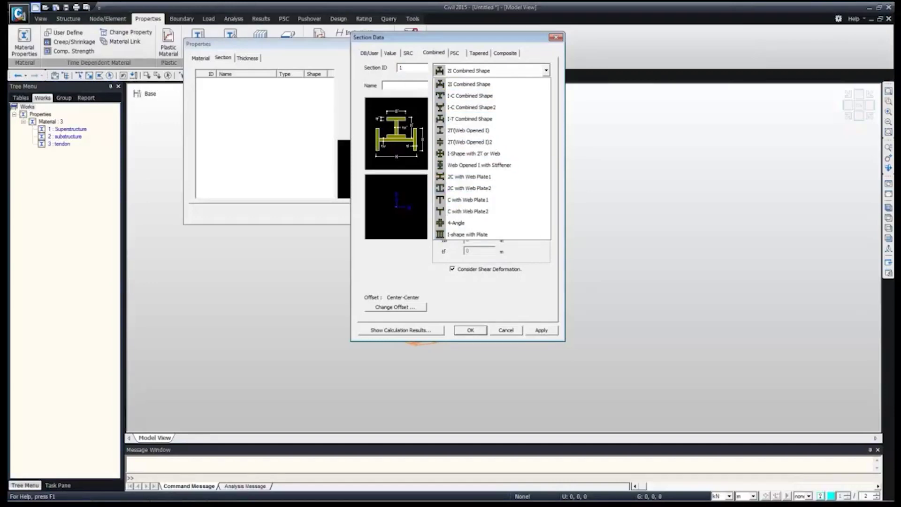
# Examine the PSC, Tapered and Composite section options, viewing the Composite-T parameters.
pyautogui.click(454, 53)
pyautogui.click(454, 53)
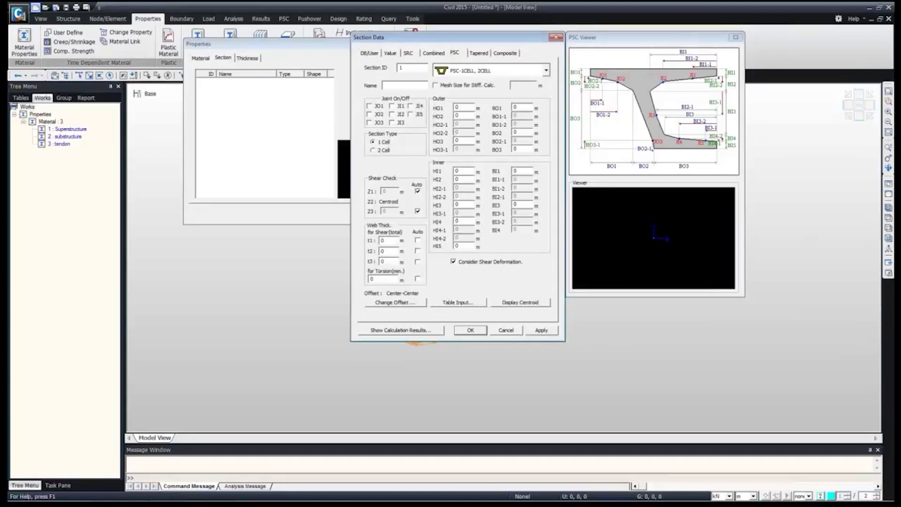
pyautogui.click(479, 53)
pyautogui.click(492, 70)
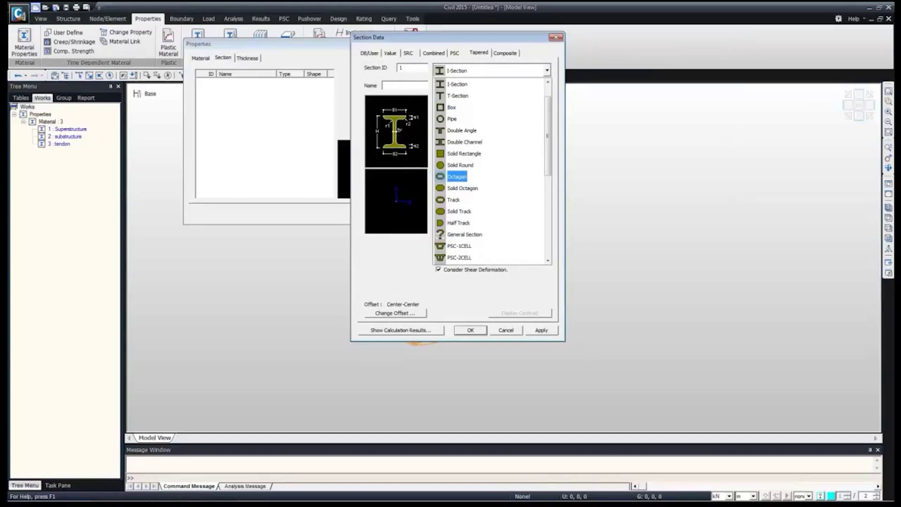
pyautogui.scroll(1, 469, 85)
pyautogui.click(492, 70)
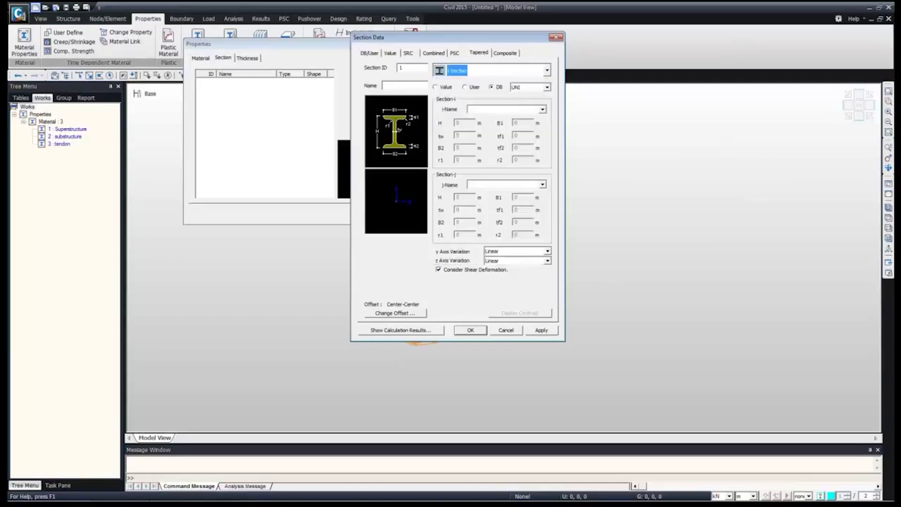
pyautogui.click(505, 53)
pyautogui.click(545, 87)
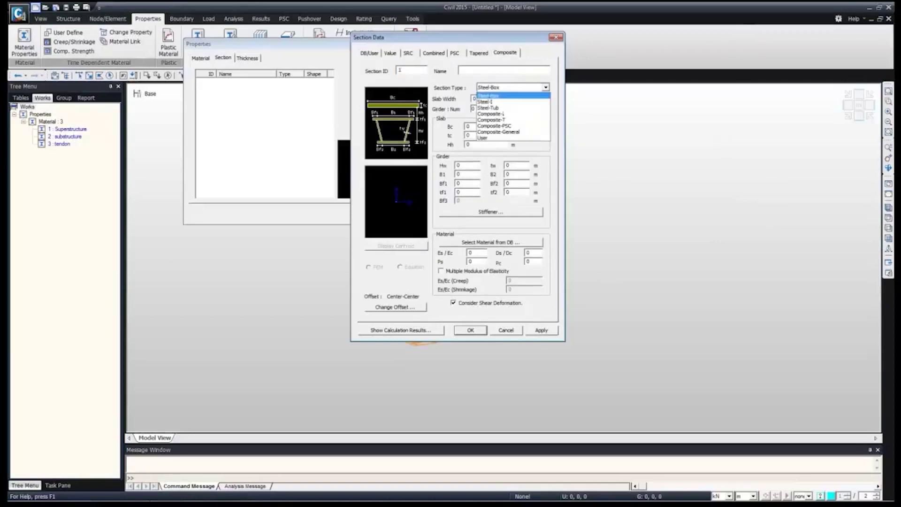
pyautogui.click(492, 120)
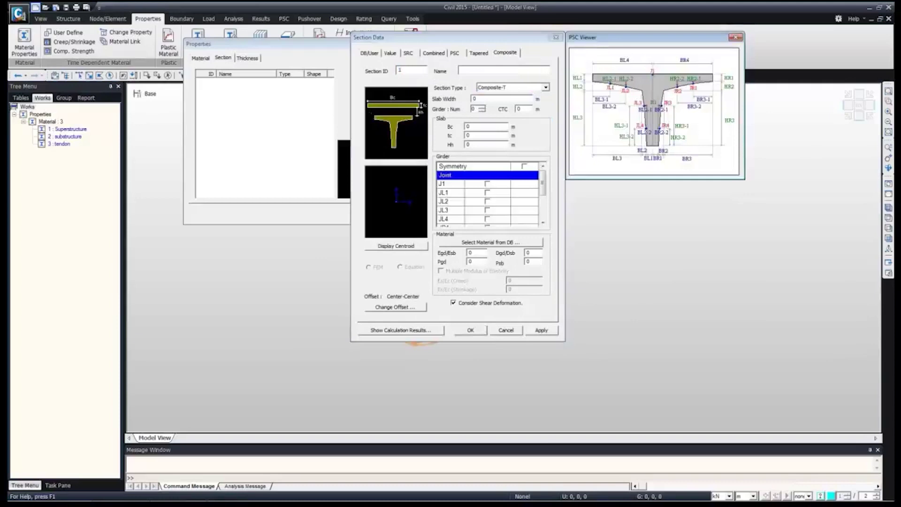
# Return to the PSC section type, preview PSC-nCELL and choose the PSC-1CELL, 2CELL shape.
pyautogui.click(454, 53)
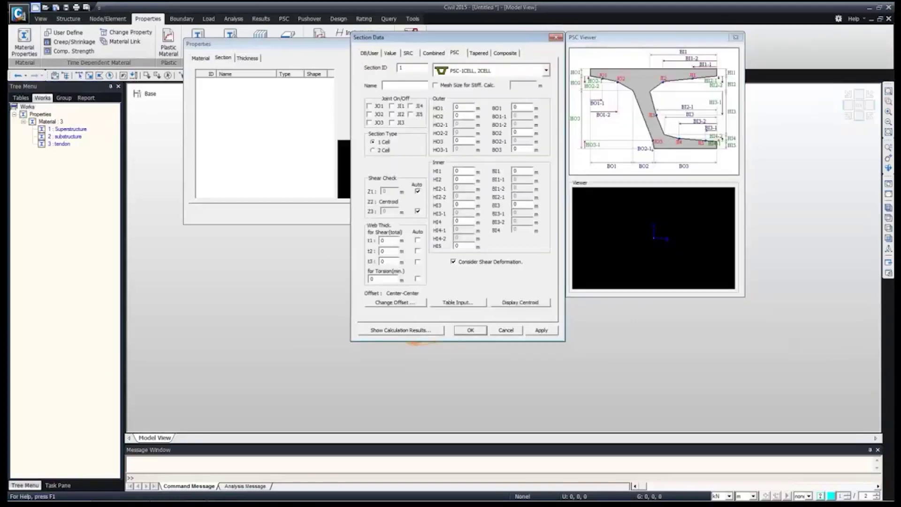
pyautogui.click(546, 70)
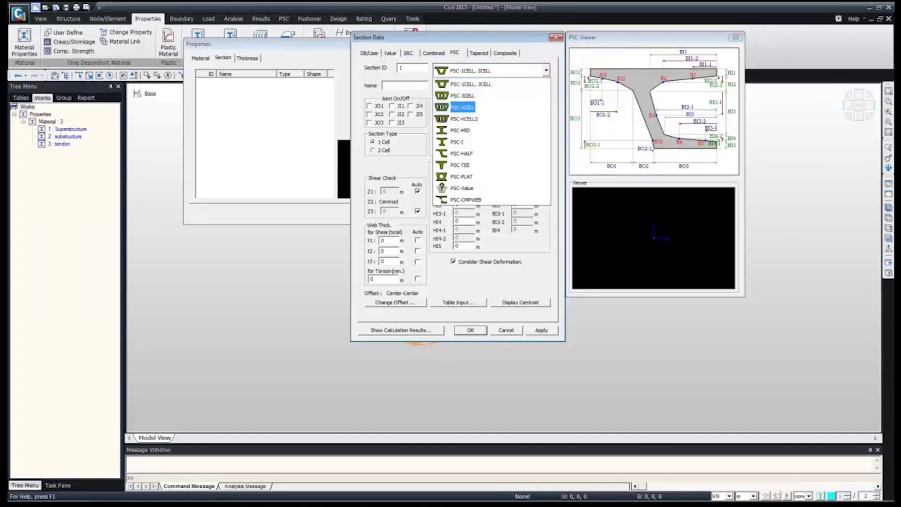
pyautogui.click(463, 107)
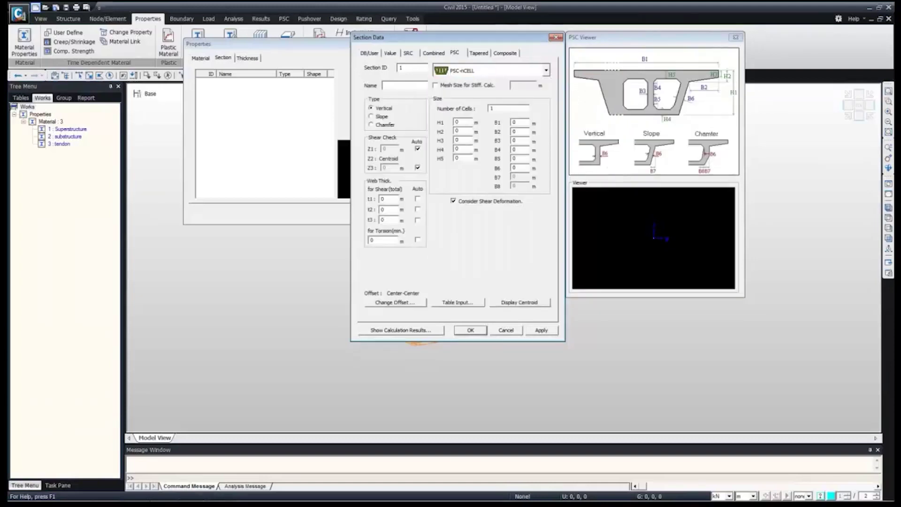
pyautogui.click(546, 71)
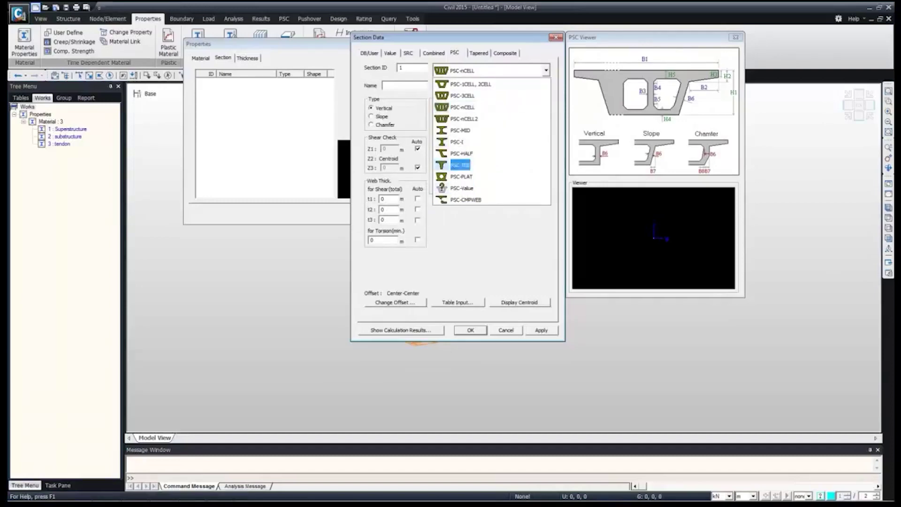
pyautogui.click(470, 84)
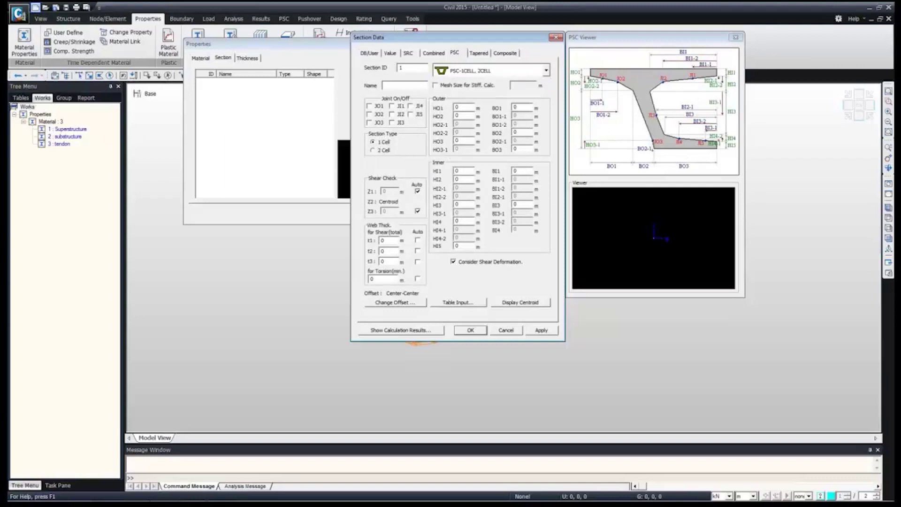
# Switch to the BCBA_ presentation in PowerPoint and display slide 25 with the box section dimensions.
pyautogui.click(370, 115)
pyautogui.hotkey('alt', 'Tab')
pyautogui.hotkey('alt', 'Tab')
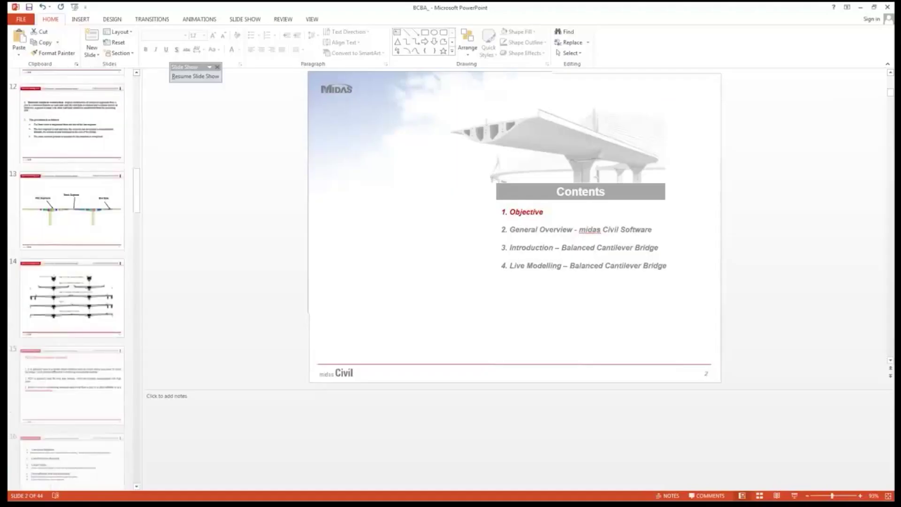
pyautogui.scroll(-6, 72, 335)
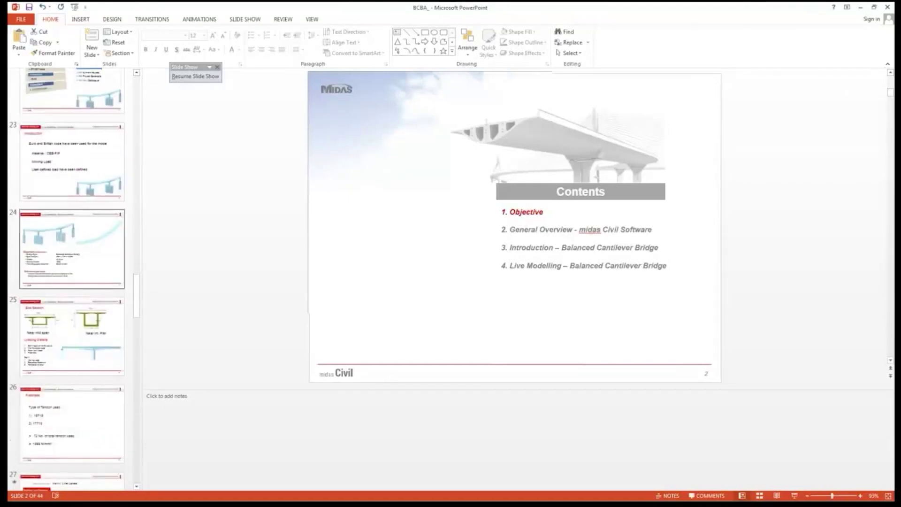
pyautogui.click(72, 336)
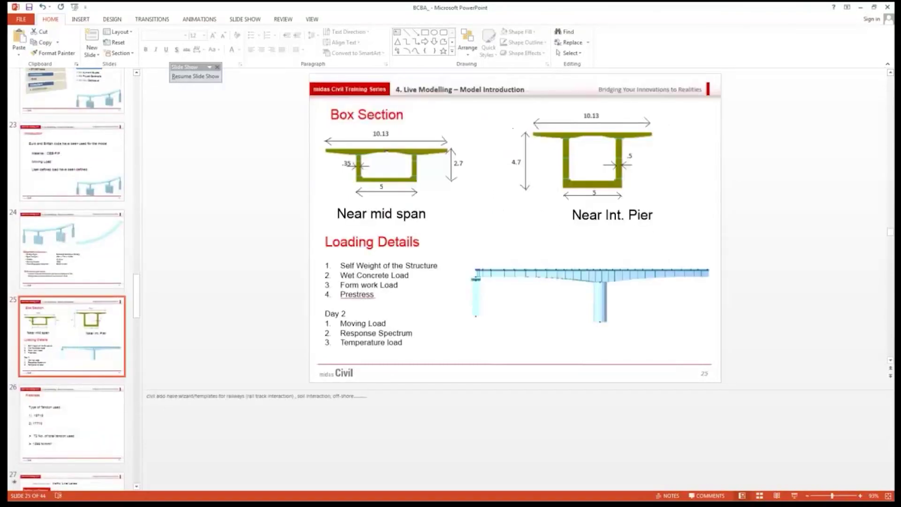
# Switch back to midas Civil and turn on joints JI1 and JI5 for the PSC section.
pyautogui.hotkey('alt', 'Tab')
pyautogui.hotkey('alt', 'Tab')
pyautogui.hotkey('alt', 'Tab')
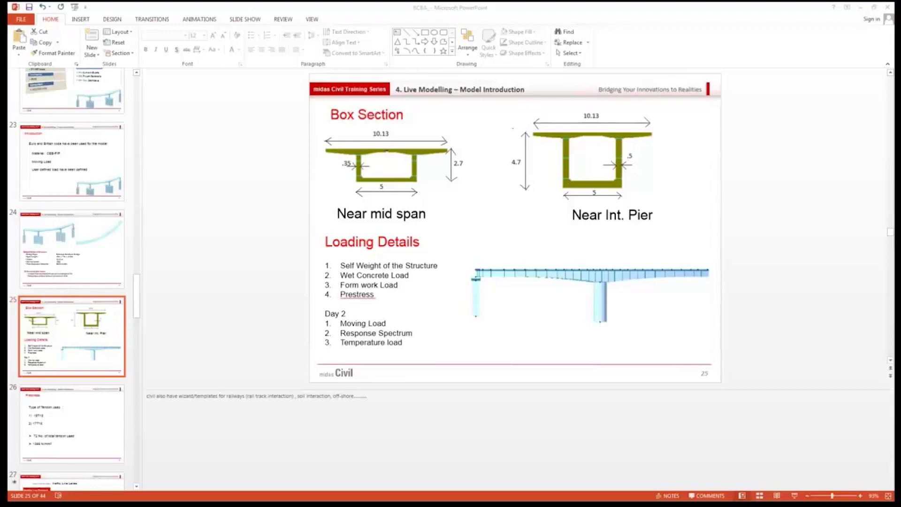
pyautogui.hotkey('alt', 'Tab')
pyautogui.hotkey('alt', 'Tab')
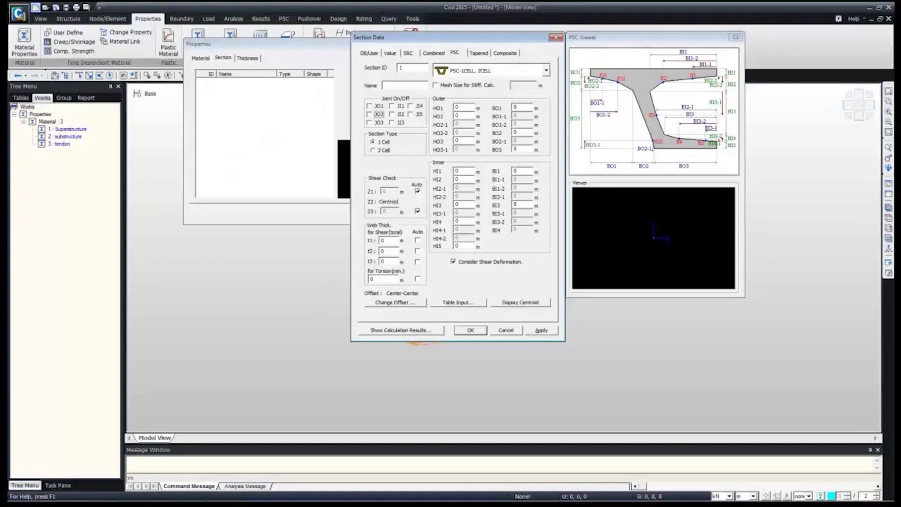
pyautogui.press('super')
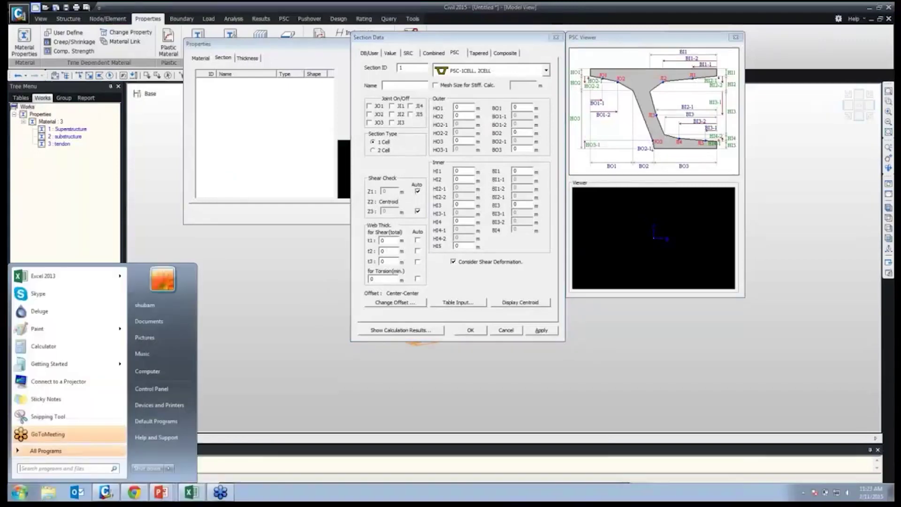
pyautogui.press('super')
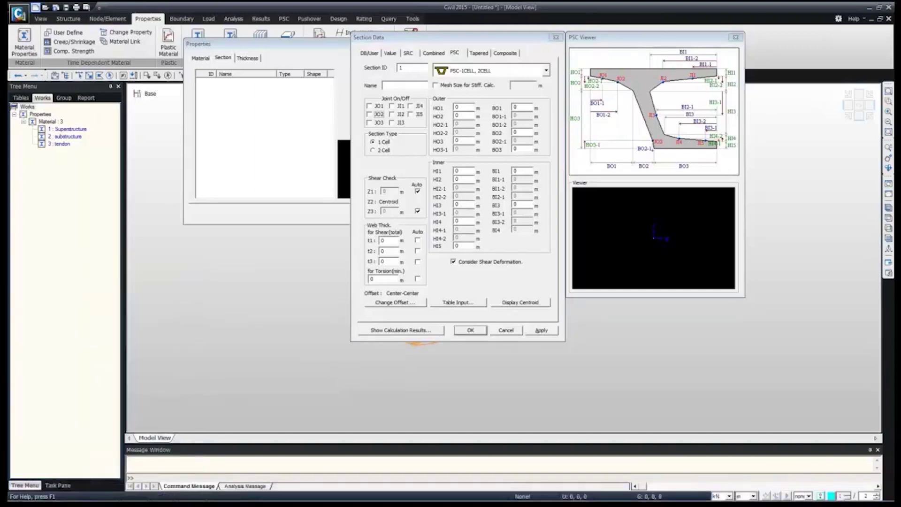
pyautogui.click(436, 85)
pyautogui.click(435, 86)
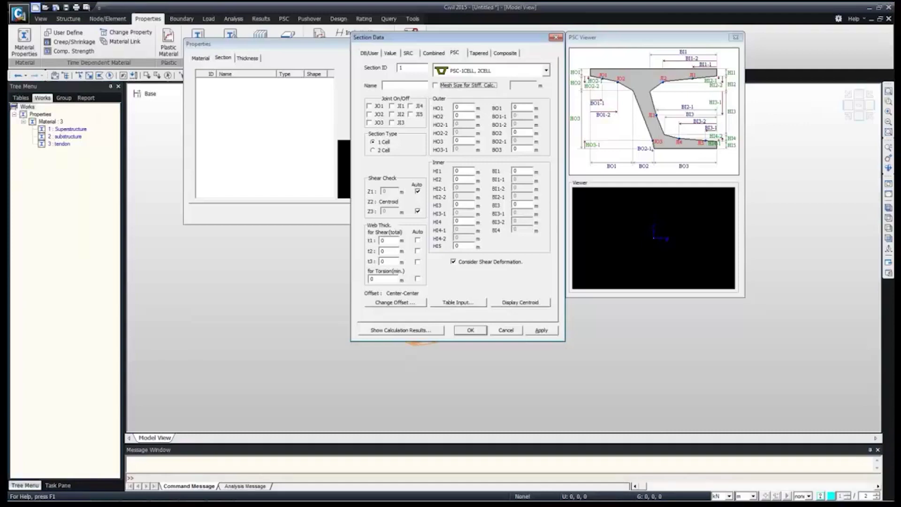
pyautogui.click(391, 106)
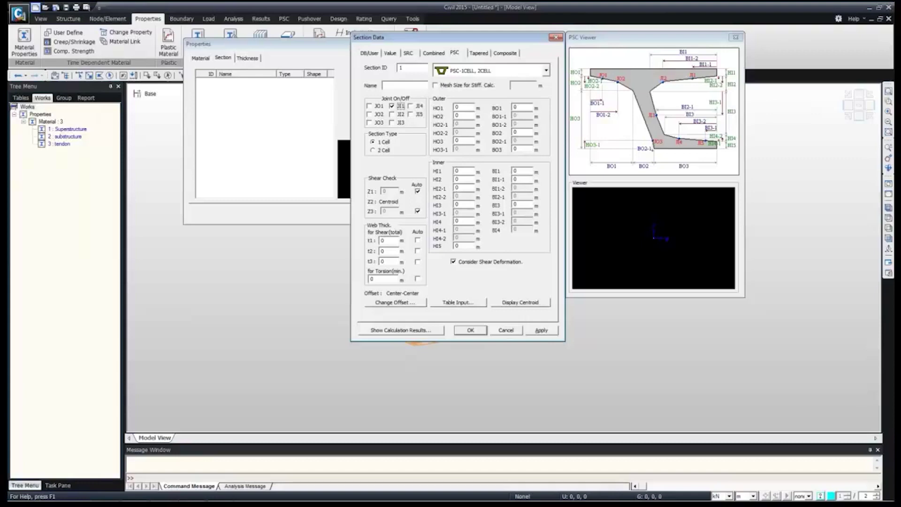
pyautogui.click(410, 115)
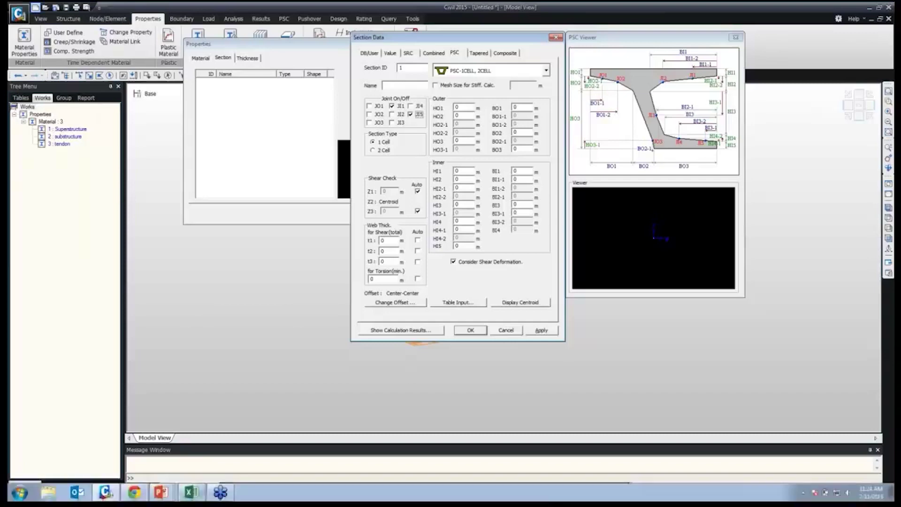
# Switch to the BCBA_ presentation in PowerPoint to read the box section dimensions near mid span and the intermediate pier.
pyautogui.moveTo(161, 492)
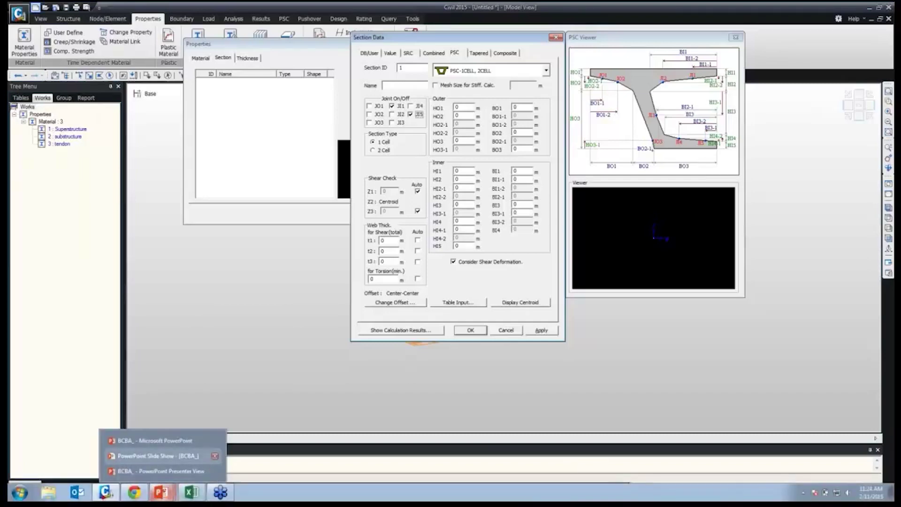
pyautogui.click(214, 441)
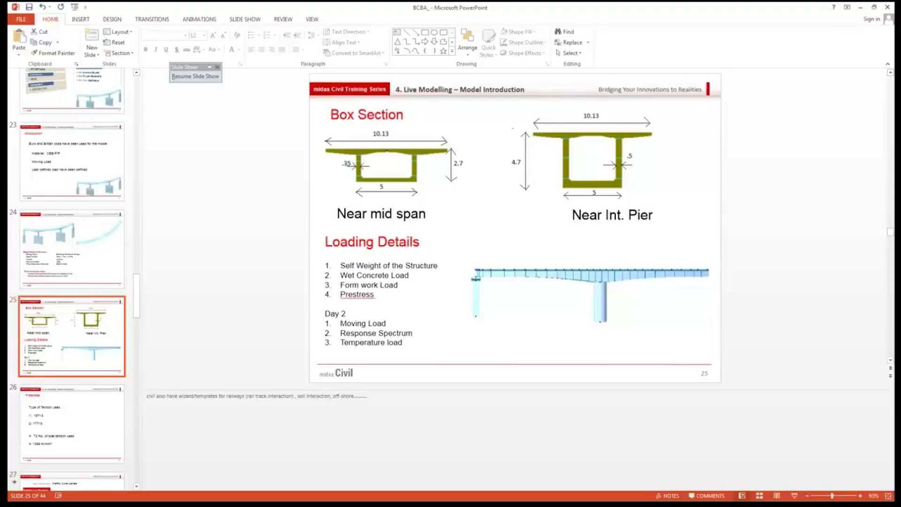
# Switch back to midas Civil and name the PSC section "Near mid span".
pyautogui.press('super')
pyautogui.click(161, 492)
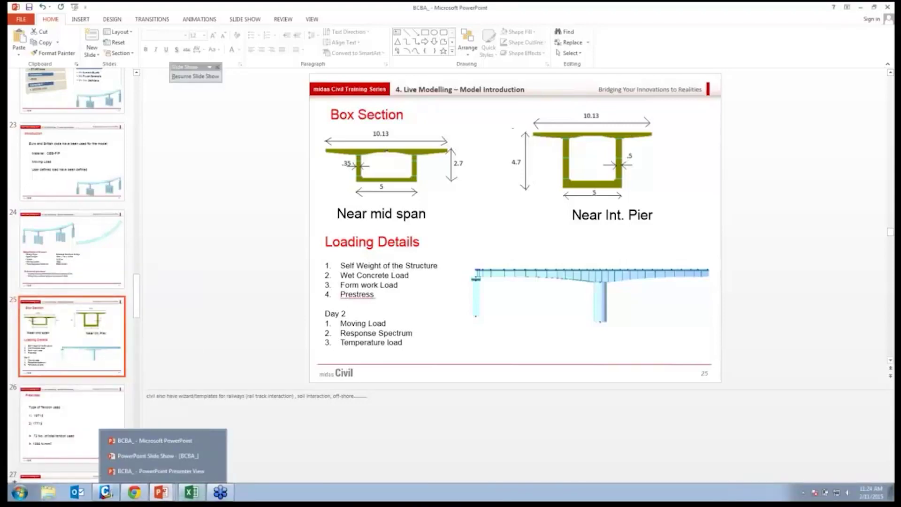
pyautogui.click(105, 492)
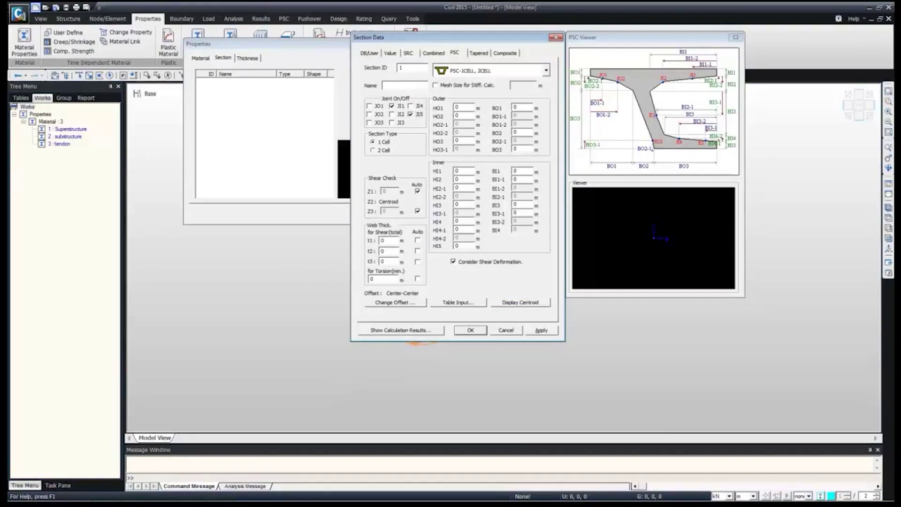
pyautogui.write('Near mid span')
pyautogui.press('Tab')
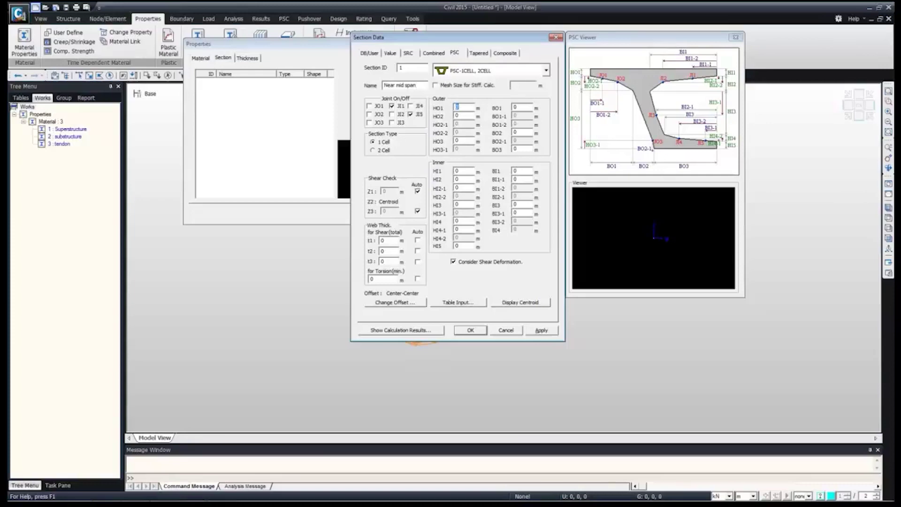
# Set the outer dimensions of the mid-span section: HO1 and HO2 0.25 m, HO3 2.2 m, BO1 2.565 m and BO3 2.5 m.
pyautogui.write('.25')
pyautogui.press('Tab')
pyautogui.write('.25')
pyautogui.press('Tab')
pyautogui.write('2.2')
pyautogui.press('Tab')
pyautogui.write('2')
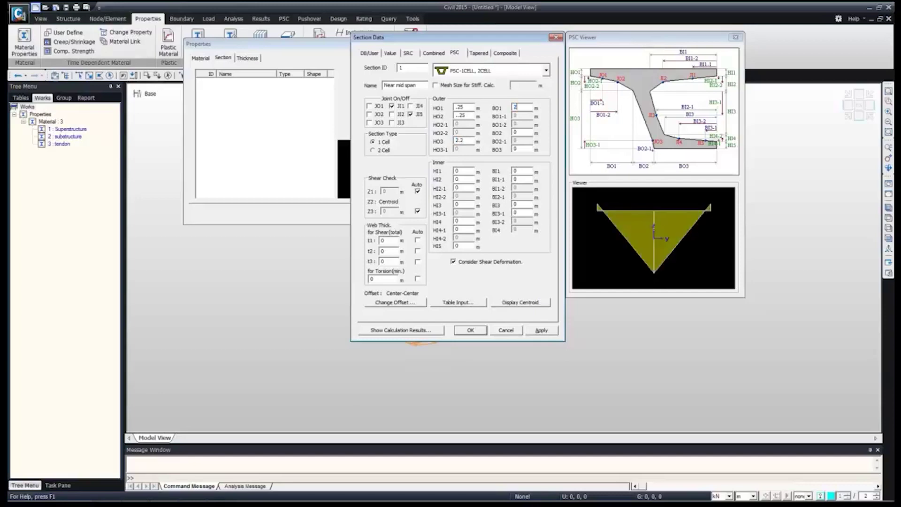
pyautogui.write('.565')
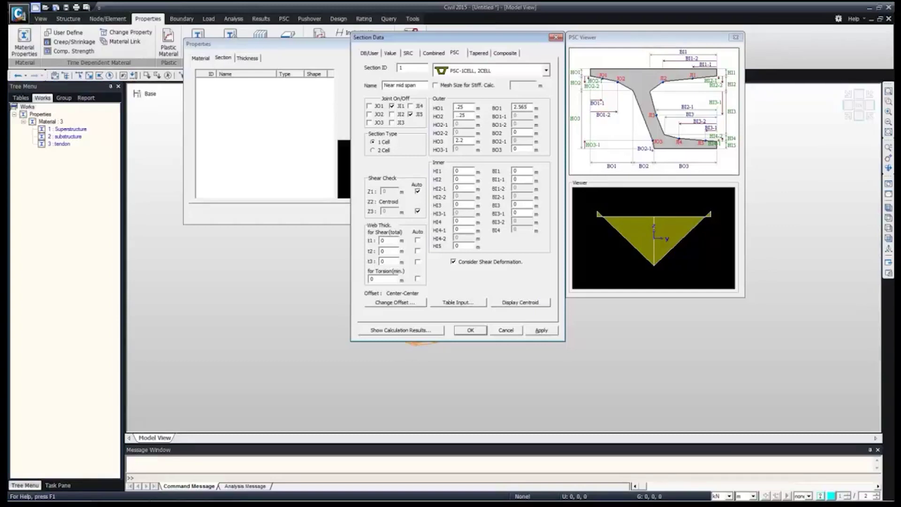
pyautogui.press('Tab')
pyautogui.press('Tab')
pyautogui.write('2.5')
pyautogui.press('Tab')
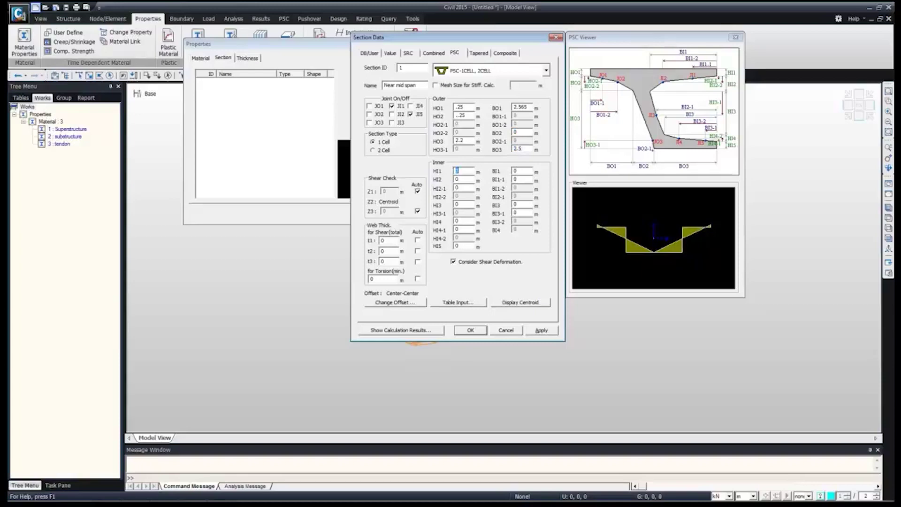
# Set the inner heights of the mid-span section: HI1 and HI2 0.25 m, HI3 1.7 m, HI4 0.2 m and HI5 0.3 m.
pyautogui.write('.25')
pyautogui.press('Tab')
pyautogui.write('.25')
pyautogui.press('Tab')
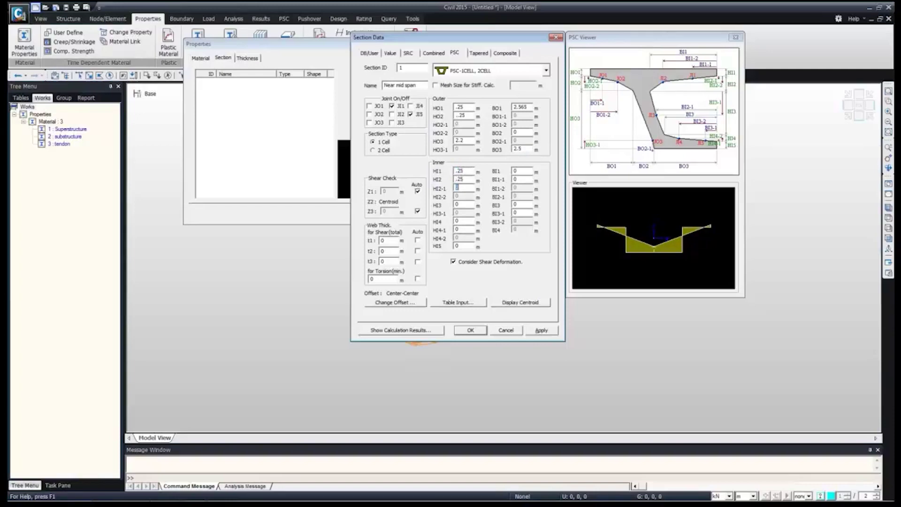
pyautogui.press('Tab')
pyautogui.write('1.')
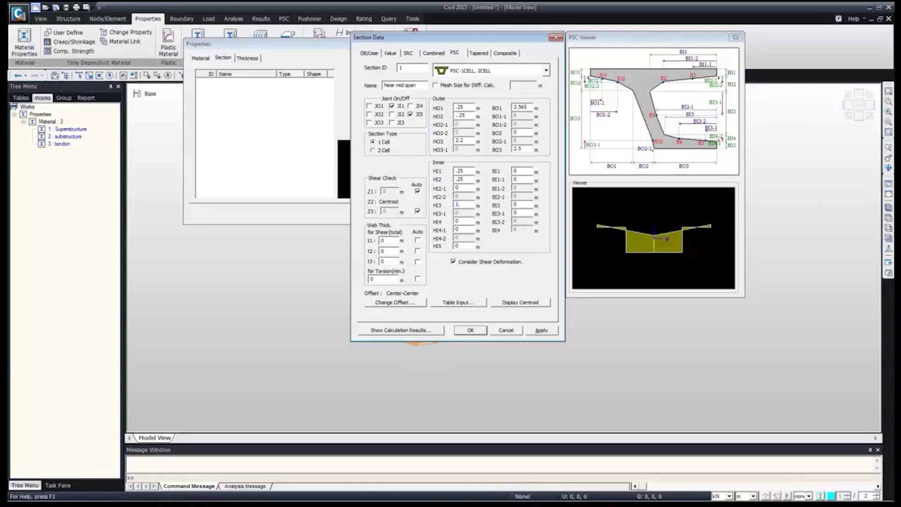
pyautogui.write('7')
pyautogui.press('Tab')
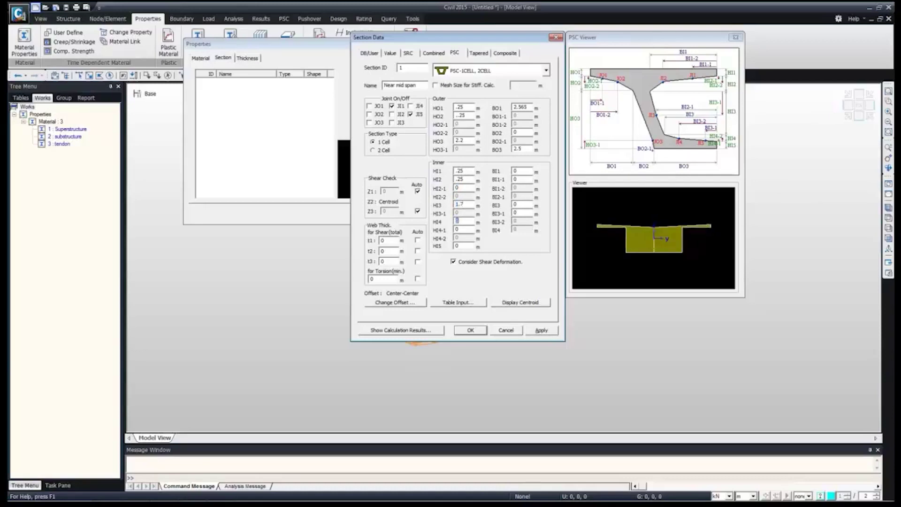
pyautogui.write('.2')
pyautogui.press('Tab')
pyautogui.write('.3')
pyautogui.press('Tab')
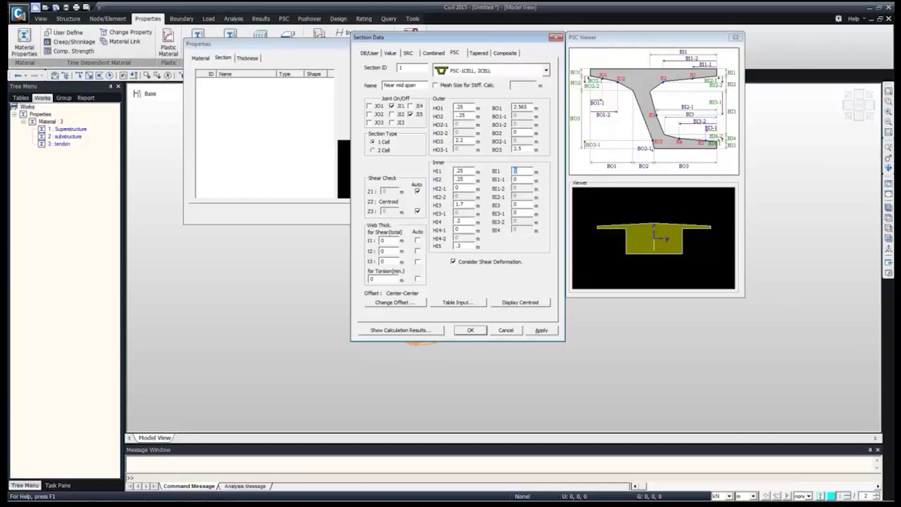
# Set the inner widths of the mid-span section: BI1 2.15 m, BI1-1 0.75 m, BI3 2.15 m and BI3-1 1.95 m.
pyautogui.write('2.1')
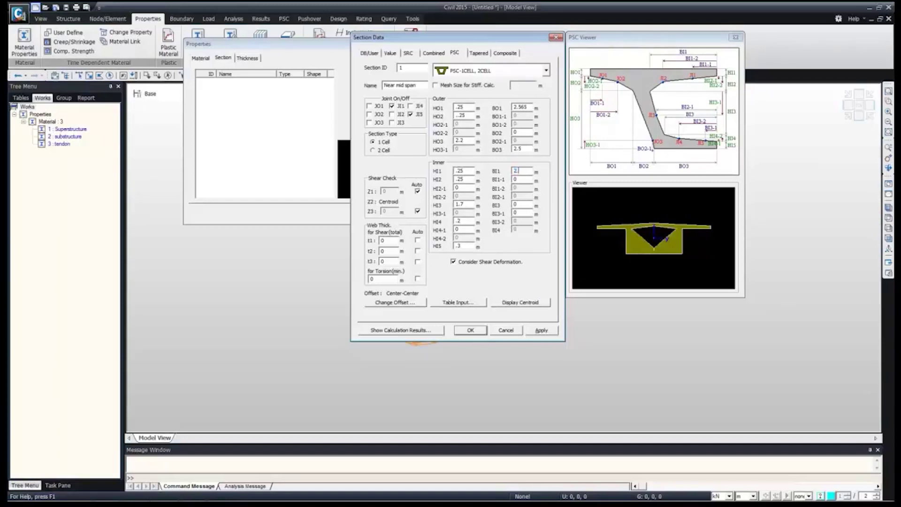
pyautogui.write('5')
pyautogui.press('Tab')
pyautogui.write('.7')
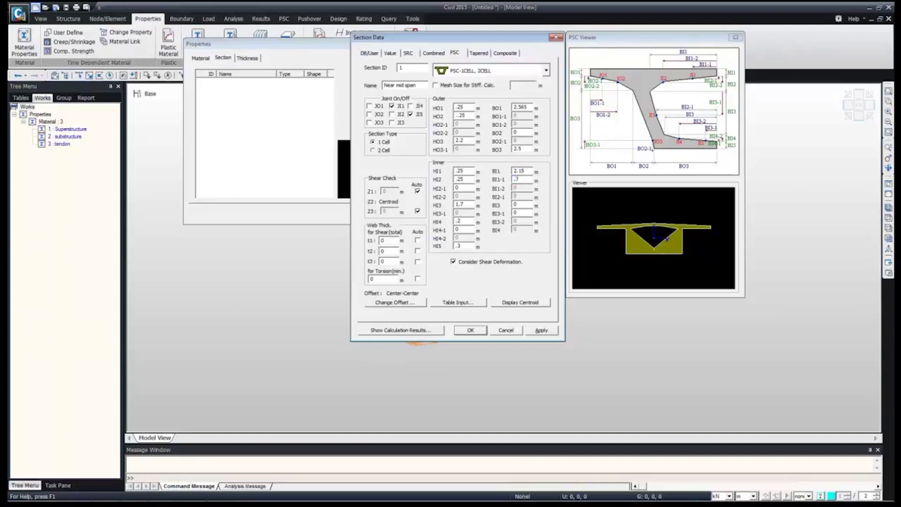
pyautogui.write('5')
pyautogui.press('Tab')
pyautogui.write('2.15')
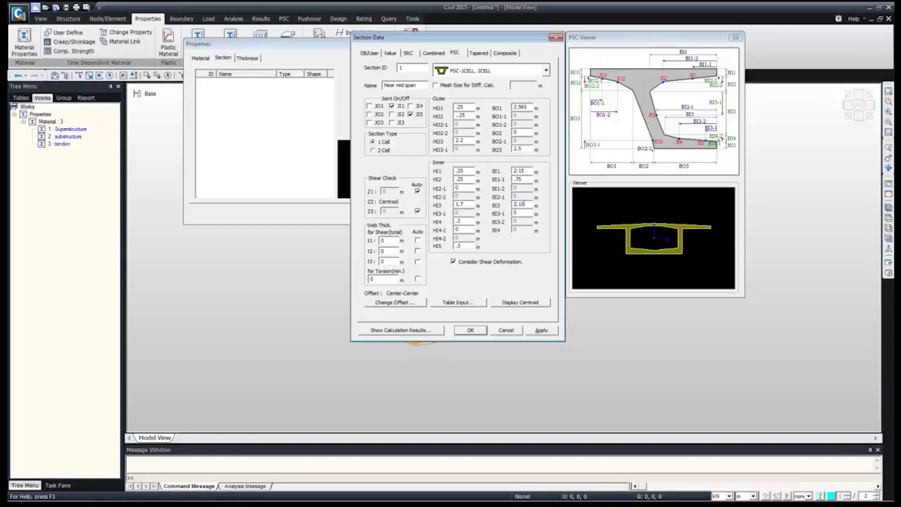
pyautogui.press('Tab')
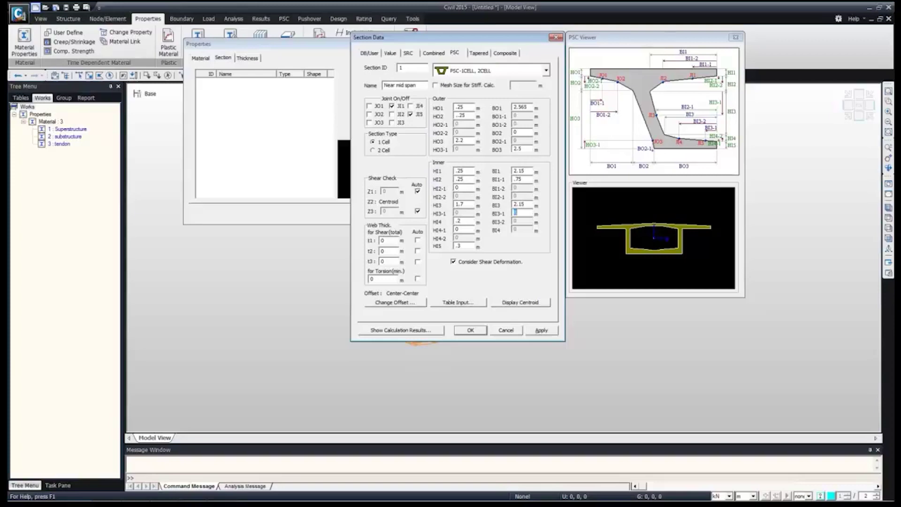
pyautogui.write('1.95')
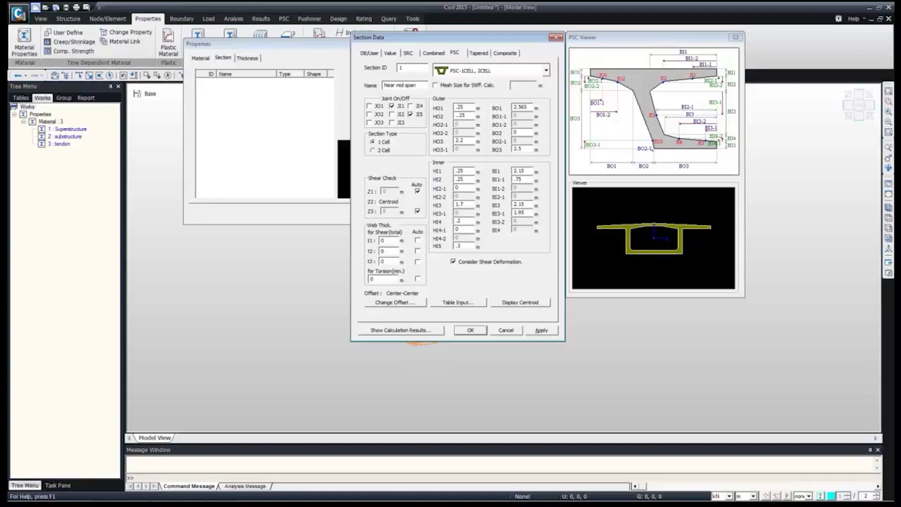
# Use automatic web thicknesses for shear and torsion, and apply the Near mid span section after viewing its calculation results.
pyautogui.click(418, 252)
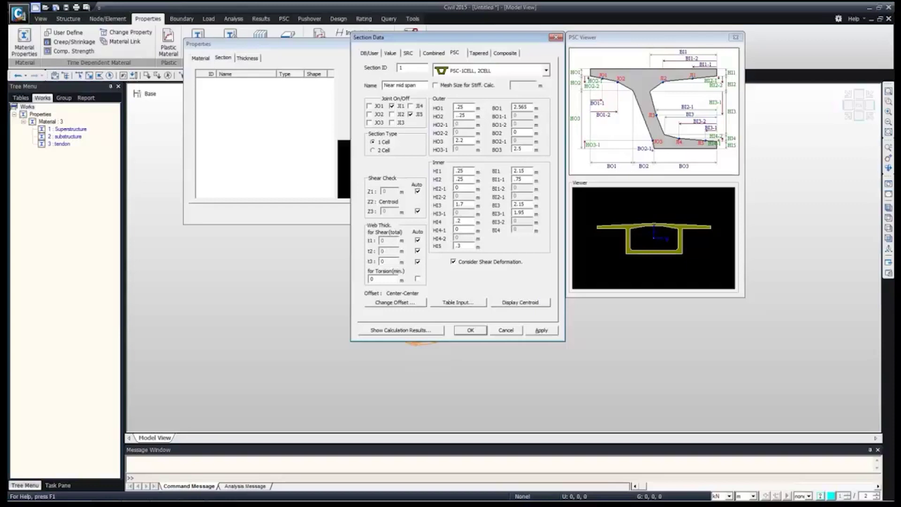
pyautogui.click(401, 331)
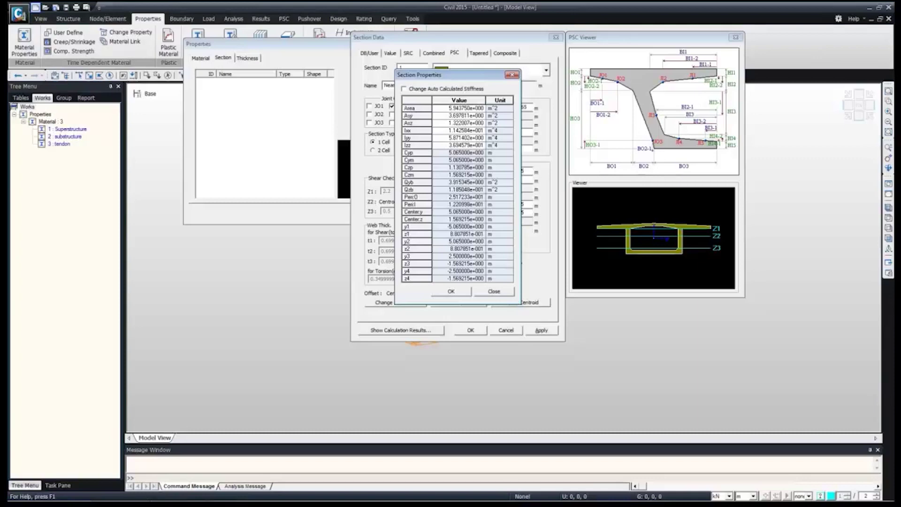
pyautogui.press('Escape')
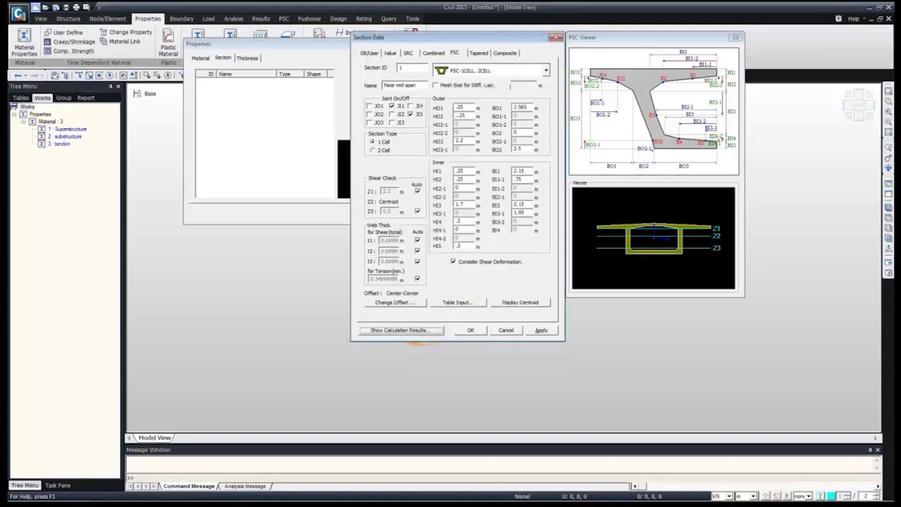
pyautogui.click(542, 330)
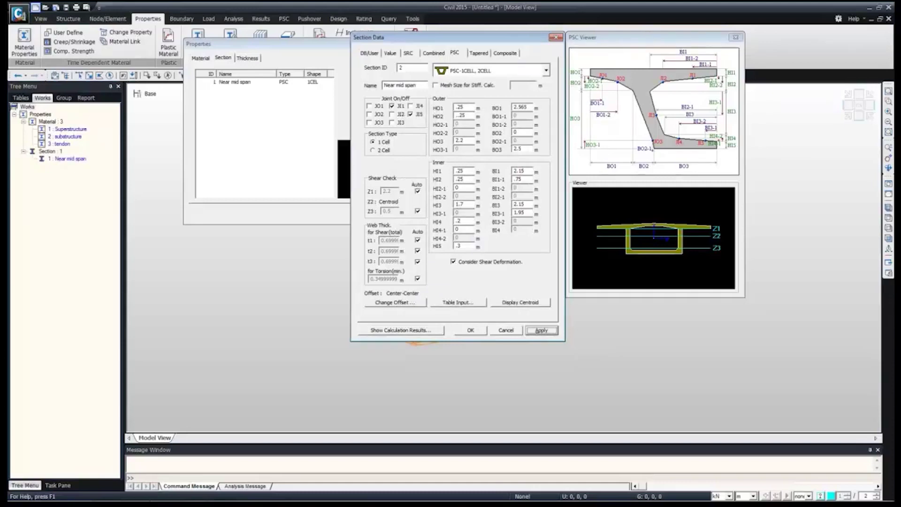
# Name section 2 "Near int pier" and set its outer height HO3 to 4.2 m.
pyautogui.doubleClick(412, 86)
pyautogui.press('BackSpace')
pyautogui.press('BackSpace')
pyautogui.press('BackSpace')
pyautogui.press('BackSpace')
pyautogui.press('BackSpace')
pyautogui.press('BackSpace')
pyautogui.write('int pier')
pyautogui.press('Tab')
pyautogui.press('Tab')
pyautogui.write('4.2')
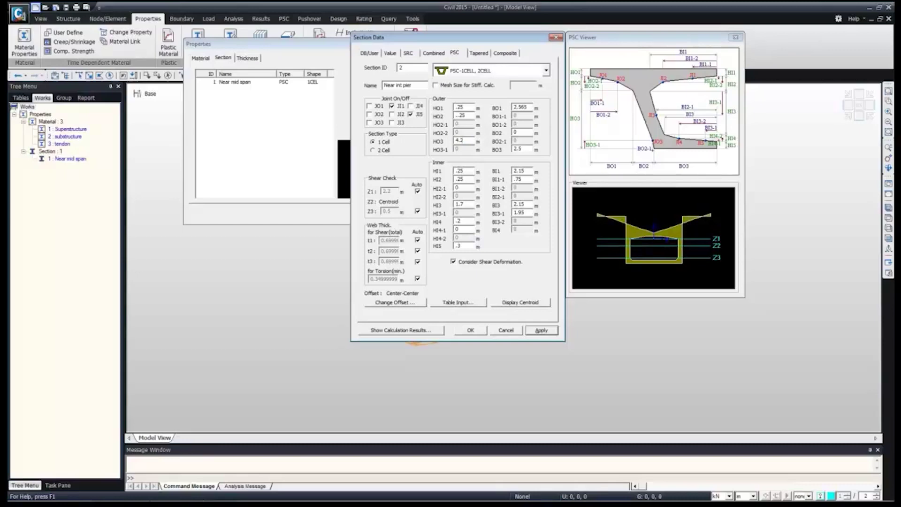
# Set the inner heights of the intermediate pier section: HI3 3.4 m and HI5 0.6 m.
pyautogui.press('Tab')
pyautogui.press('Tab')
pyautogui.press('Tab')
pyautogui.press('Tab')
pyautogui.press('Tab')
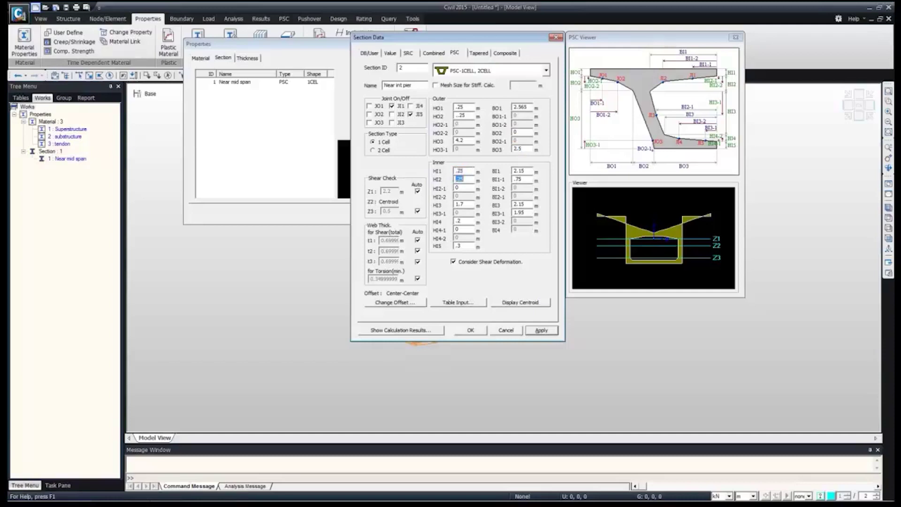
pyautogui.press('Tab')
pyautogui.press('Tab')
pyautogui.write('3.4')
pyautogui.press('Tab')
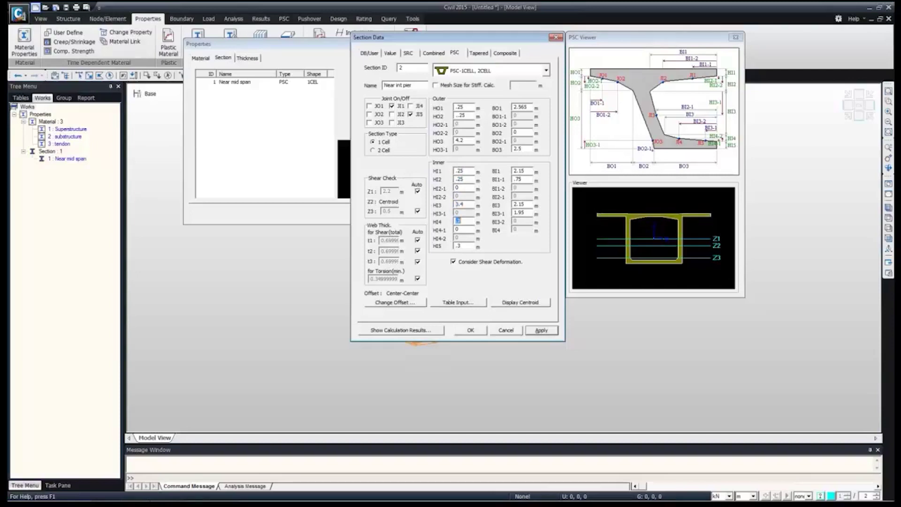
pyautogui.press('Tab')
pyautogui.press('Tab')
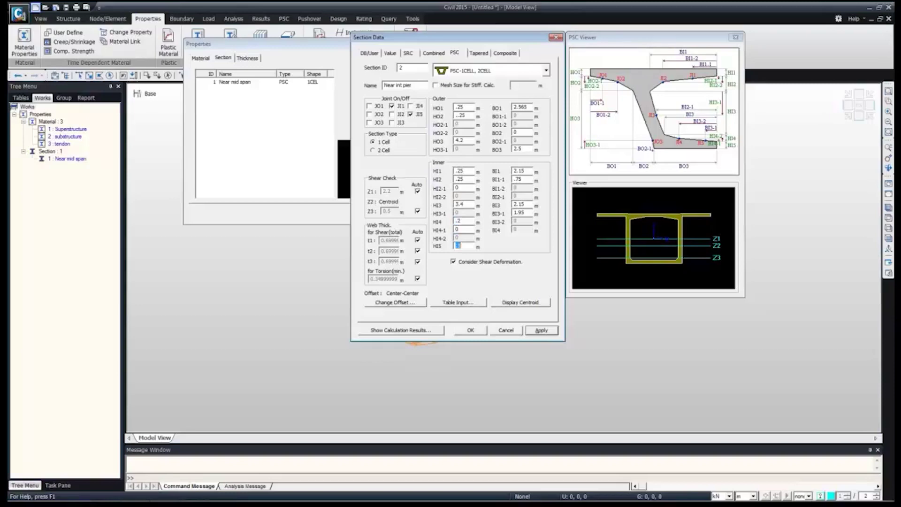
pyautogui.write('.6')
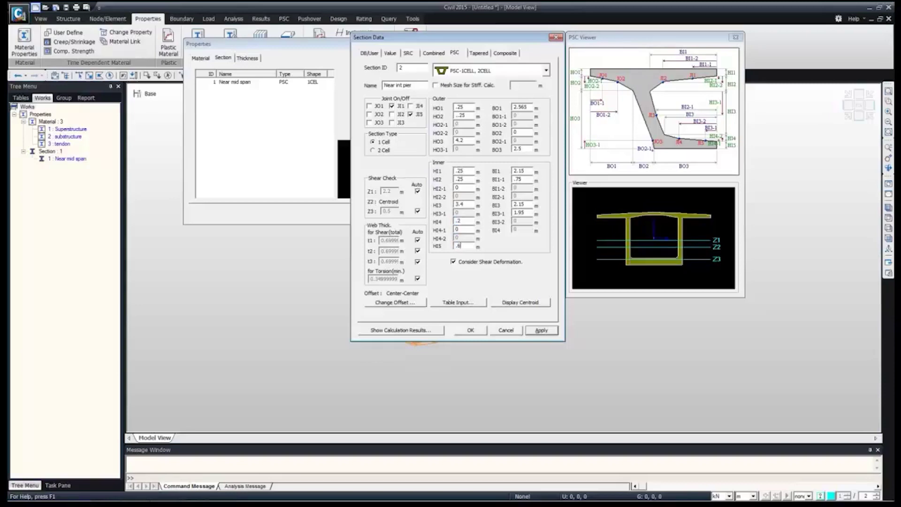
pyautogui.press('Tab')
# Set the pier section's inner widths BI1 and BI3 to 2 m and BI3-1 to 1.8 m, dismissing the save dialog, and apply the section.
pyautogui.write('2')
pyautogui.press('Tab')
pyautogui.press('Tab')
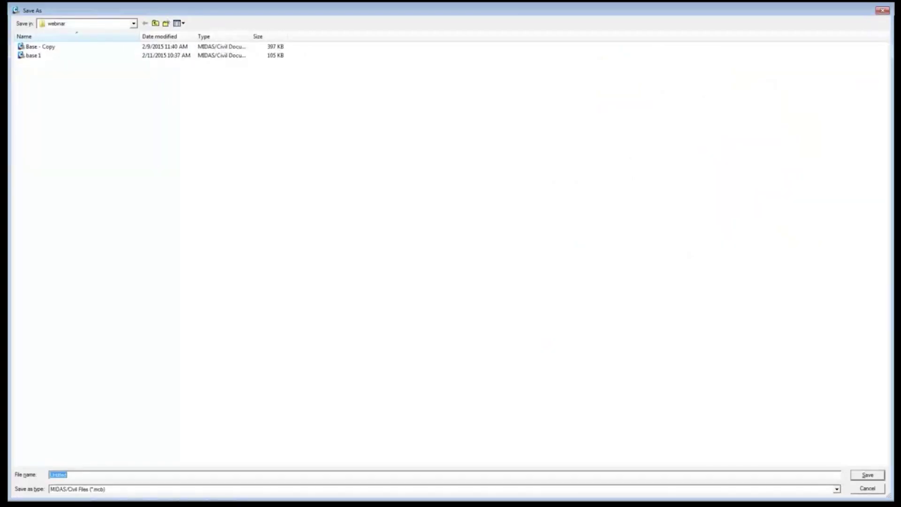
pyautogui.click(882, 11)
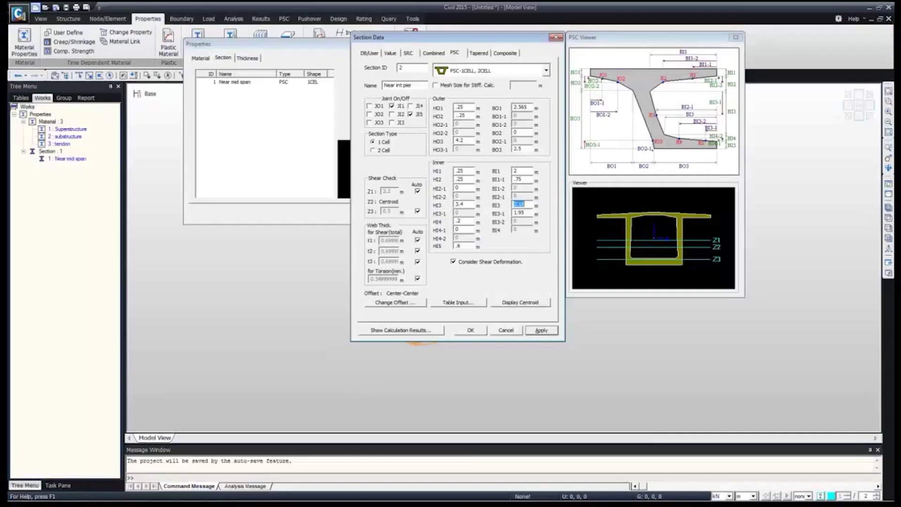
pyautogui.write('2')
pyautogui.press('Tab')
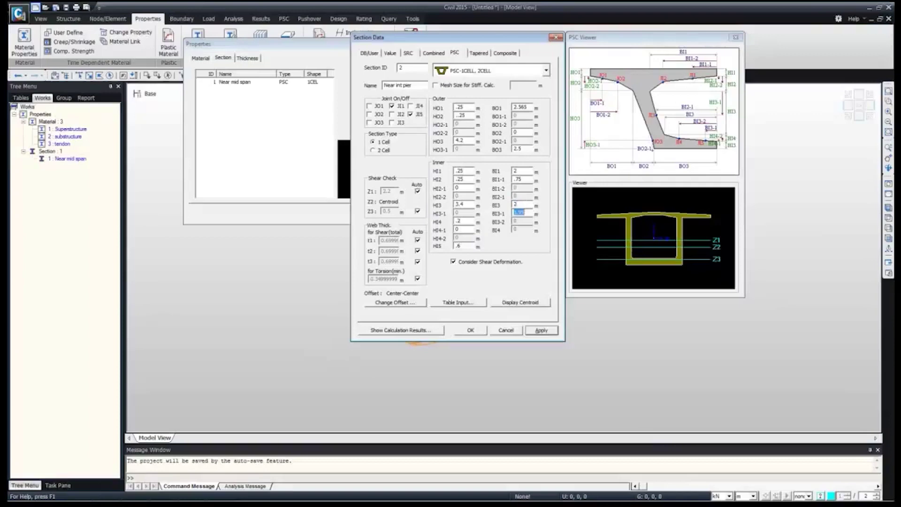
pyautogui.write('1.8')
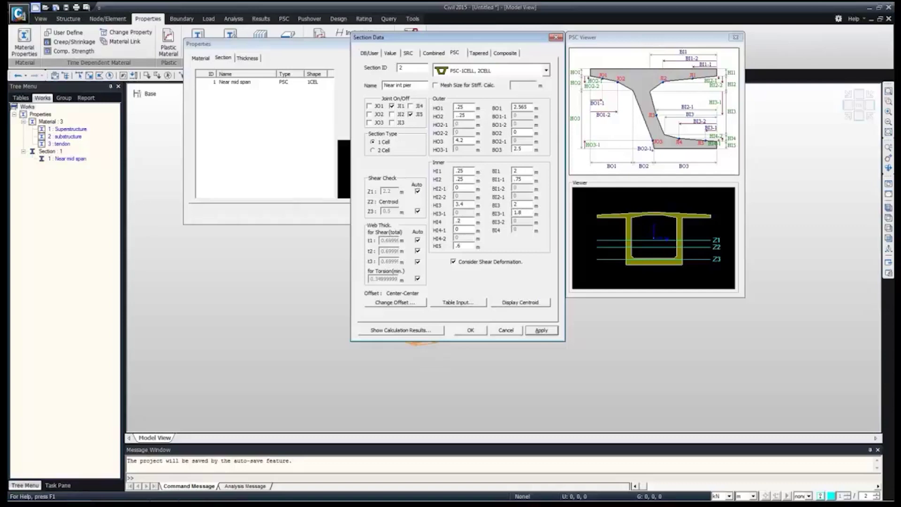
pyautogui.click(541, 330)
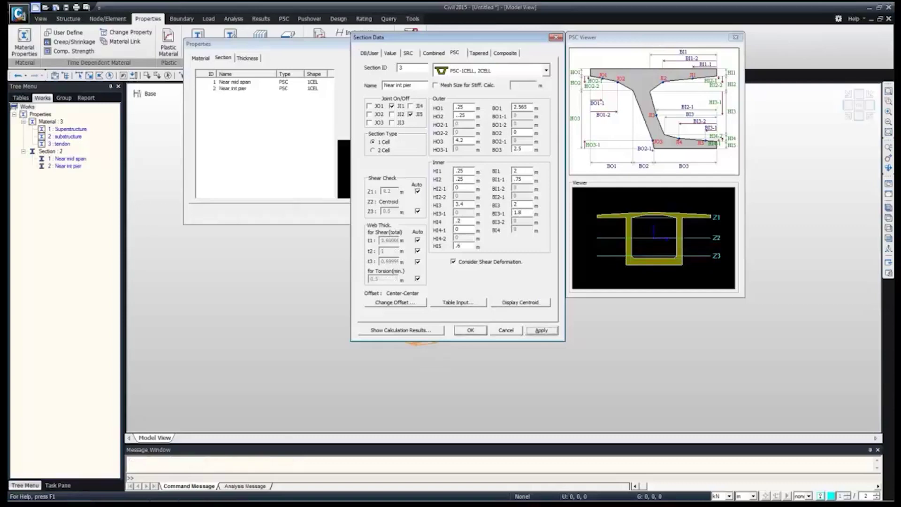
# Name section 3 "Int diaphram" and set its inner height HI1 to 1.6 m.
pyautogui.doubleClick(404, 85)
pyautogui.write('Int diaphram')
pyautogui.doubleClick(460, 107)
pyautogui.press('Tab')
pyautogui.press('Tab')
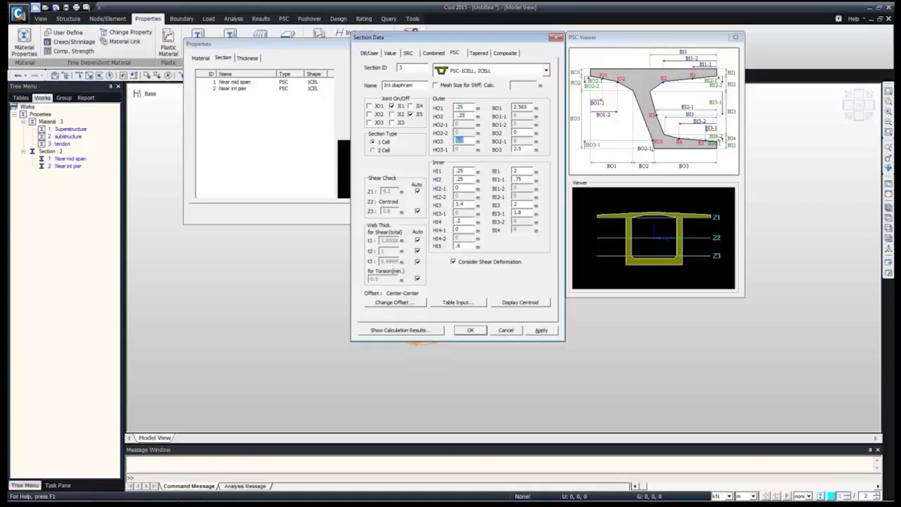
pyautogui.press('Tab')
pyautogui.press('Tab')
pyautogui.press('Tab')
pyautogui.press('Tab')
pyautogui.write('.')
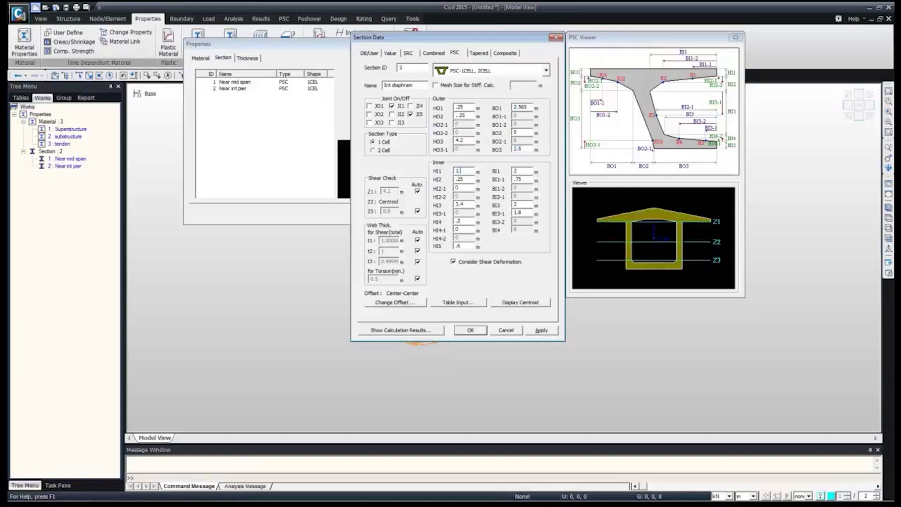
pyautogui.write('8')
pyautogui.press('Tab')
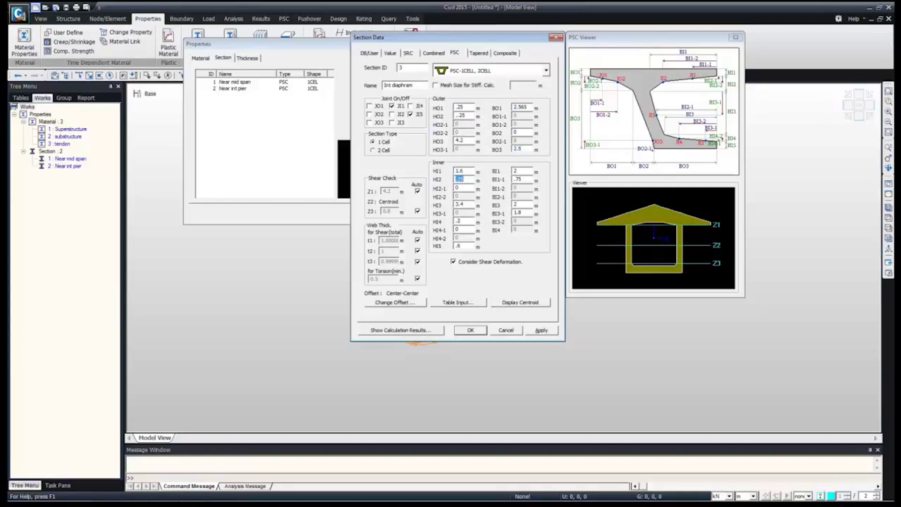
# Set the intermediate diaphragm section's inner heights: HI2 0.15 m, HI3 1.2 m, HI4 0.15 m and HI5 1.6 m.
pyautogui.write('.15')
pyautogui.press('Tab')
pyautogui.press('Tab')
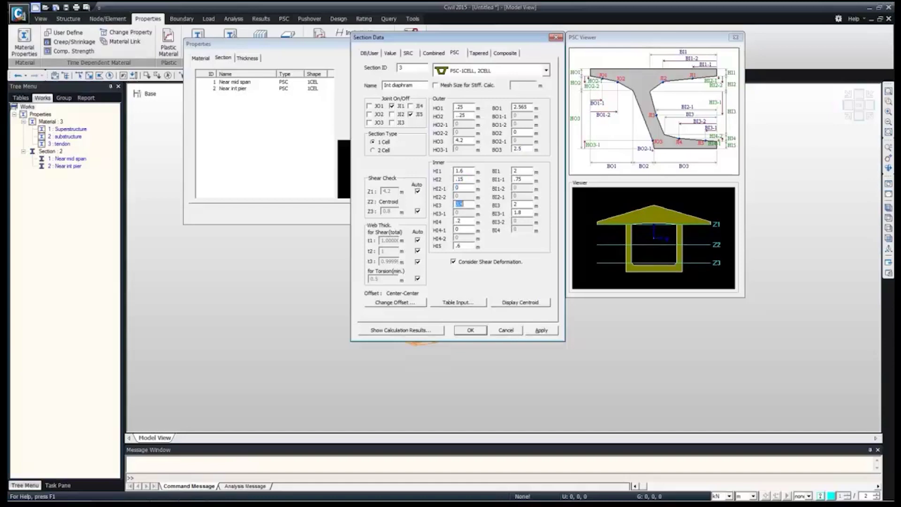
pyautogui.write('1.')
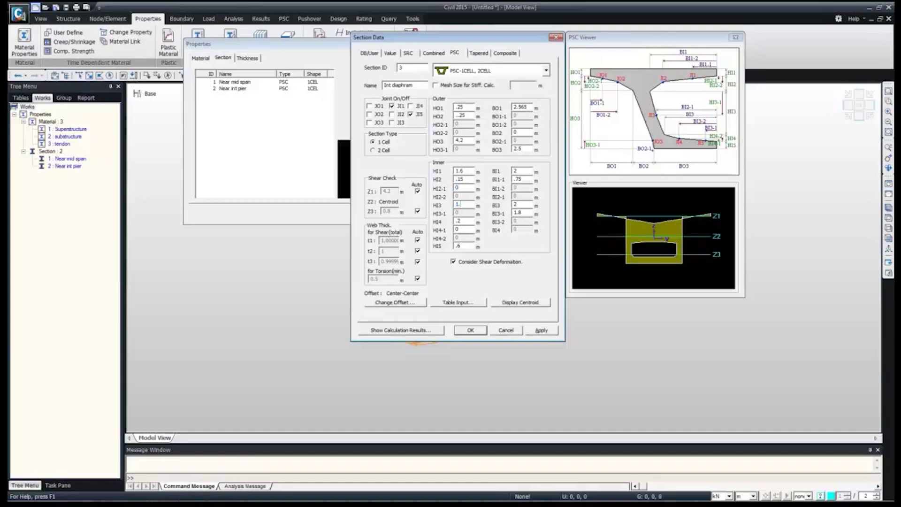
pyautogui.write('2')
pyautogui.press('Tab')
pyautogui.write('.15')
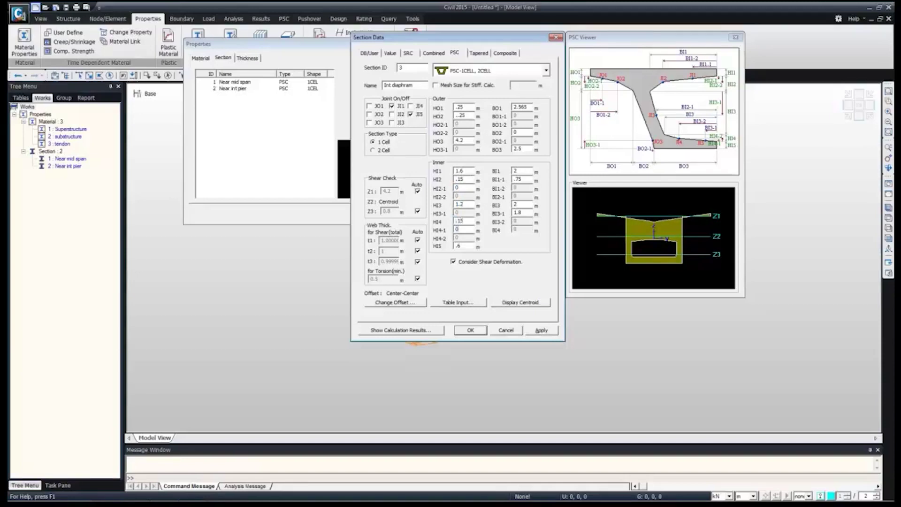
pyautogui.press('Tab')
pyautogui.write('1.6')
# Set the diaphragm section's inner widths BI1 and BI3 to 0.75 m, BI1-1 and BI3-1 to 0.6 m, and apply the section.
pyautogui.press('Tab')
pyautogui.write('.75')
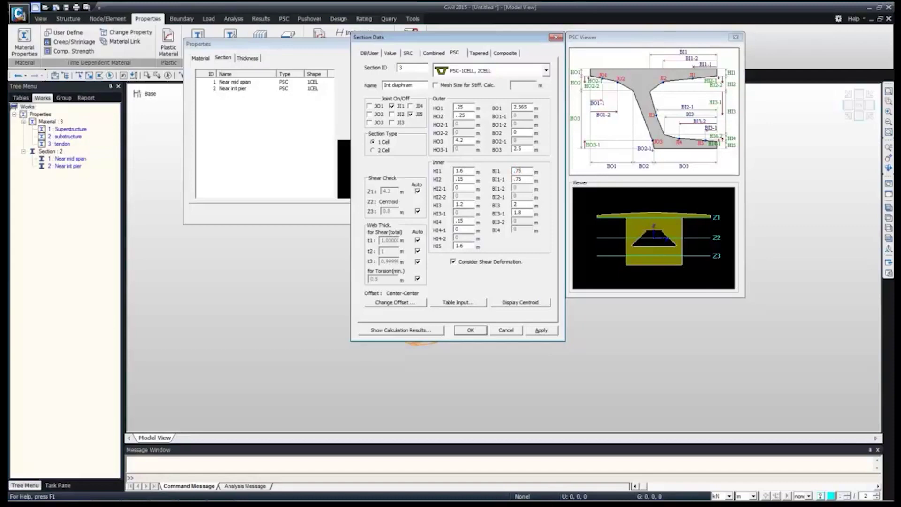
pyautogui.press('Tab')
pyautogui.write('.6')
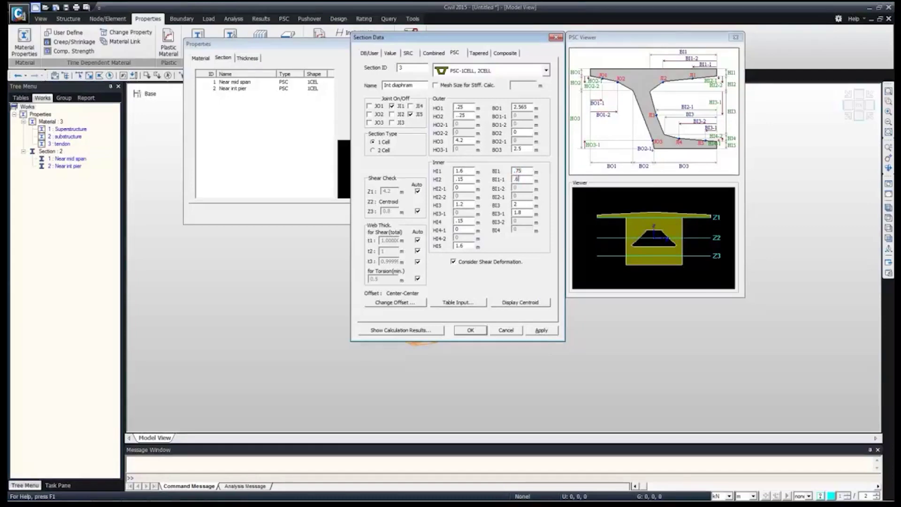
pyautogui.press('Tab')
pyautogui.write('.75')
pyautogui.press('Tab')
pyautogui.write('.6')
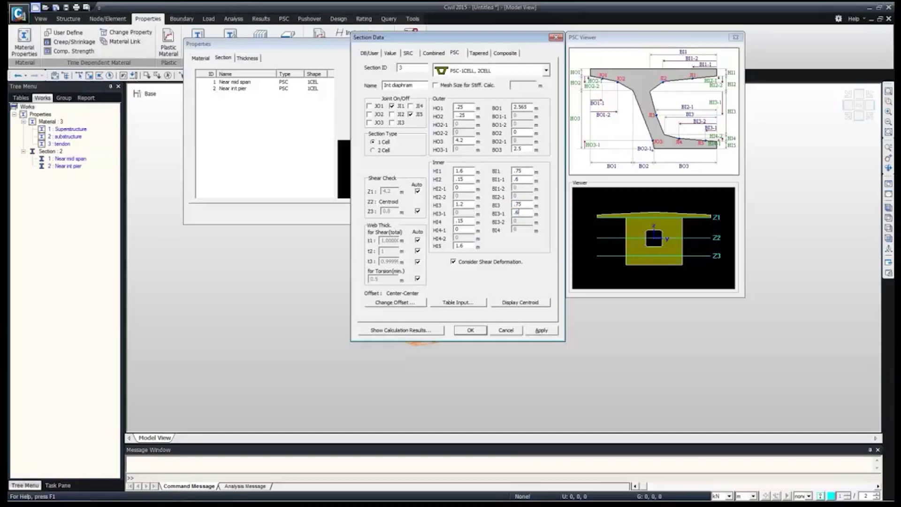
pyautogui.click(541, 331)
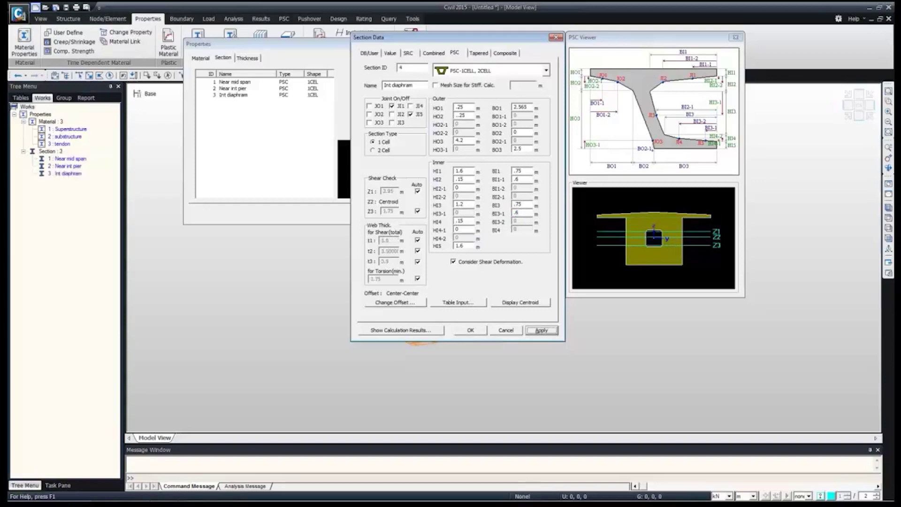
# Name section 4 "end diaphram" and set its outer height HO3 to 2.2 m.
pyautogui.doubleClick(388, 86)
pyautogui.write('end')
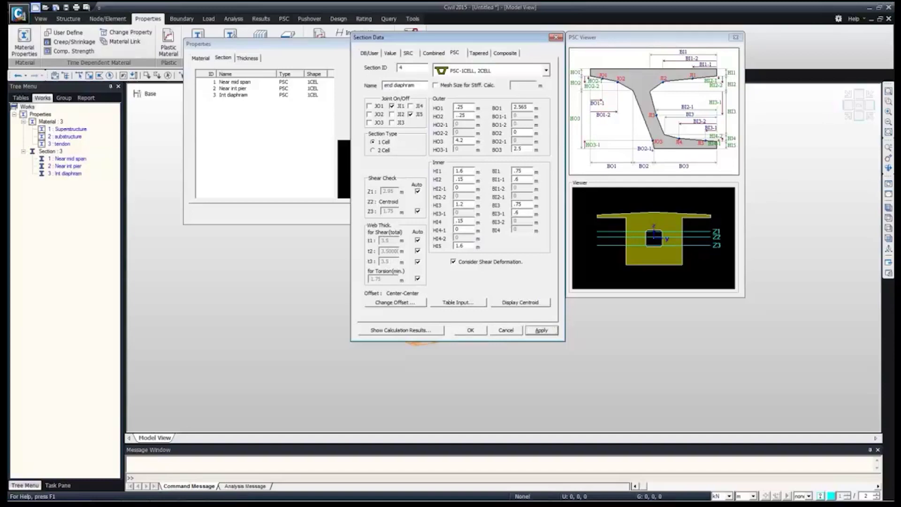
pyautogui.doubleClick(460, 108)
pyautogui.press('Tab')
pyautogui.press('Tab')
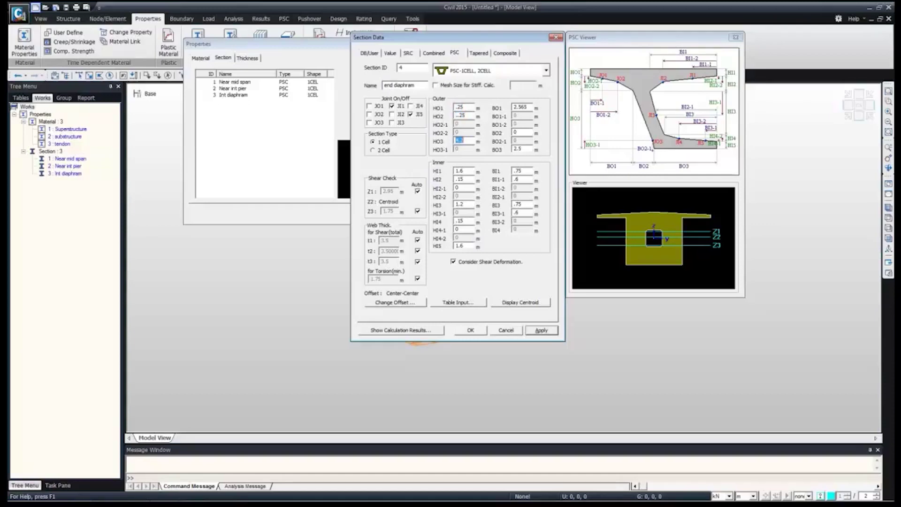
pyautogui.write('2.2')
pyautogui.press('Tab')
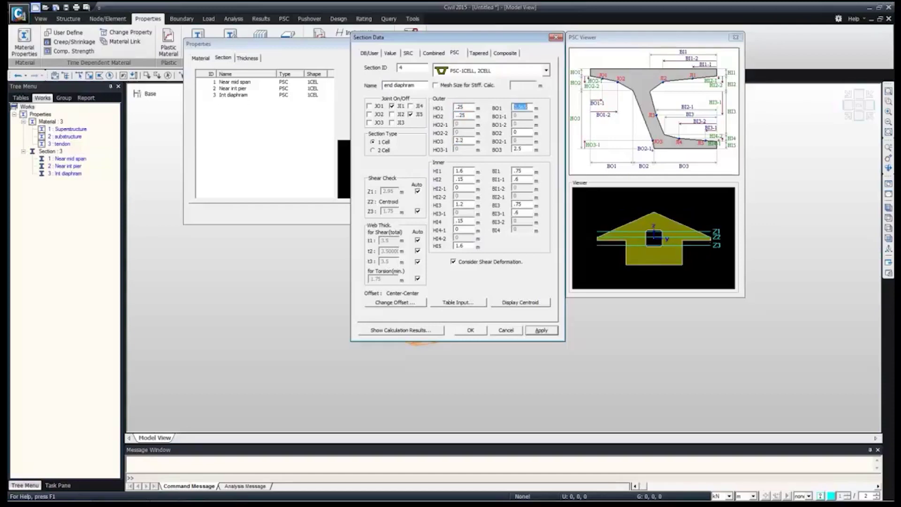
# Set the end diaphragm section's inner heights: HI1 0.75 m, HI2 0.15 m and HI3 0.9 m.
pyautogui.press('Tab')
pyautogui.press('Tab')
pyautogui.press('Tab')
pyautogui.write('.75')
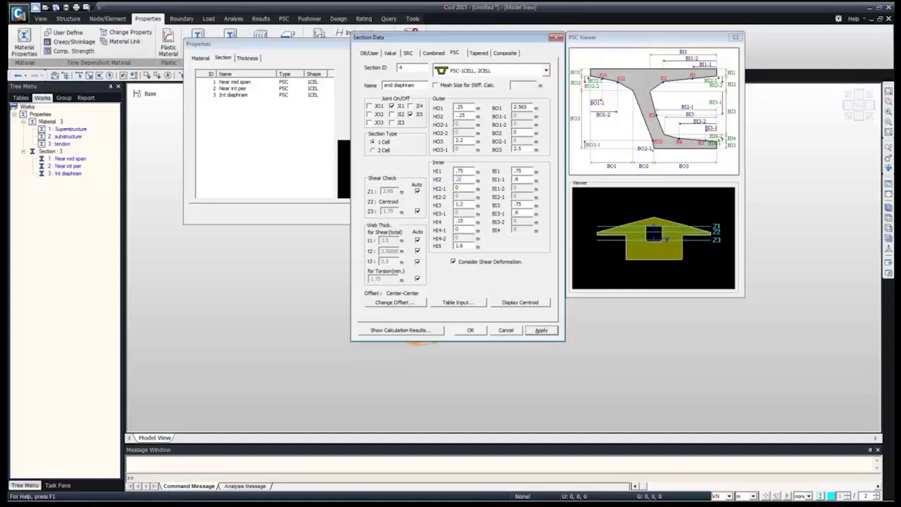
pyautogui.press('Tab')
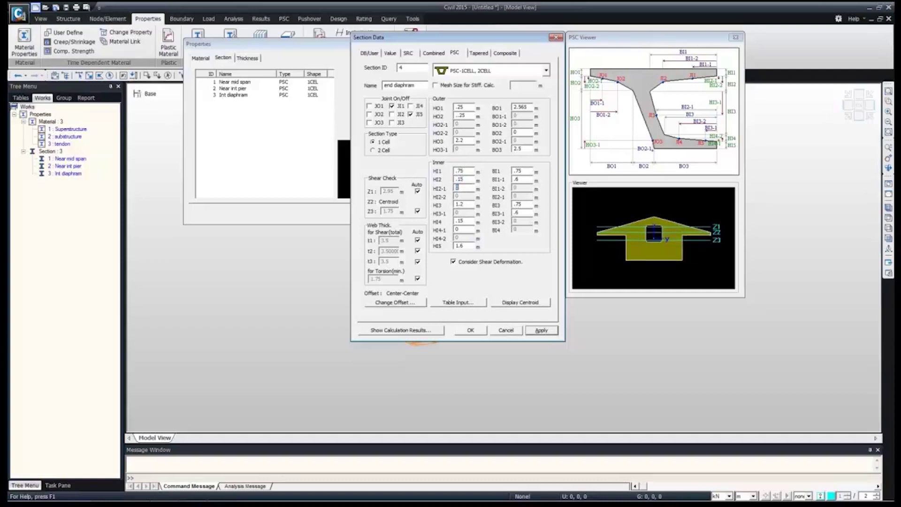
pyautogui.press('Tab')
pyautogui.write('.9')
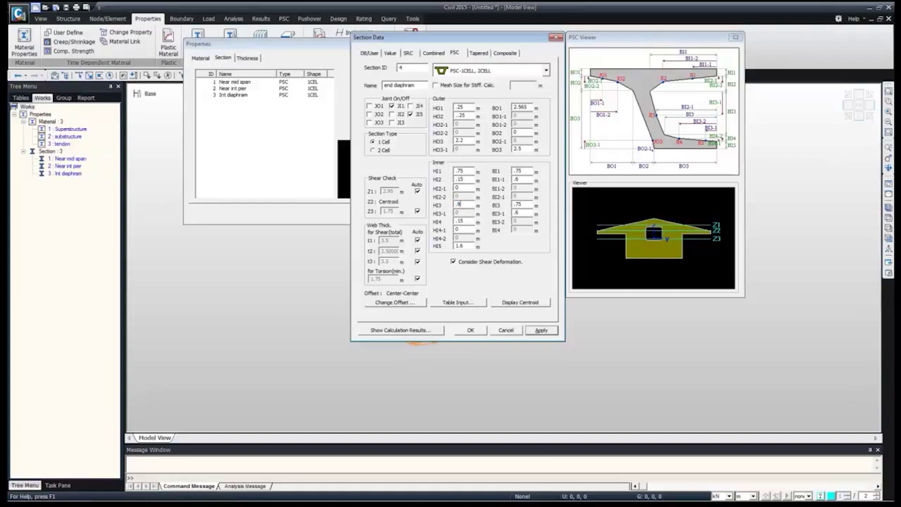
# Set the end diaphragm section's HI4 to 0.15 m and HI5 to 0.75 m, and apply the section.
pyautogui.press('Tab')
pyautogui.press('BackSpace')
pyautogui.write('.15')
pyautogui.press('Tab')
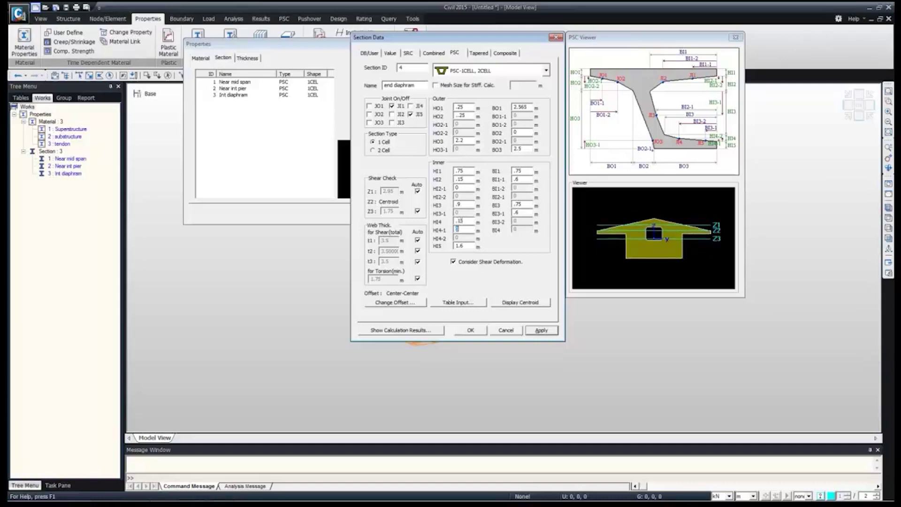
pyautogui.press('Tab')
pyautogui.write('.75')
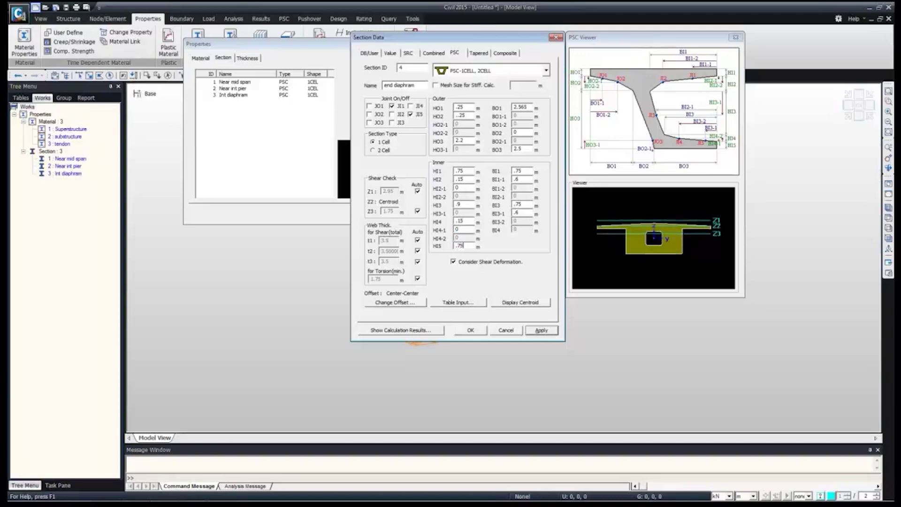
pyautogui.press('Tab')
pyautogui.press('Tab')
pyautogui.press('Tab')
pyautogui.press('Tab')
pyautogui.press('Return')
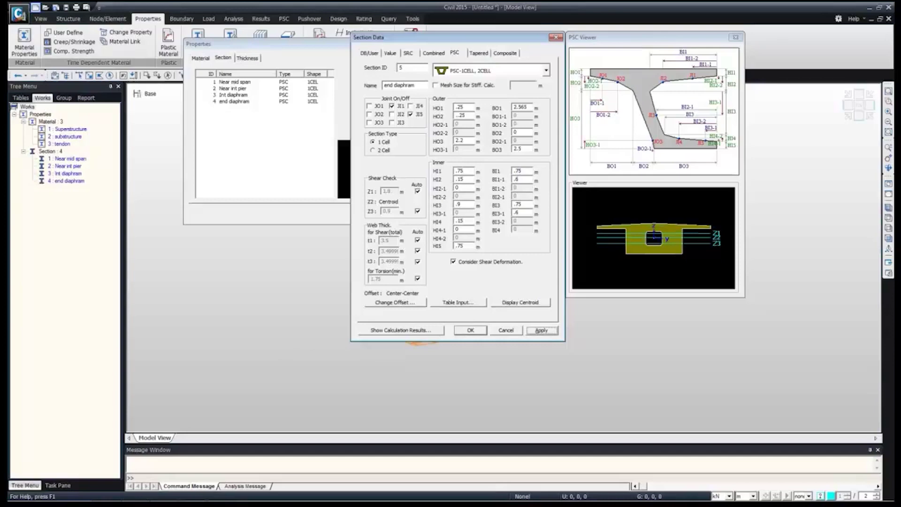
# Add a user-defined solid round section named "pier" with a 5 m diameter and close the section properties.
pyautogui.click(546, 70)
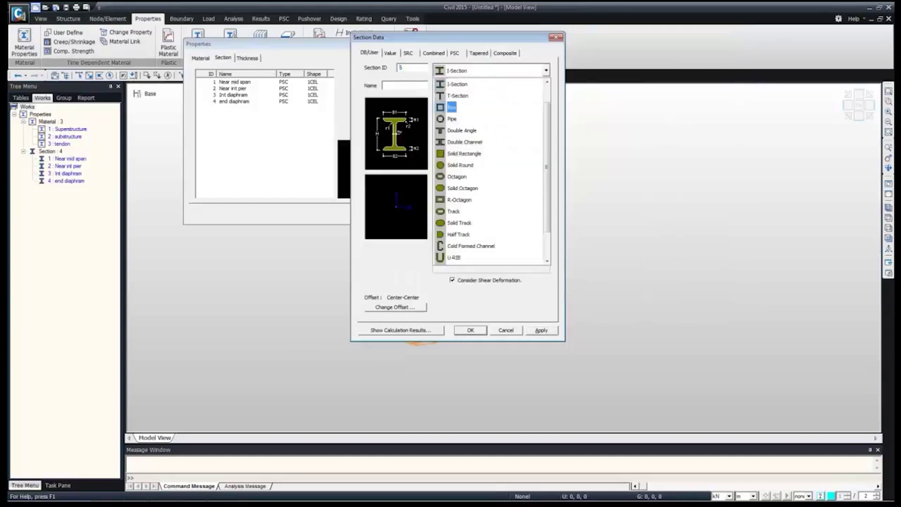
pyautogui.click(460, 165)
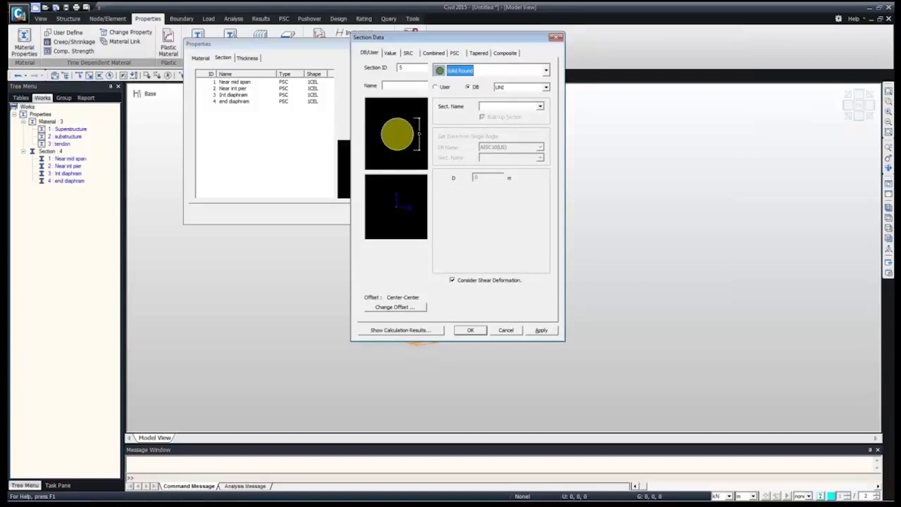
pyautogui.click(436, 88)
pyautogui.click(404, 86)
pyautogui.write('pier')
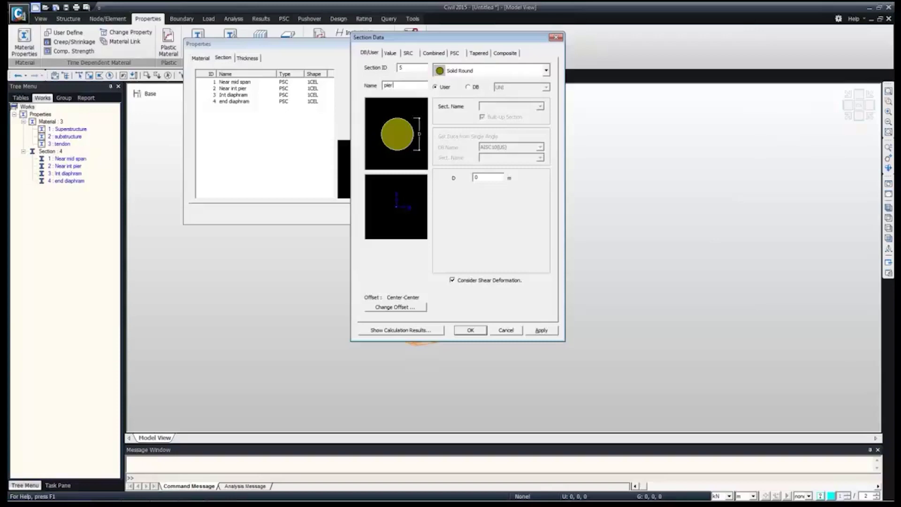
pyautogui.press('Tab')
pyautogui.write('5')
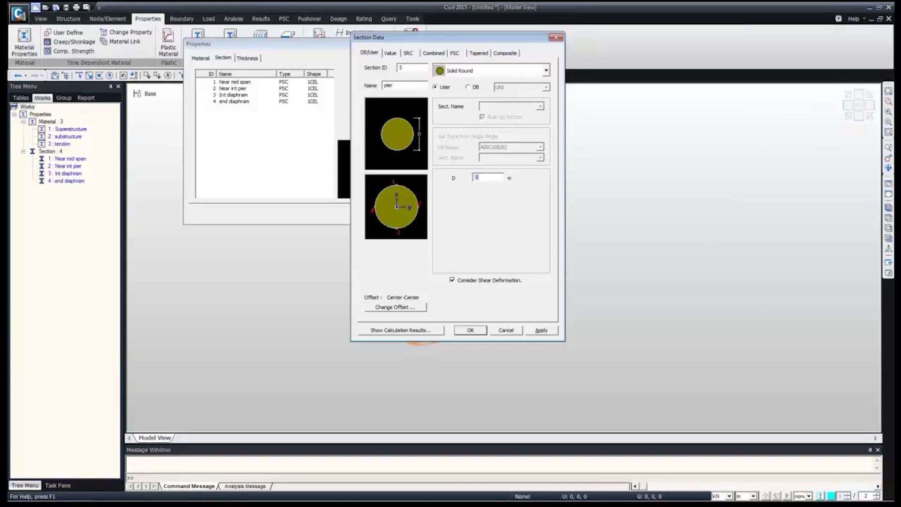
pyautogui.click(470, 330)
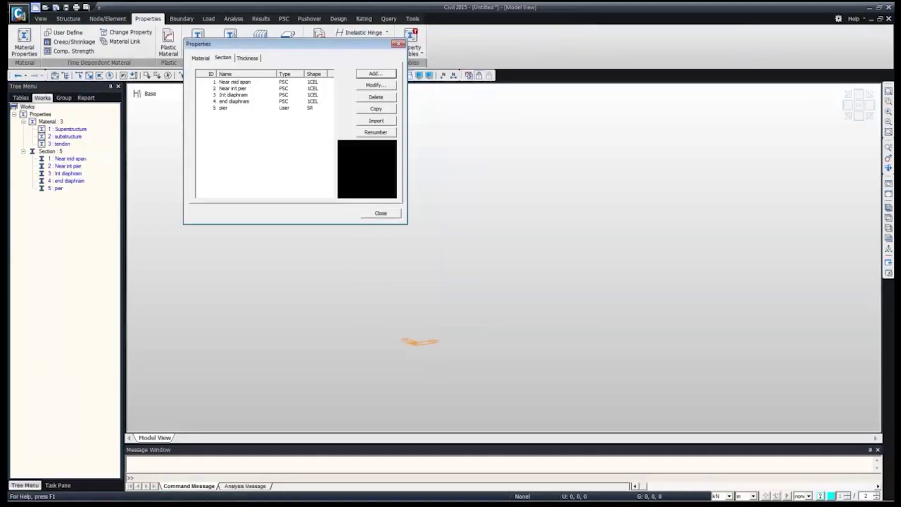
pyautogui.click(380, 213)
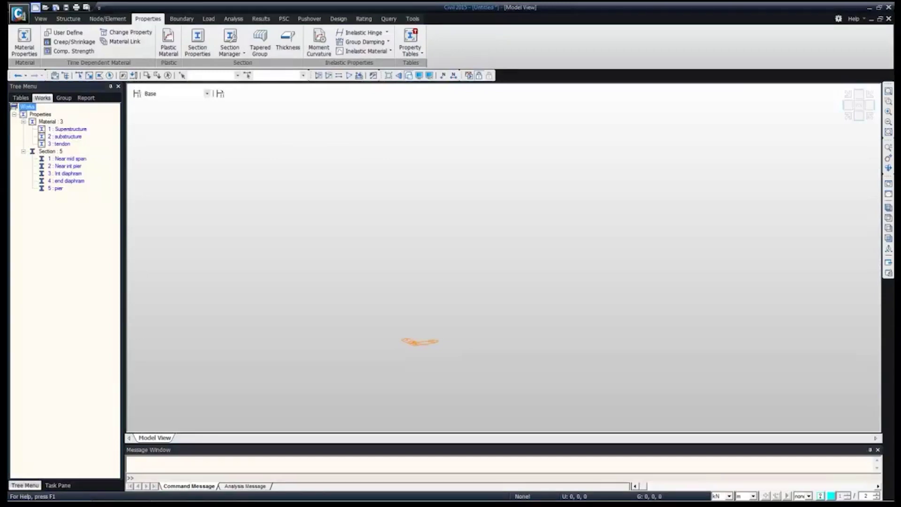
# Look through the defined materials, the structure tables including the nodes table, the groups and the report contents.
pyautogui.click(67, 129)
pyautogui.click(67, 129)
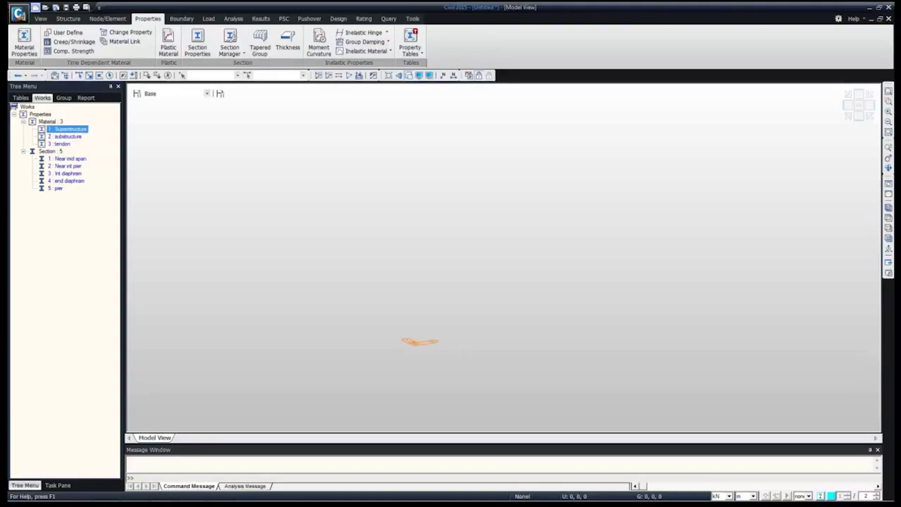
pyautogui.click(65, 137)
pyautogui.click(21, 98)
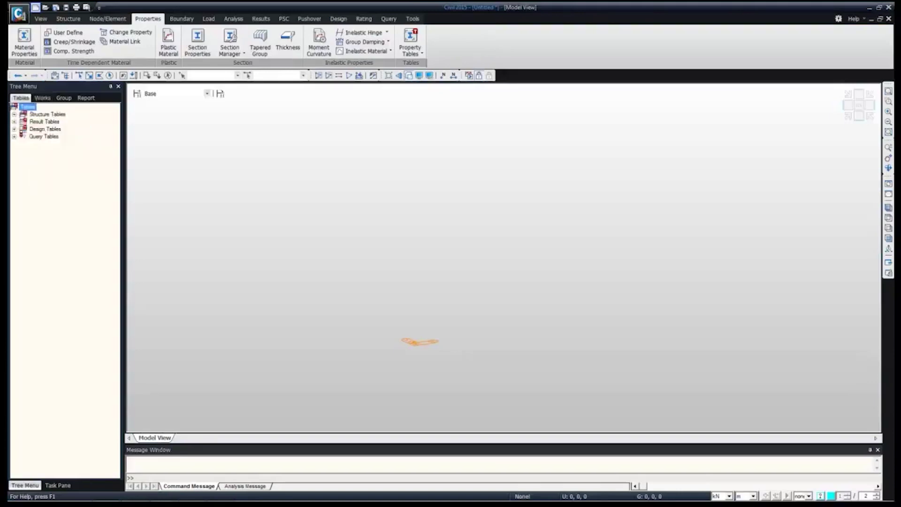
pyautogui.doubleClick(47, 114)
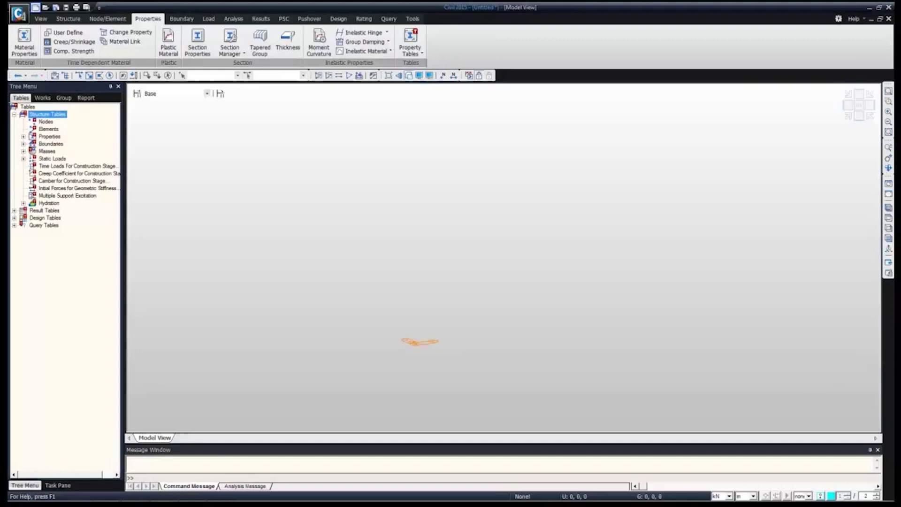
pyautogui.doubleClick(45, 122)
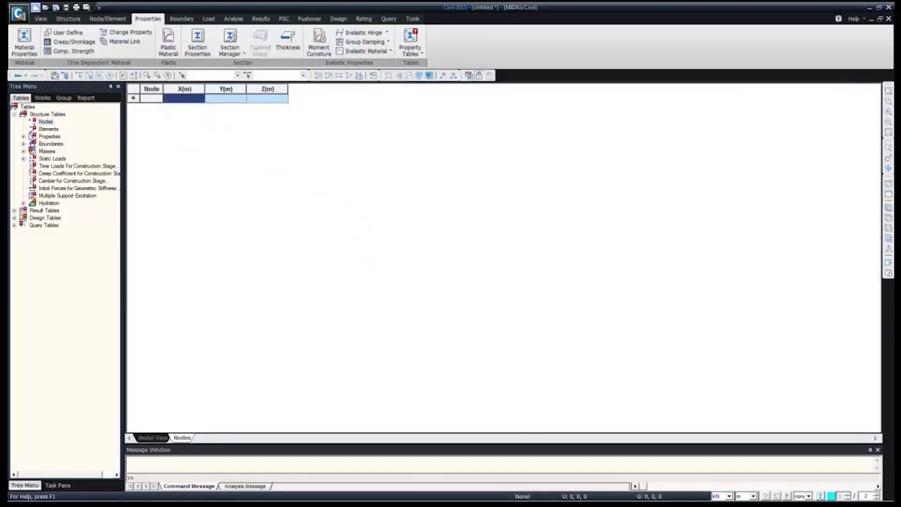
pyautogui.click(153, 438)
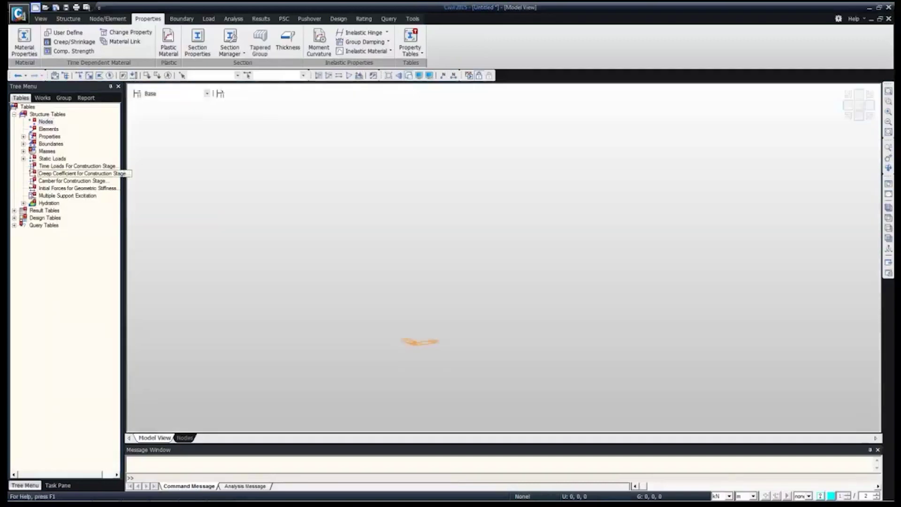
pyautogui.click(42, 98)
pyautogui.click(65, 136)
pyautogui.click(64, 98)
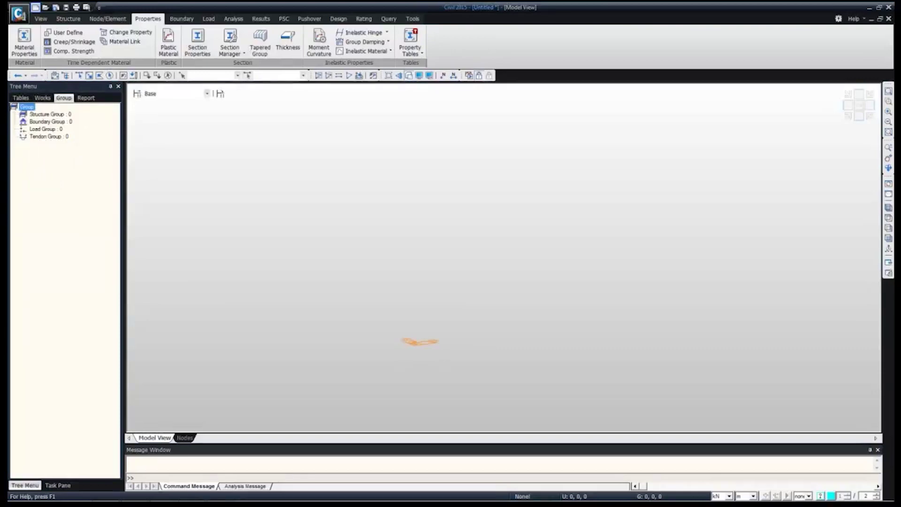
pyautogui.click(86, 98)
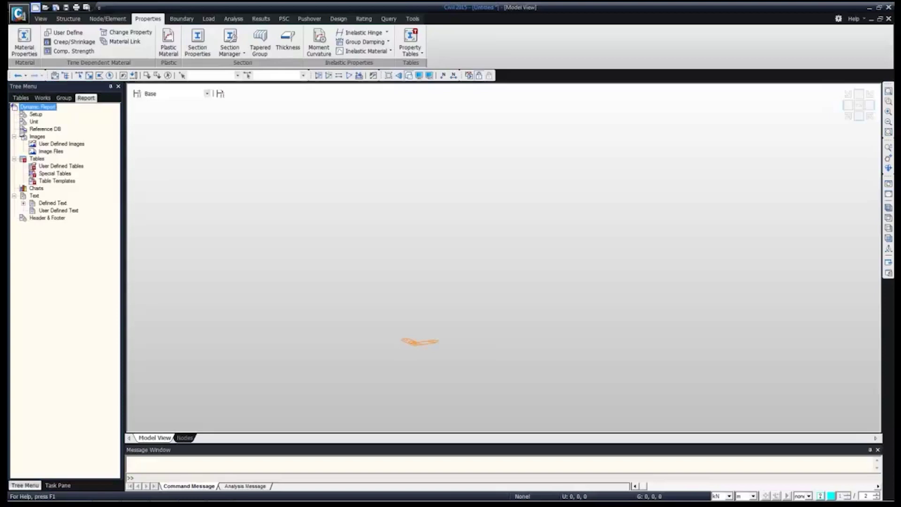
pyautogui.click(42, 98)
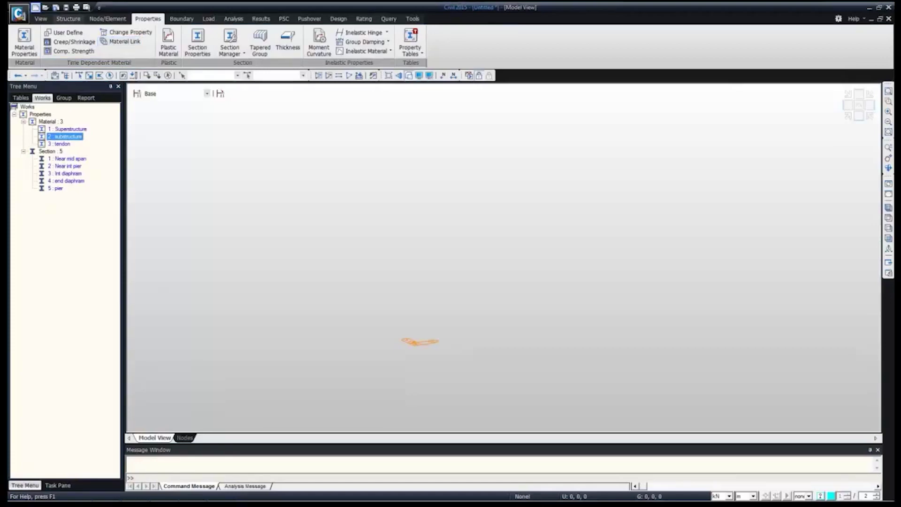
# Start the FCM Bridge wizard and assign the Superstructure material to the girder and the substructure material to the pier.
pyautogui.click(107, 19)
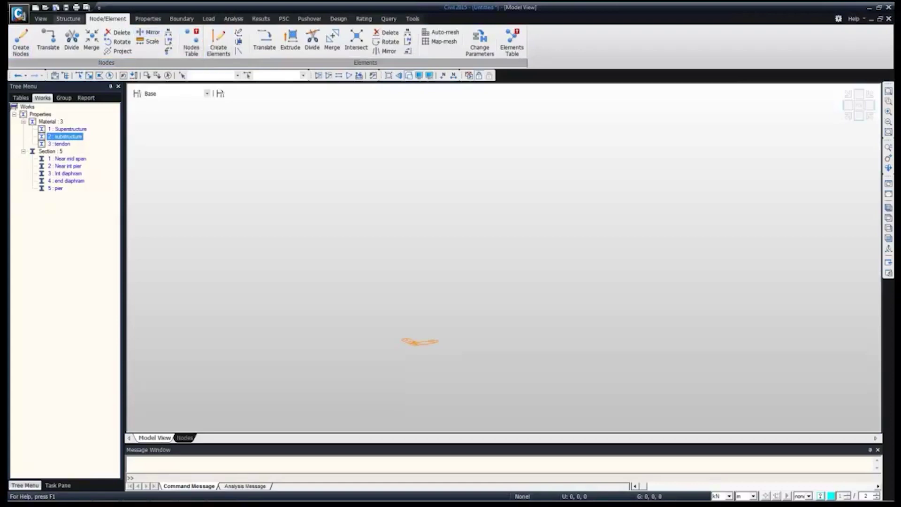
pyautogui.click(68, 19)
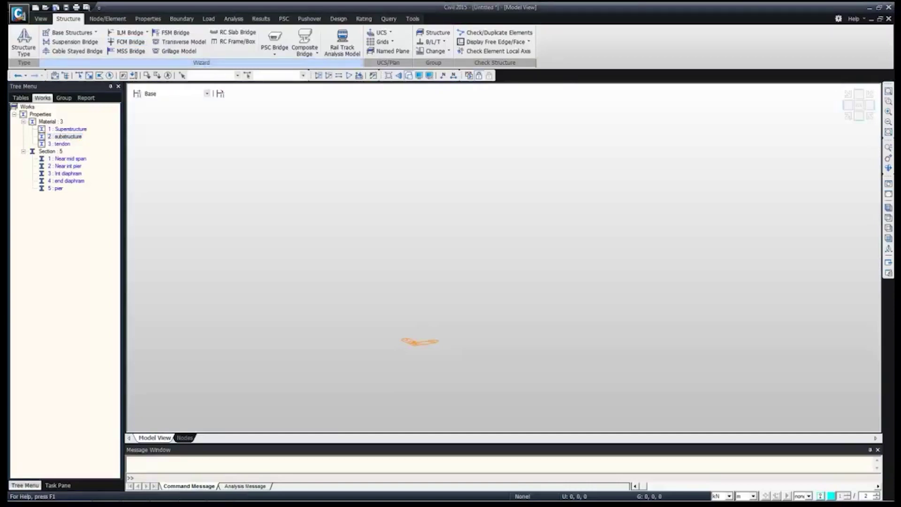
pyautogui.click(127, 42)
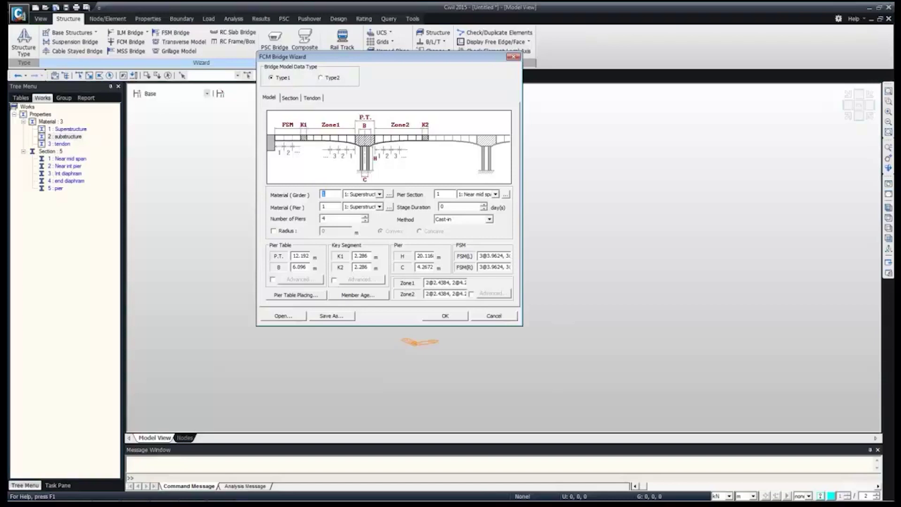
pyautogui.click(379, 194)
pyautogui.click(363, 203)
pyautogui.click(379, 207)
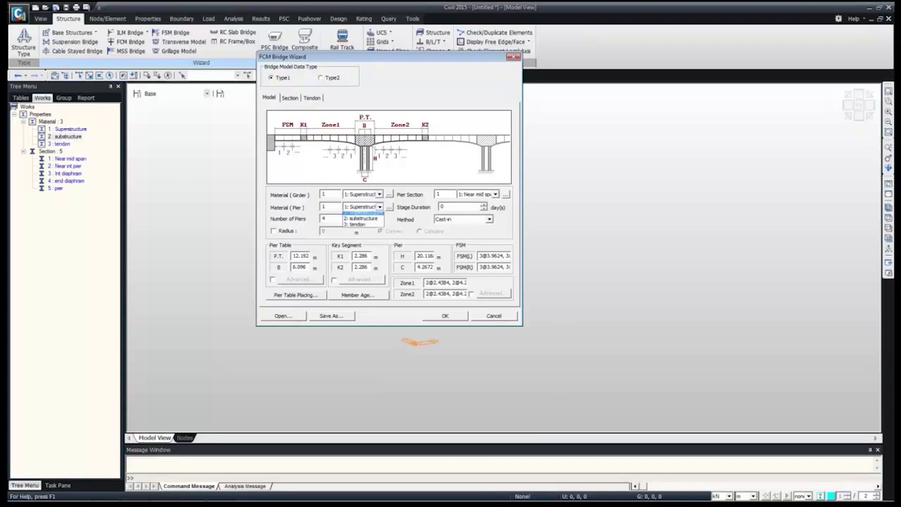
pyautogui.click(362, 219)
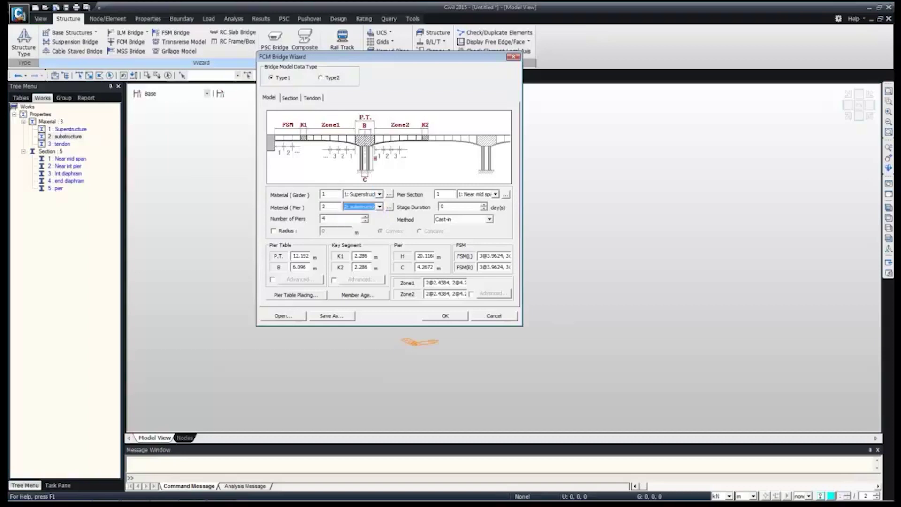
# Set the number of piers to 2.
pyautogui.press('Tab')
pyautogui.write('2')
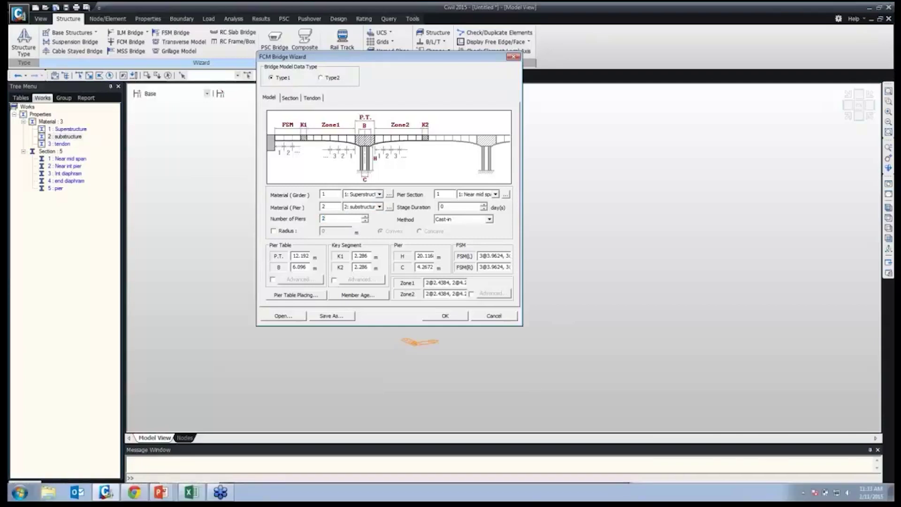
# Switch to the PowerPoint presentation, review the model introduction slides for the bridge specifications and span lengths, and return to midas Civil.
pyautogui.click(160, 492)
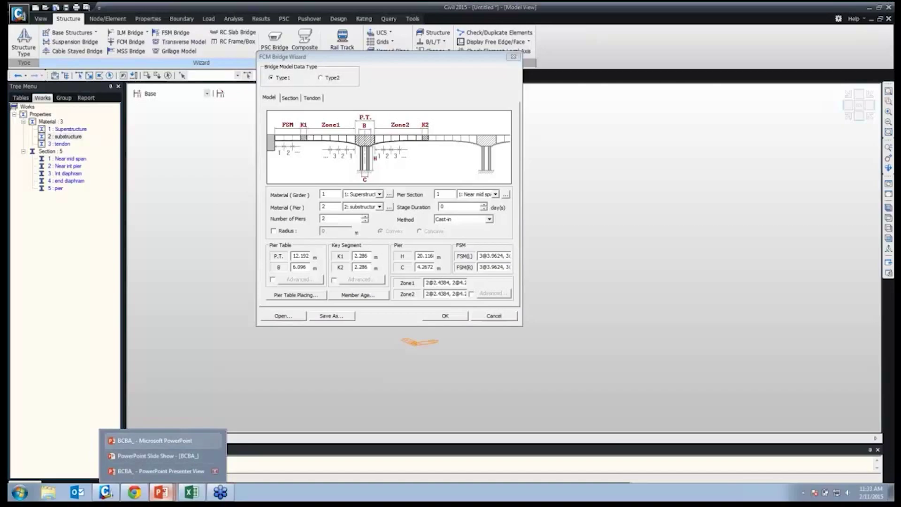
pyautogui.click(161, 471)
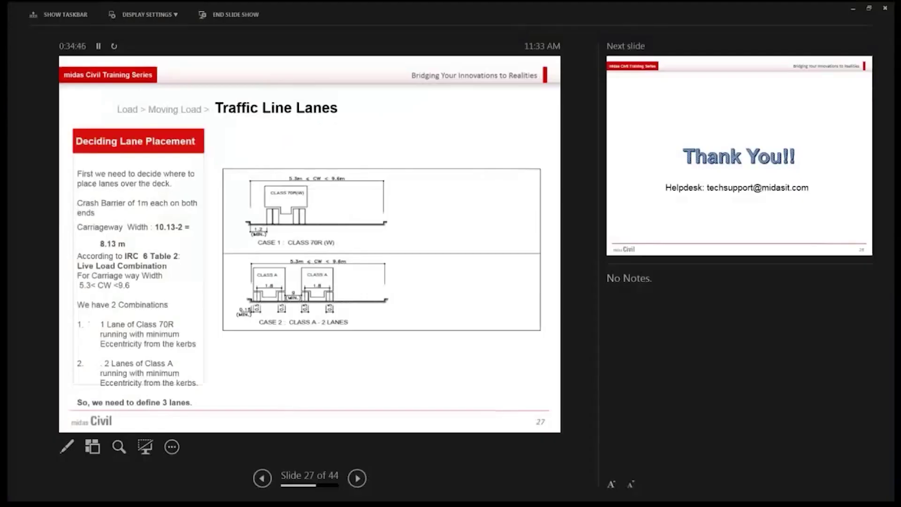
pyautogui.press('Left')
pyautogui.press('Right')
pyautogui.press('Right')
pyautogui.press('Left')
pyautogui.press('Left')
pyautogui.press('Left')
pyautogui.press('Left')
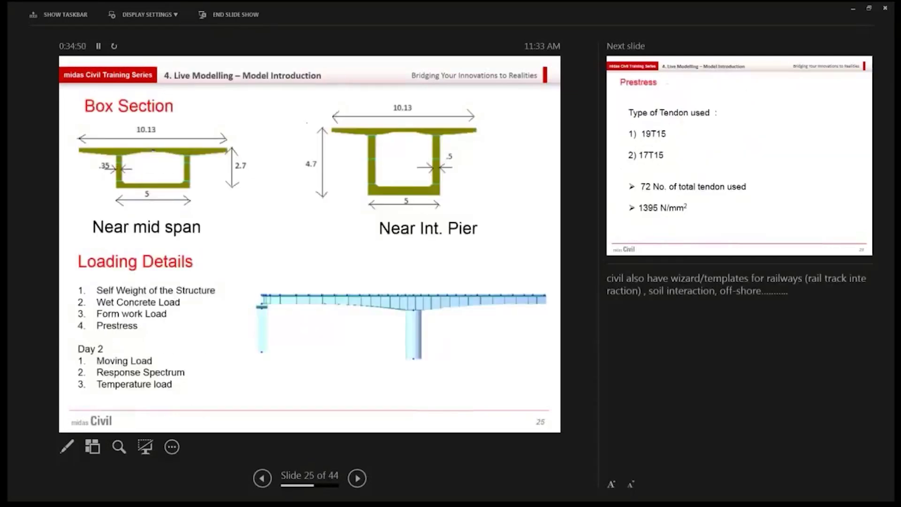
pyautogui.press('Right')
pyautogui.press('Left')
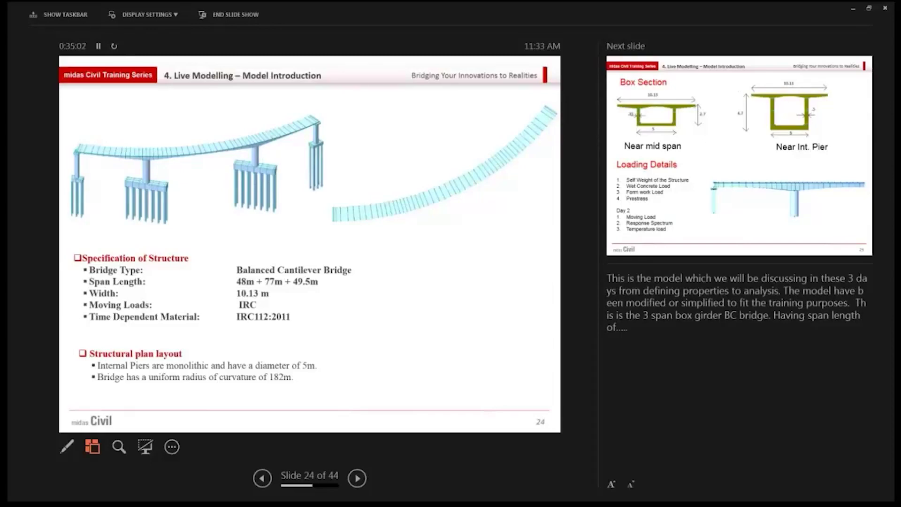
pyautogui.press('super')
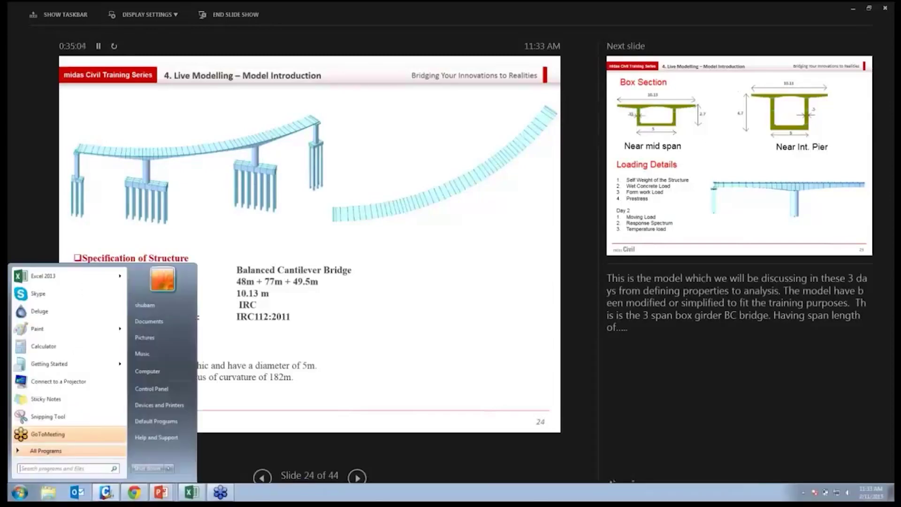
pyautogui.click(105, 492)
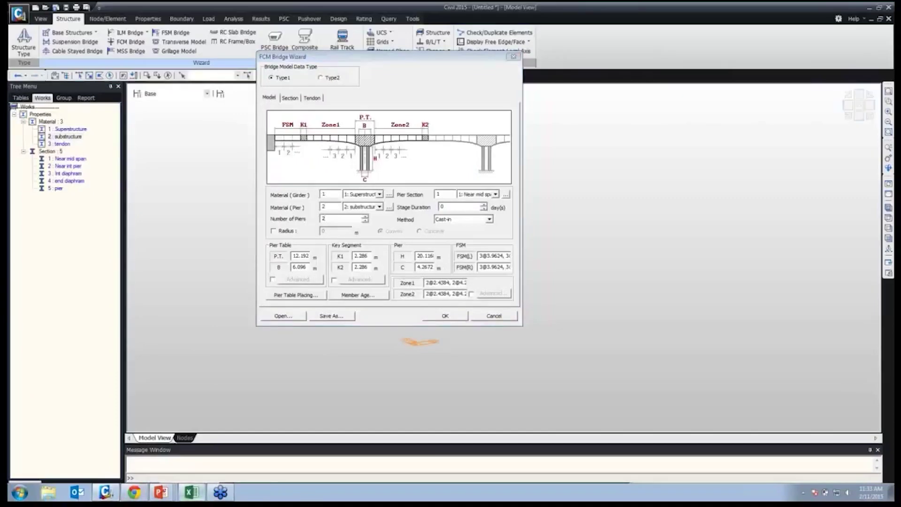
# Choose the Cast-in construction method and set the stage duration to 13 days.
pyautogui.doubleClick(323, 219)
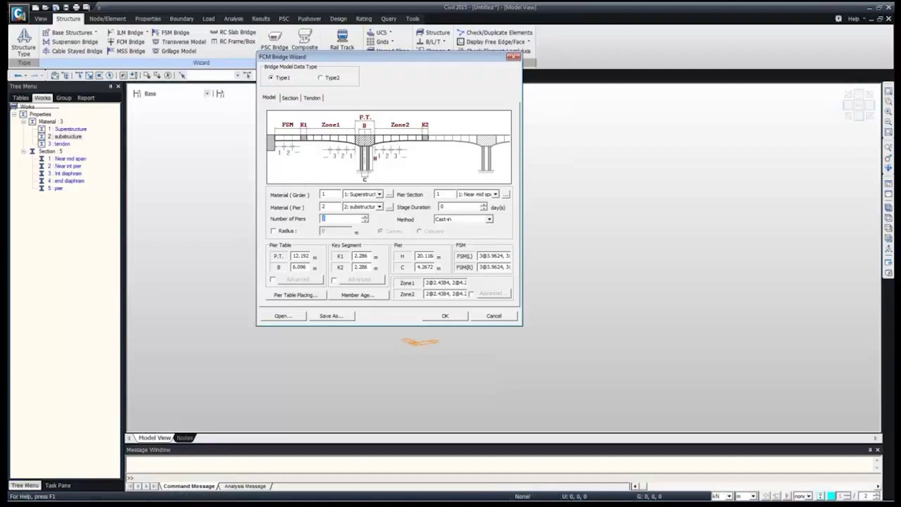
pyautogui.click(489, 219)
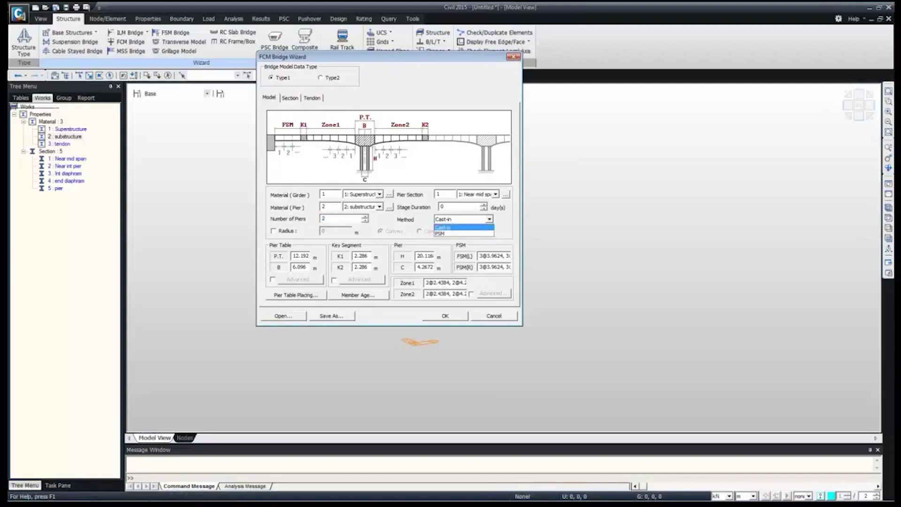
pyautogui.click(463, 227)
pyautogui.doubleClick(442, 206)
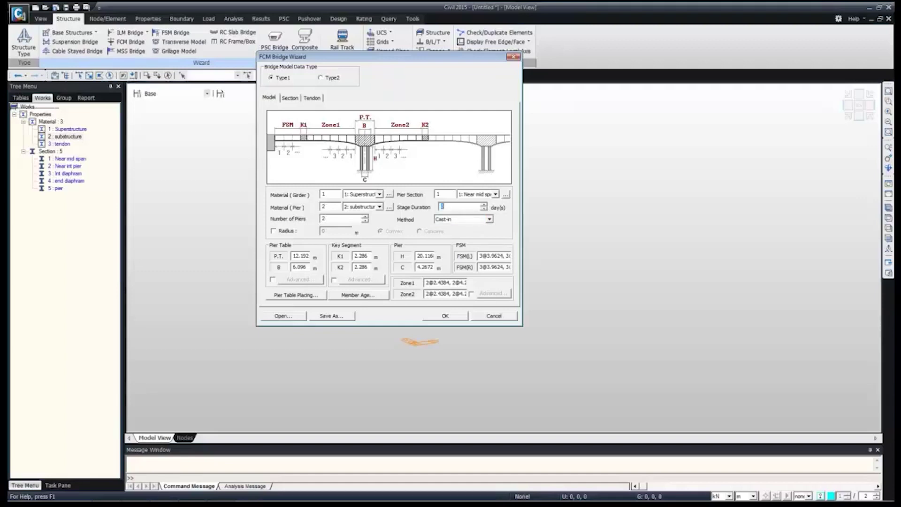
pyautogui.write('1')
# Enable the advanced pier table option and open its settings.
pyautogui.doubleClick(293, 256)
pyautogui.click(273, 279)
pyautogui.click(301, 280)
pyautogui.moveTo(376, 85); pyautogui.dragTo(459, 80)
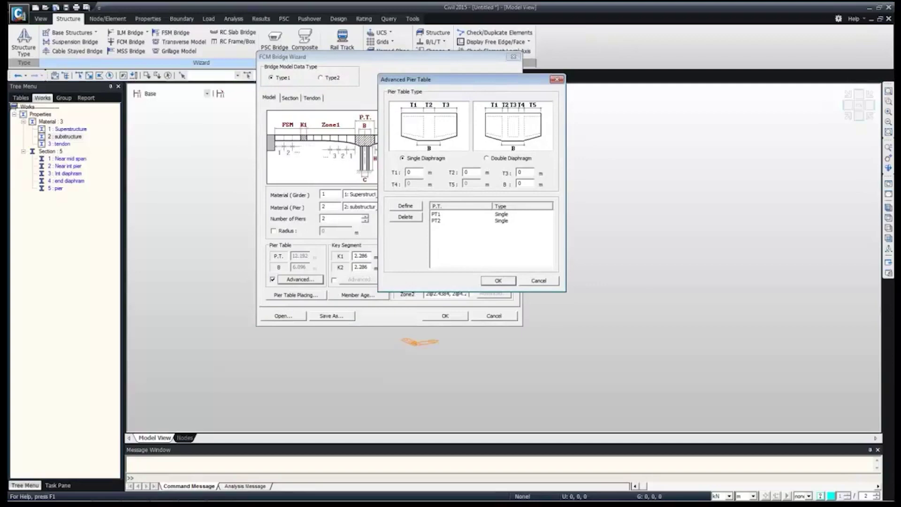
# Try to enter single diaphragm dimensions T1 2.5 m, T2 5 m, T3 2.5 m and B 5 m without selecting a pier table.
pyautogui.click(487, 158)
pyautogui.click(402, 159)
pyautogui.write('.5')
pyautogui.write('5')
pyautogui.press('Tab')
pyautogui.write('2.5')
pyautogui.press('Tab')
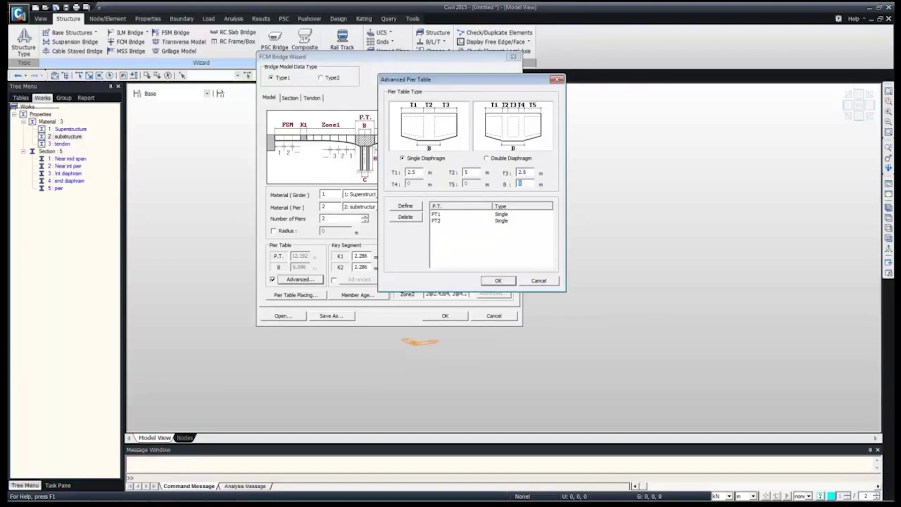
pyautogui.write('5')
# Try to delete the PT1 pier table entry.
pyautogui.click(437, 214)
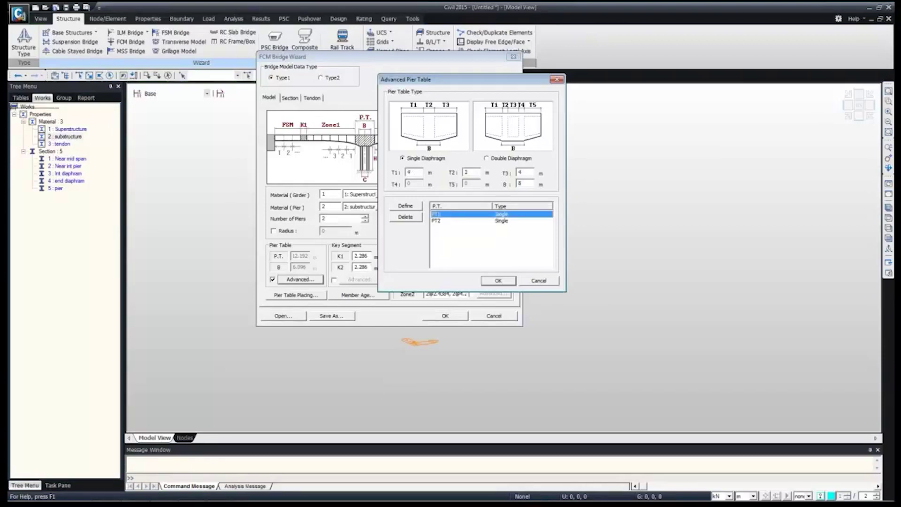
pyautogui.click(406, 217)
pyautogui.click(436, 214)
pyautogui.click(406, 217)
# Define pier table PT1 as a single diaphragm with T1 2.5 m, T2 5 m, T3 2.5 m and B 5 m.
pyautogui.click(437, 214)
pyautogui.doubleClick(410, 172)
pyautogui.write('2.5')
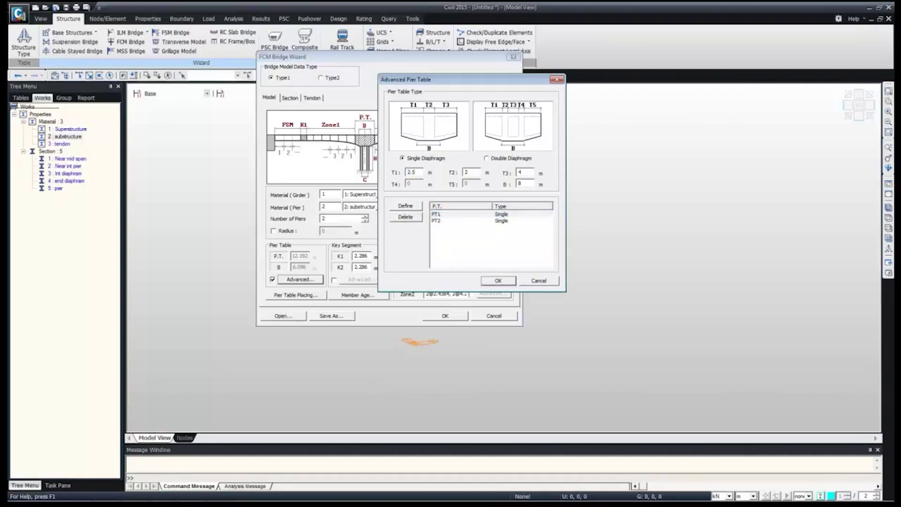
pyautogui.click(406, 206)
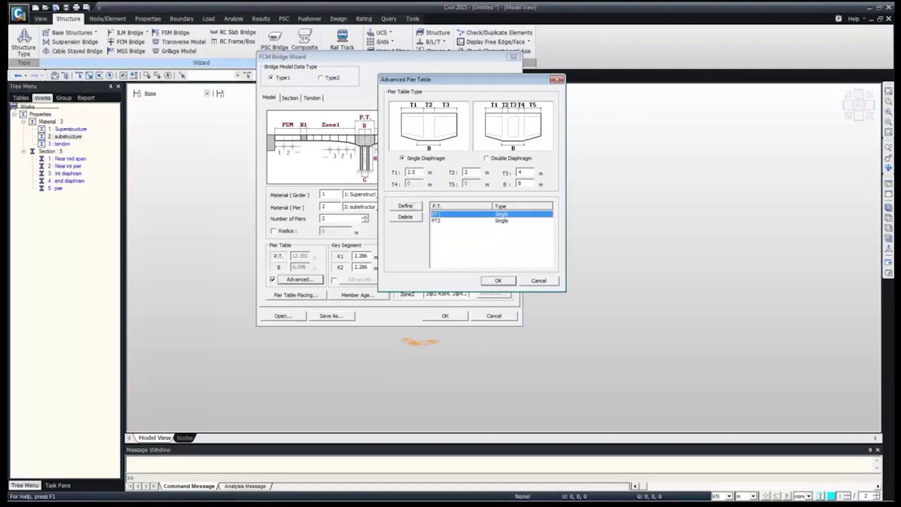
pyautogui.doubleClick(467, 172)
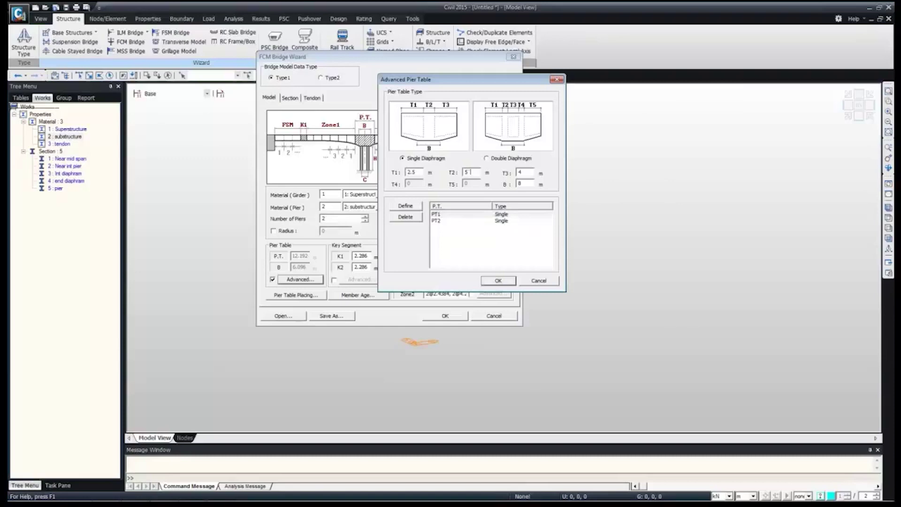
pyautogui.press('Tab')
pyautogui.click(468, 172)
pyautogui.press('Tab')
pyautogui.click(406, 206)
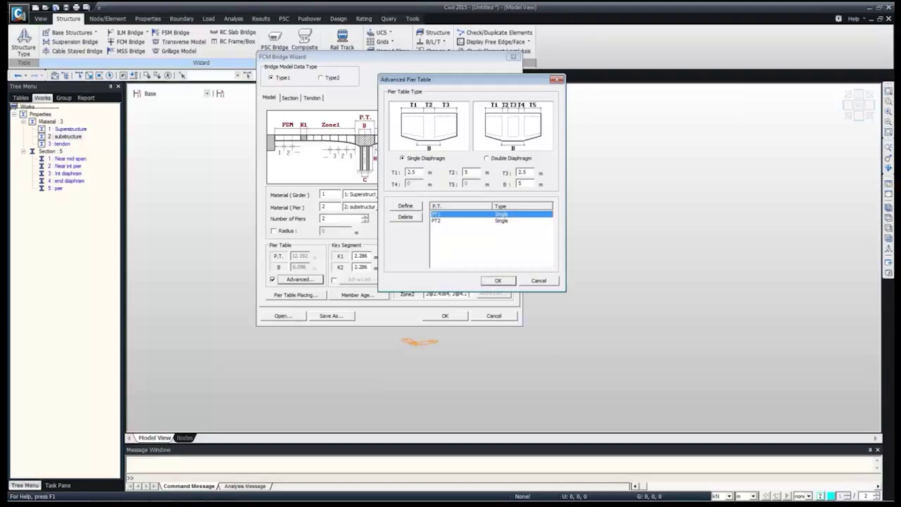
# Define pier table PT2 with the single diaphragm dimensions T1 2.5 m, T2 5 m, T3 2.5 m and B 5 m.
pyautogui.click(437, 221)
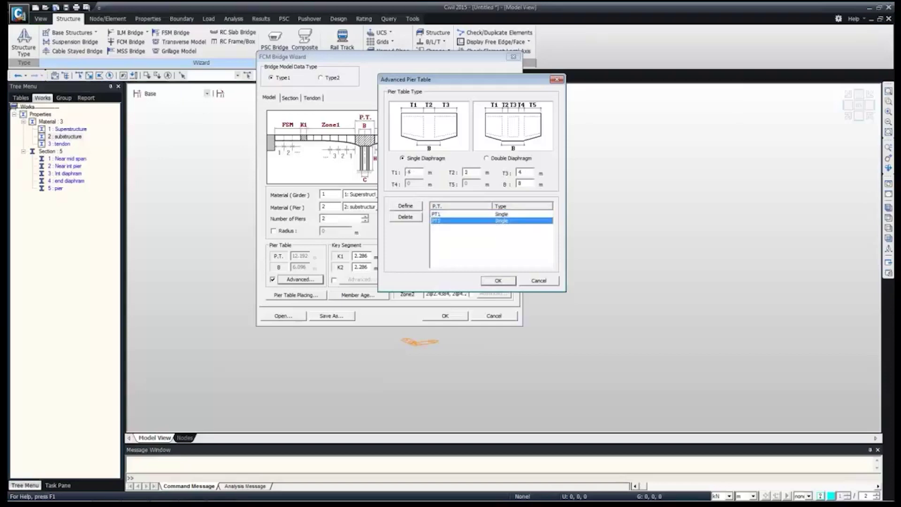
pyautogui.click(409, 172)
pyautogui.write('2.5')
pyautogui.press('Tab')
pyautogui.write('2.5')
pyautogui.press('Tab')
pyautogui.write('5')
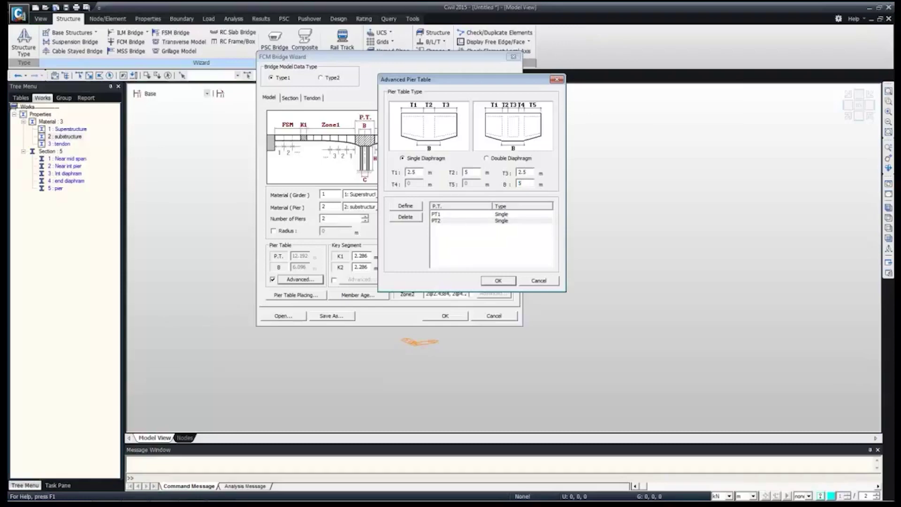
pyautogui.click(406, 206)
# Check the dimensions stored for PT1 and PT2 and accept the advanced pier table settings.
pyautogui.click(437, 214)
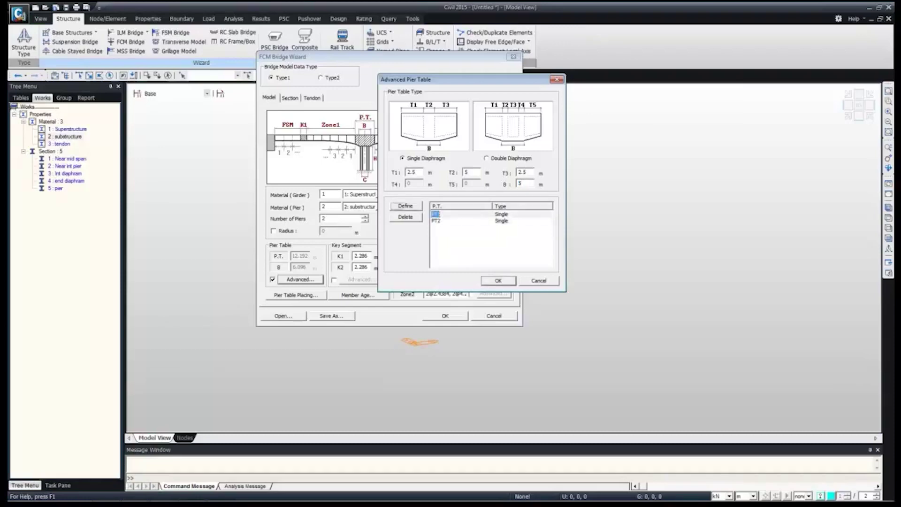
pyautogui.click(437, 221)
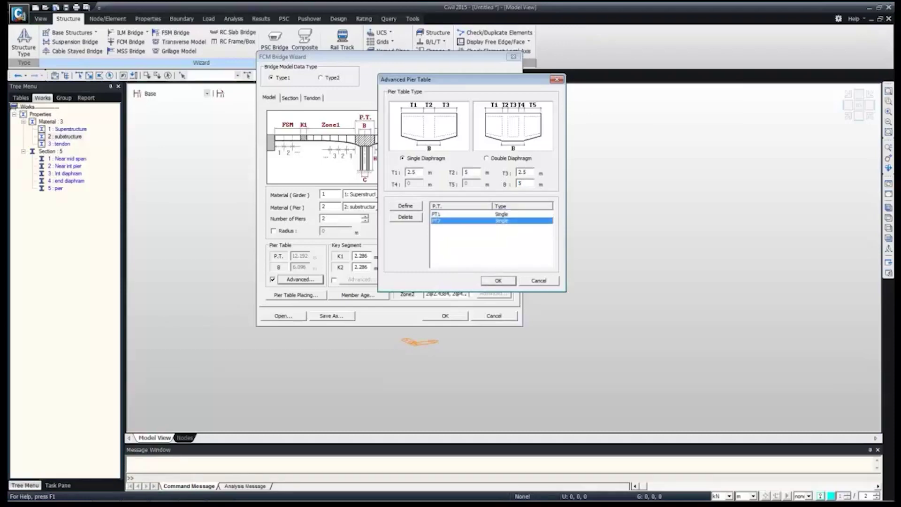
pyautogui.click(437, 214)
pyautogui.click(491, 242)
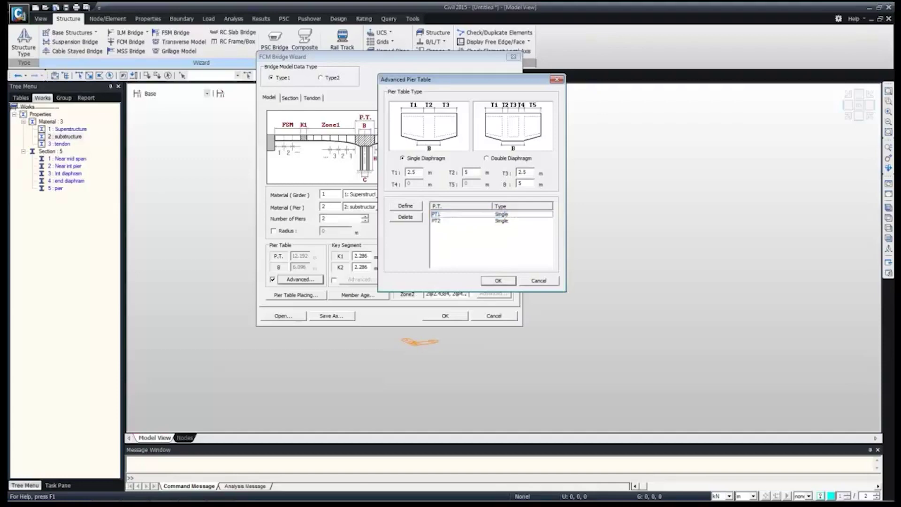
pyautogui.click(499, 280)
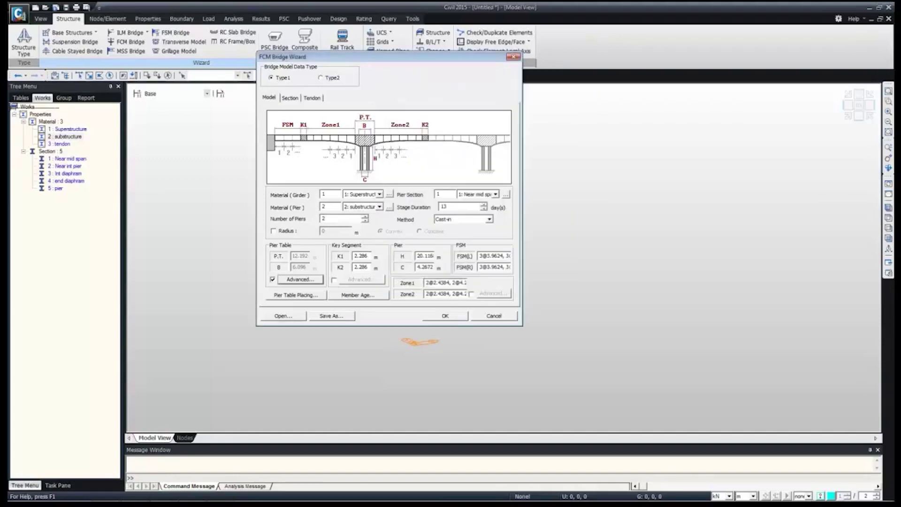
# Set key segments K1 to 2 m and K2 to 3 m, and the pier height H to 19 m.
pyautogui.press('Tab')
pyautogui.write('2')
pyautogui.press('Tab')
pyautogui.write('3')
pyautogui.press('Tab')
pyautogui.press('Tab')
pyautogui.write('3')
pyautogui.doubleClick(431, 256)
pyautogui.write('19')
# Set the FSM(L) segment lengths to 2@.6,1.375,3,3.
pyautogui.moveTo(480, 256); pyautogui.dragTo(514, 256)
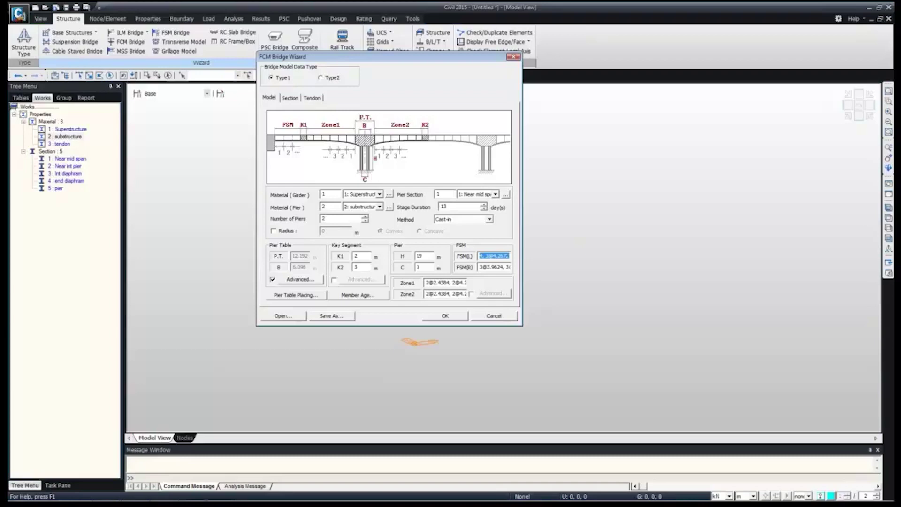
pyautogui.write('2@')
pyautogui.write('1.3')
pyautogui.write('75')
pyautogui.write(',3')
pyautogui.press('BackSpace')
pyautogui.press('BackSpace')
pyautogui.write('3,3')
# Set the FSM(R) segment lengths to 2@.6,1.375,3,4.5.
pyautogui.moveTo(479, 267); pyautogui.dragTo(514, 268)
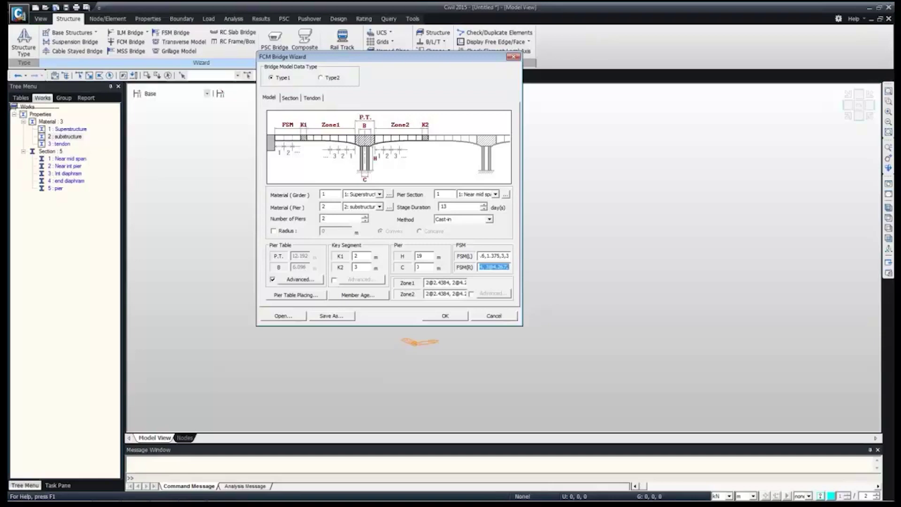
pyautogui.write('2')
pyautogui.write('@.')
pyautogui.write('6,1.375')
pyautogui.write(',3,4')
pyautogui.write(',5')
# Set the segment lengths of both Zone1 and Zone2 to 4@3,5@4.
pyautogui.press('Tab')
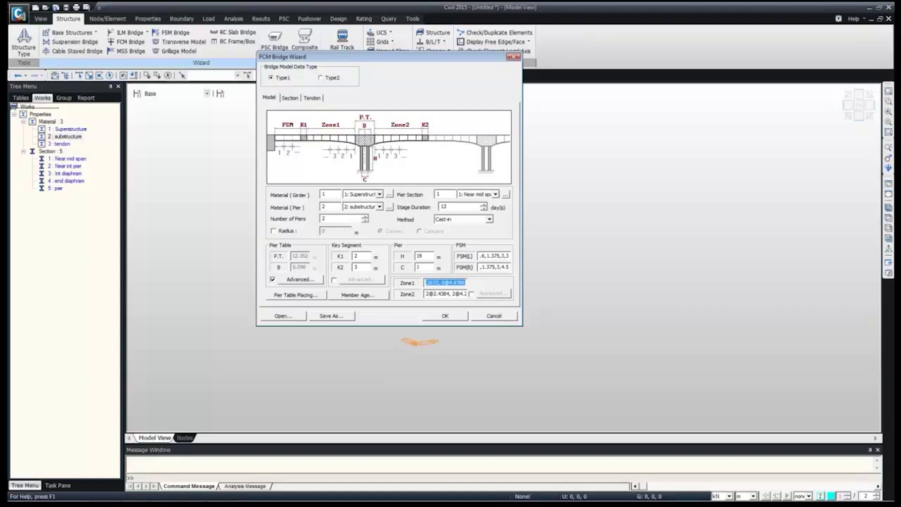
pyautogui.write('4@3, 4@4')
pyautogui.hotkey('ctrl', 'a')
pyautogui.click(434, 294)
pyautogui.hotkey('ctrl', 'a')
pyautogui.write('@4')
pyautogui.hotkey('ctrl', 'a')
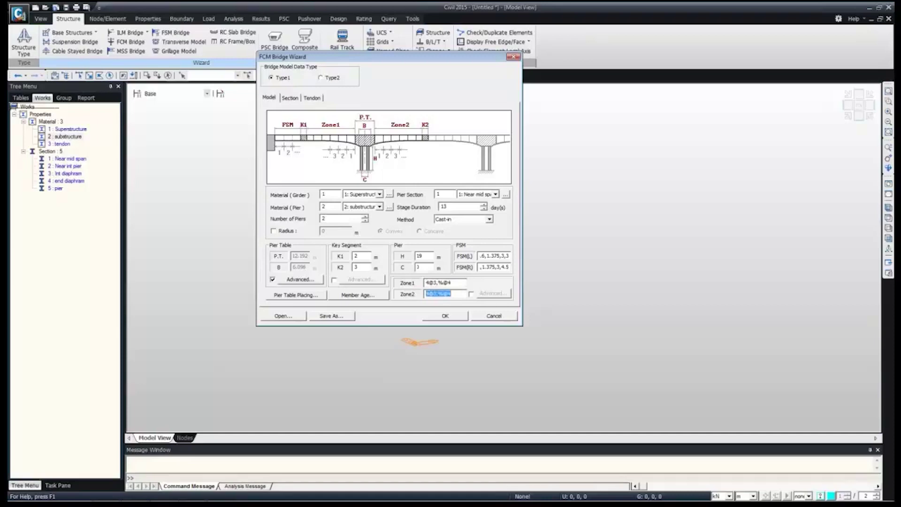
pyautogui.click(432, 293)
pyautogui.press('BackSpace')
pyautogui.write('5.')
pyautogui.write('5')
pyautogui.press('BackSpace')
pyautogui.press('BackSpace')
pyautogui.write('5')
# Give the bridge a curve radius of 182 m with concave curvature.
pyautogui.click(274, 231)
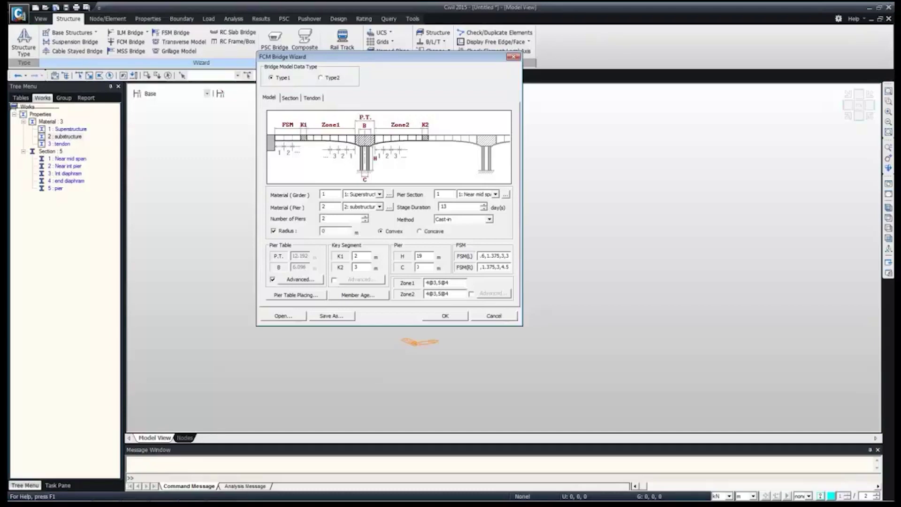
pyautogui.doubleClick(323, 230)
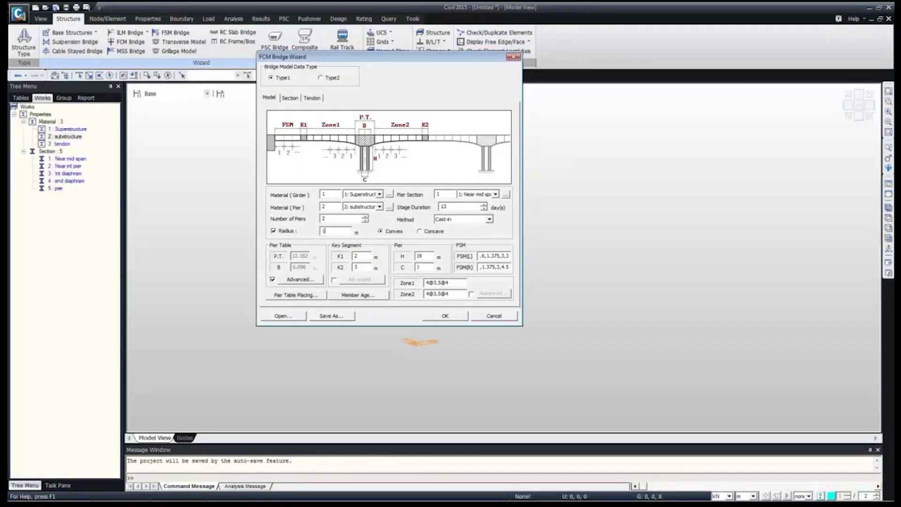
pyautogui.write('82')
pyautogui.doubleClick(326, 231)
pyautogui.click(420, 231)
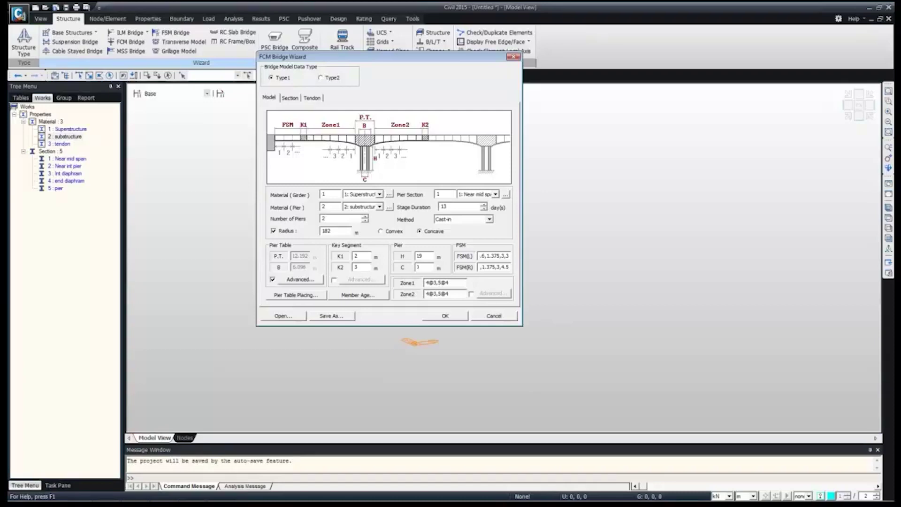
pyautogui.doubleClick(444, 207)
pyautogui.click(450, 207)
pyautogui.moveTo(450, 282); pyautogui.dragTo(424, 282)
pyautogui.moveTo(449, 207); pyautogui.dragTo(439, 207)
# Set the member ages to 3 days for FSM, 3 for key segment, 4 for pier table, and 0 for segment and pier.
pyautogui.click(358, 295)
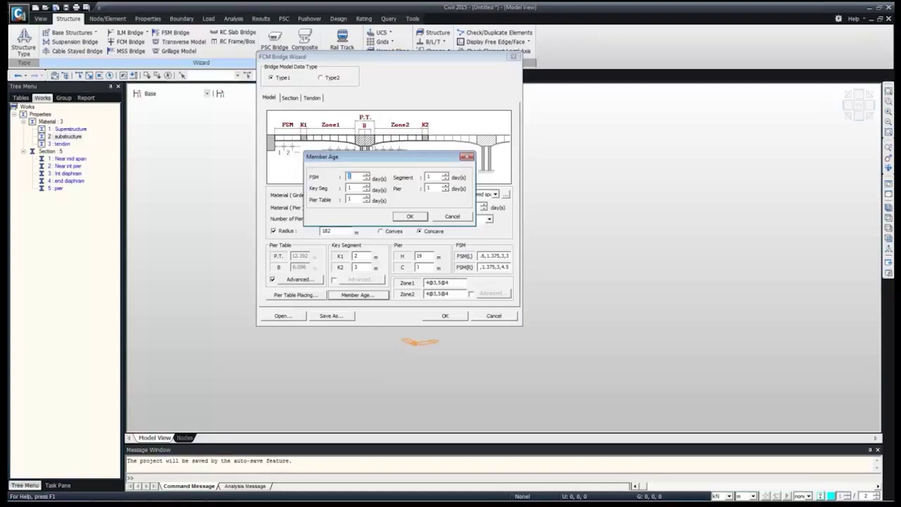
pyautogui.write('3')
pyautogui.press('Tab')
pyautogui.write('3')
pyautogui.press('Tab')
pyautogui.write('4')
pyautogui.press('Tab')
pyautogui.write('0')
pyautogui.press('Tab')
pyautogui.write('0')
pyautogui.press('Tab')
pyautogui.write('0')
pyautogui.press('Tab')
pyautogui.write('0')
pyautogui.press('Return')
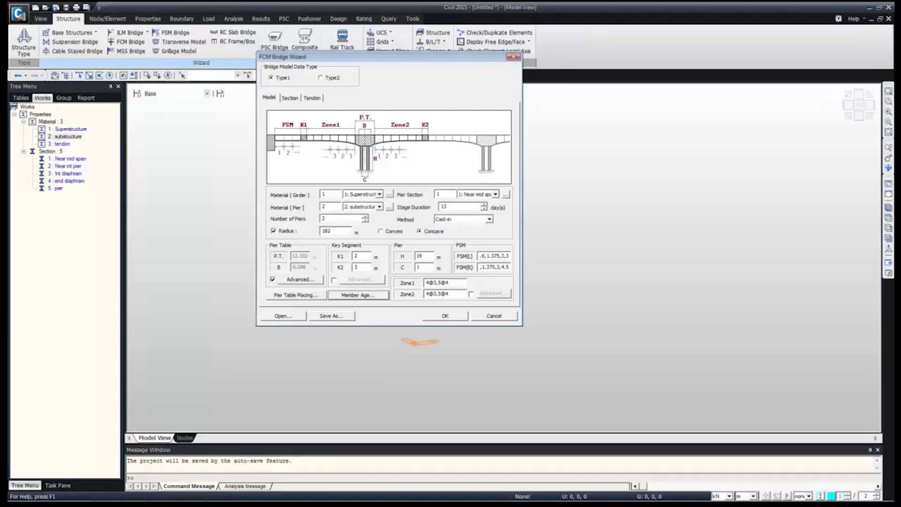
# Look at the wizard's 2 Cell section definition and switch the bridge model data type to Type2.
pyautogui.click(290, 98)
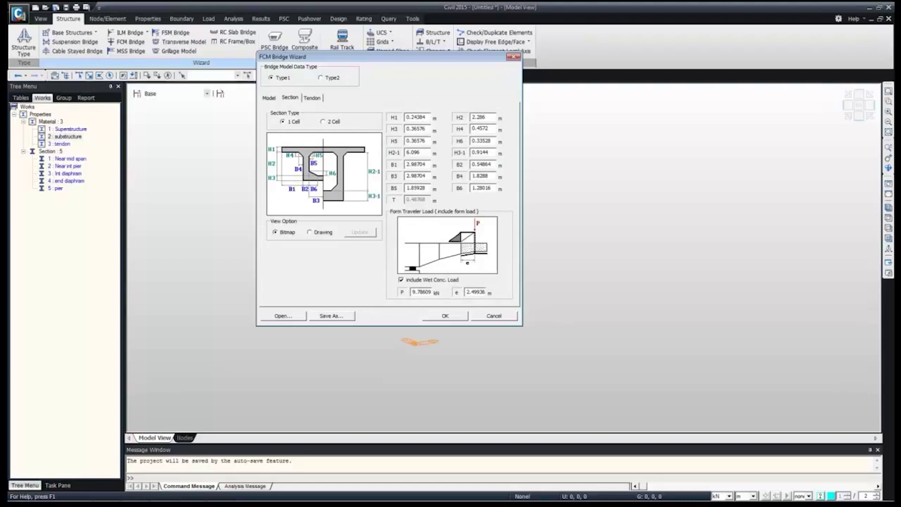
pyautogui.click(323, 121)
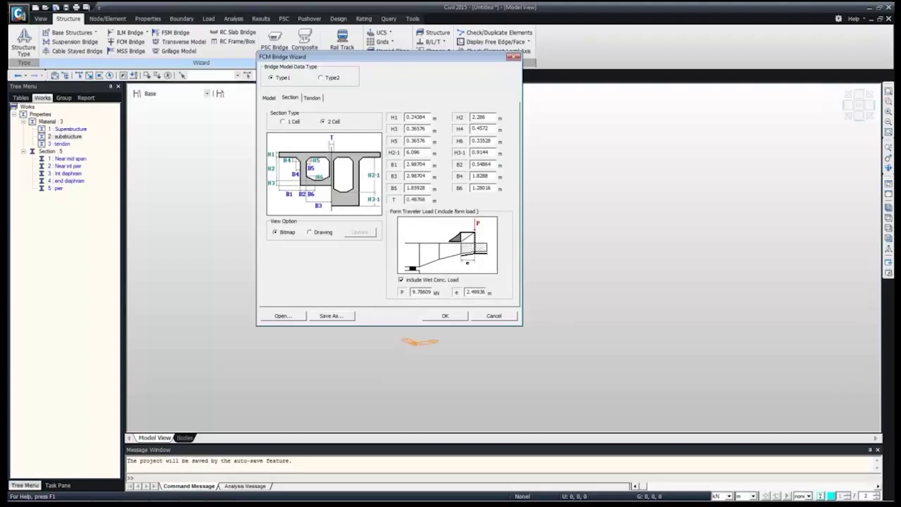
pyautogui.click(321, 78)
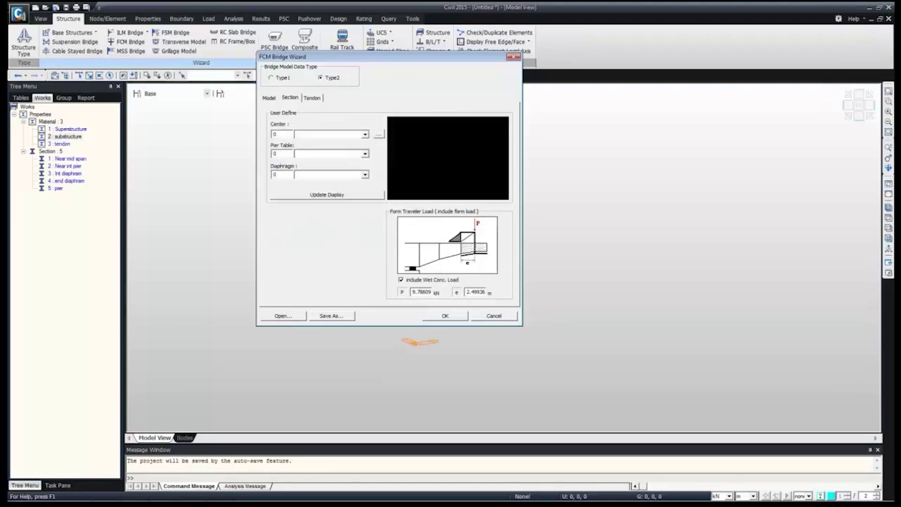
# Assign Near mid span as the center section, Near int pier as pier table and Int diaphram as diaphragm, and update the section display.
pyautogui.click(366, 134)
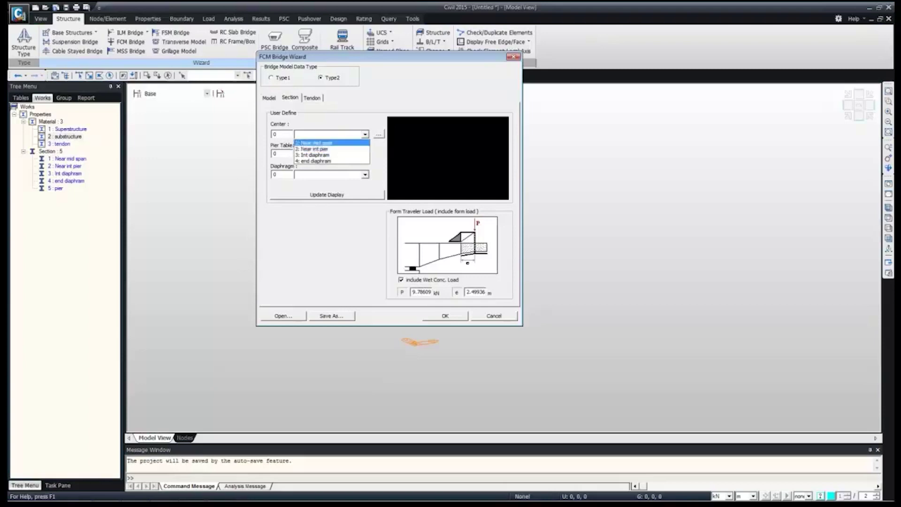
pyautogui.click(314, 143)
pyautogui.click(365, 153)
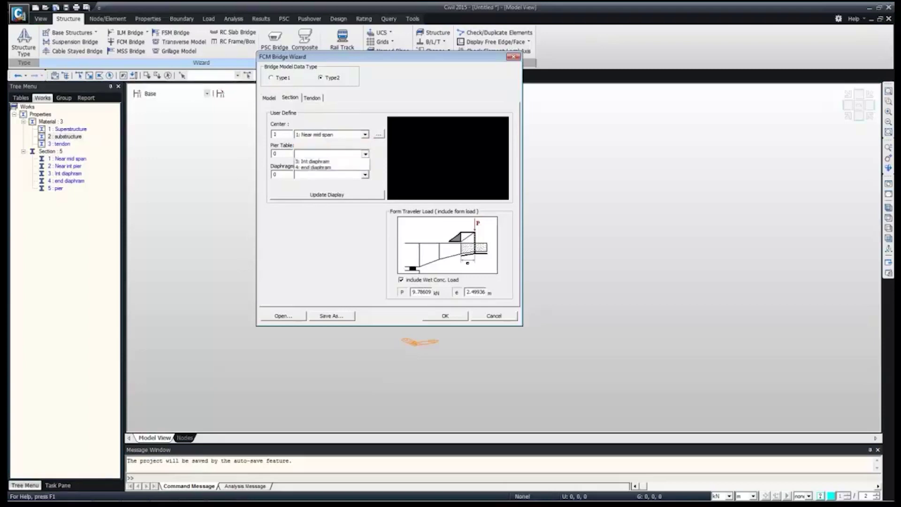
pyautogui.click(331, 168)
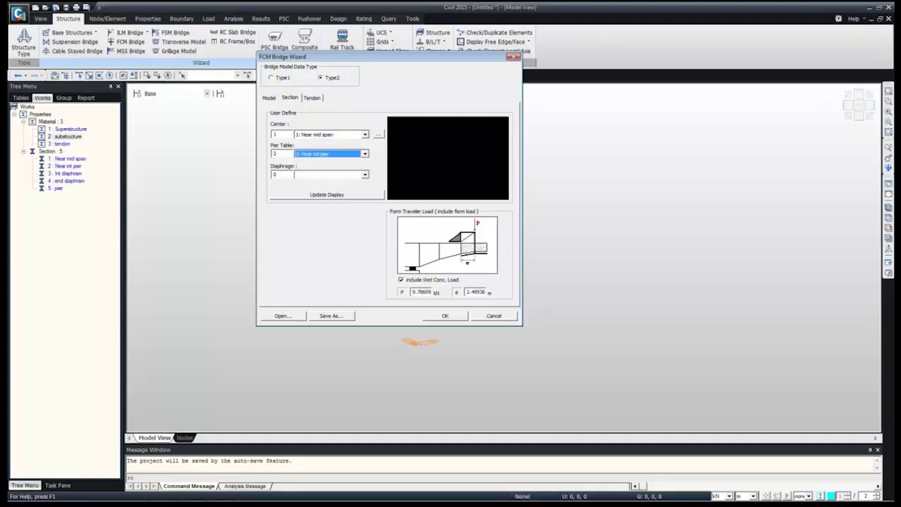
pyautogui.click(366, 175)
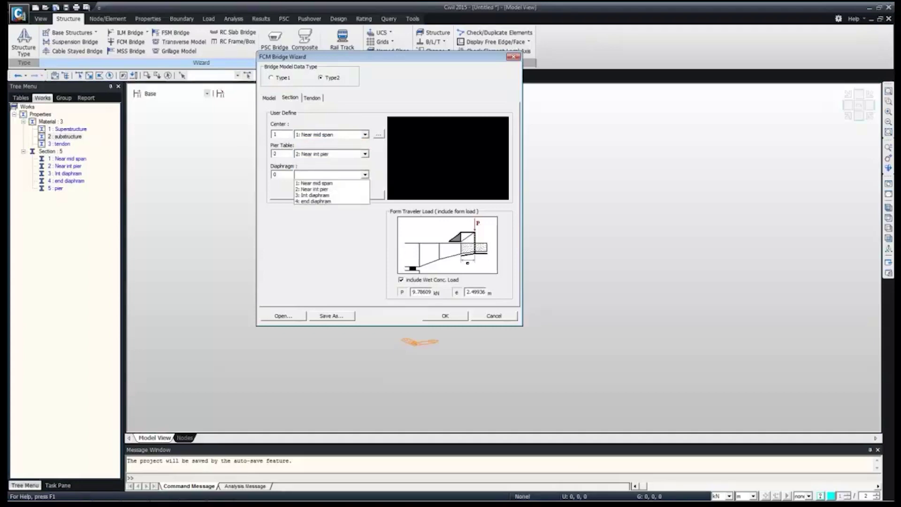
pyautogui.click(331, 194)
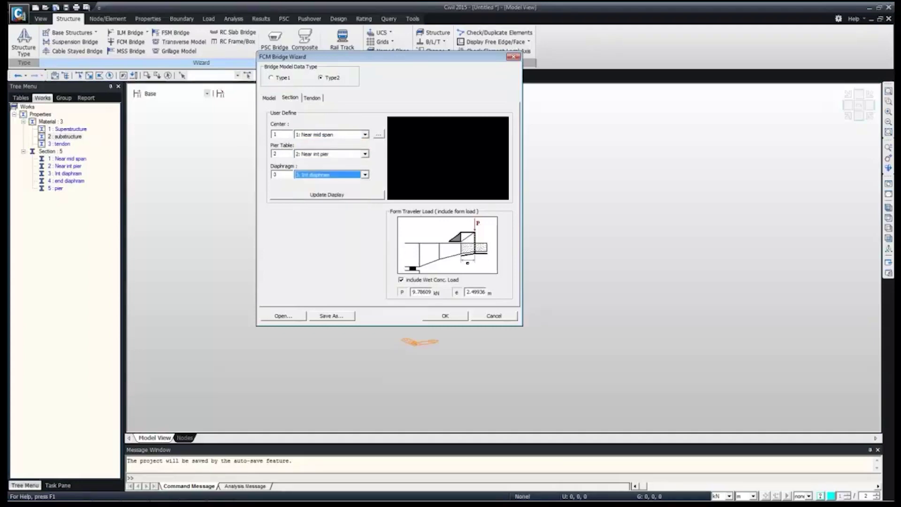
pyautogui.click(331, 194)
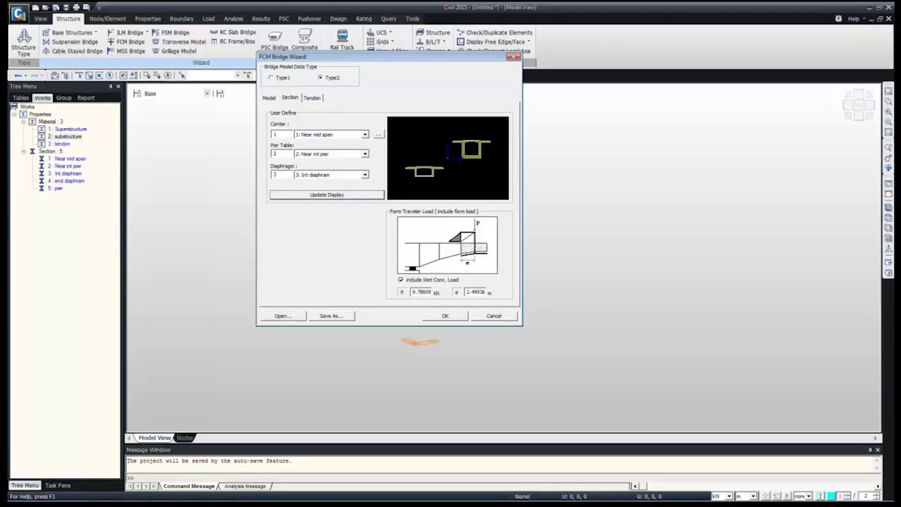
# Set the form traveler load P to 10 kN with an eccentricity e of 2.5 m.
pyautogui.moveTo(432, 292); pyautogui.dragTo(411, 292)
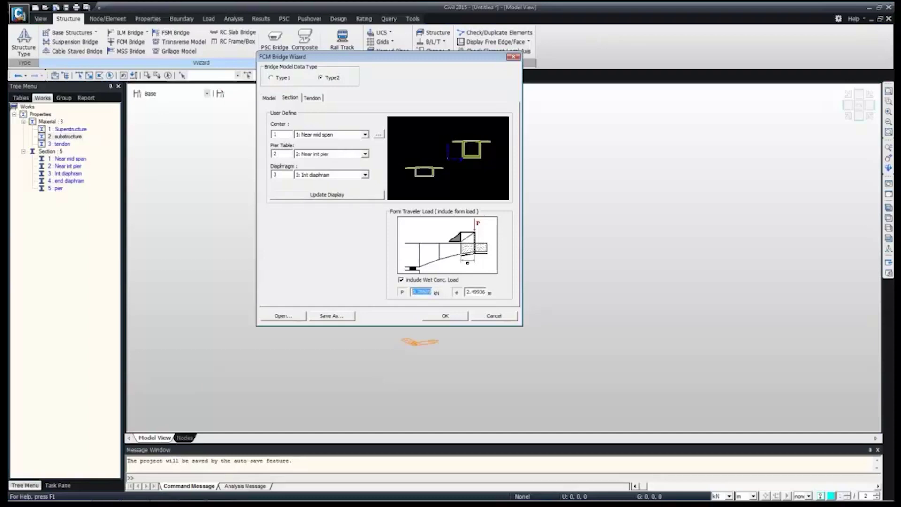
pyautogui.moveTo(465, 292); pyautogui.dragTo(485, 292)
pyautogui.doubleClick(422, 292)
pyautogui.write('1006')
pyautogui.press('Tab')
pyautogui.write('2.5')
# Exclude tendons and prestress from the bridge wizard data and try to generate the bridge model.
pyautogui.click(312, 98)
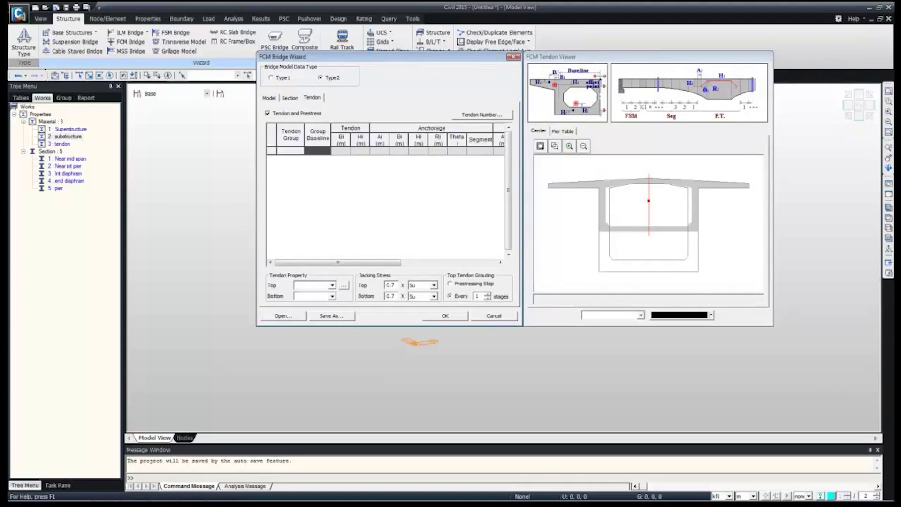
pyautogui.click(267, 114)
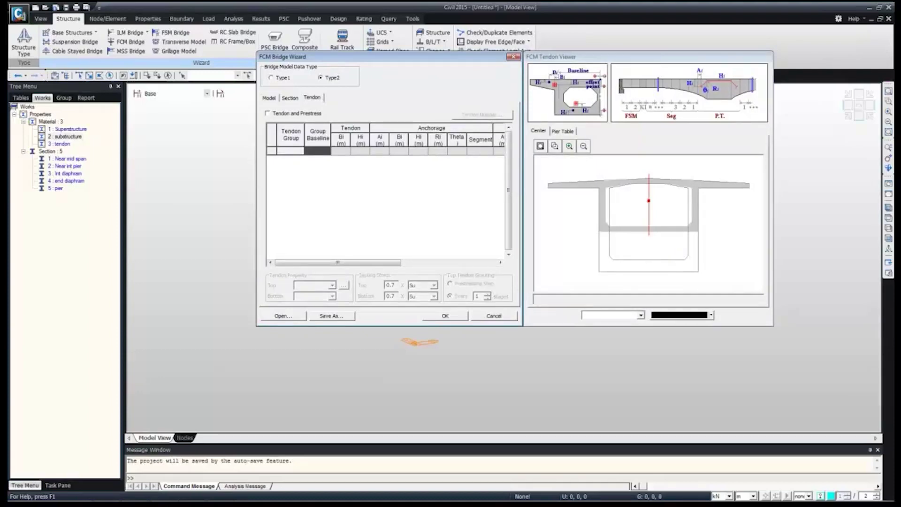
pyautogui.click(290, 98)
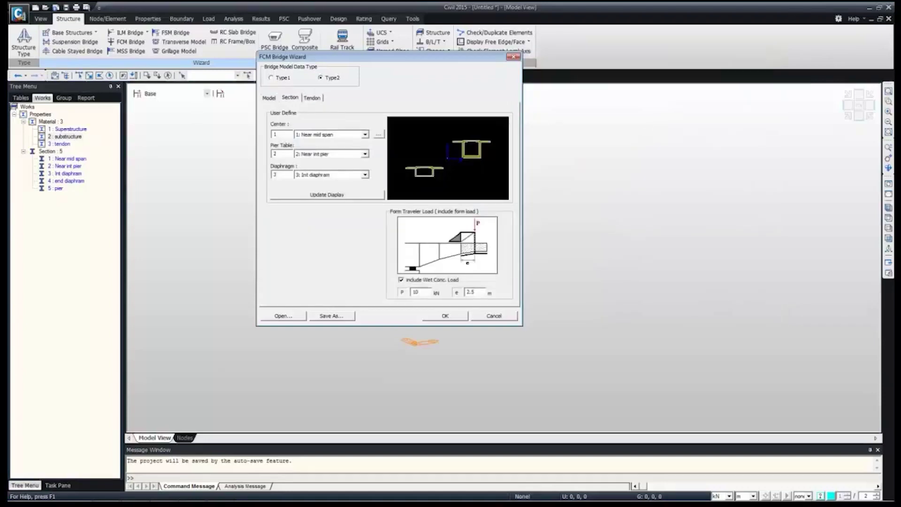
pyautogui.press('Return')
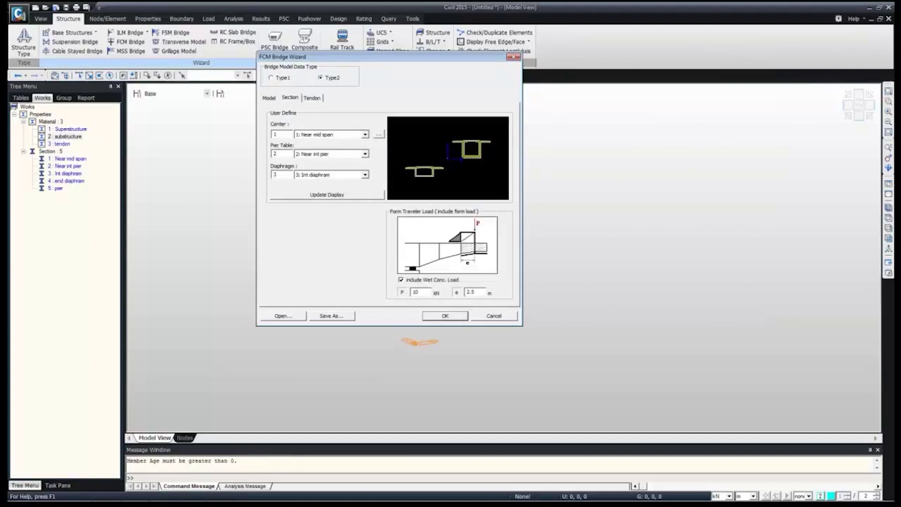
# Re-enter the member ages, starting with 1 day for FSM, and try to generate the bridge model again.
pyautogui.click(269, 98)
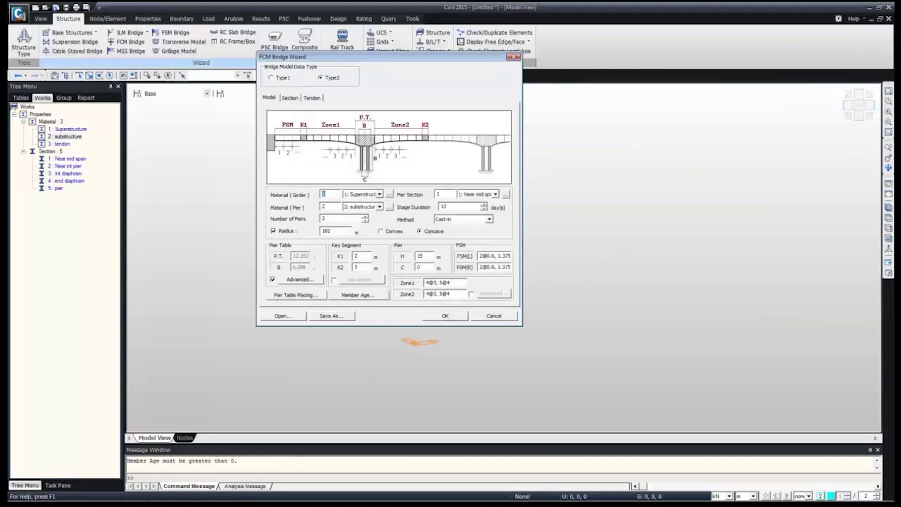
pyautogui.click(358, 294)
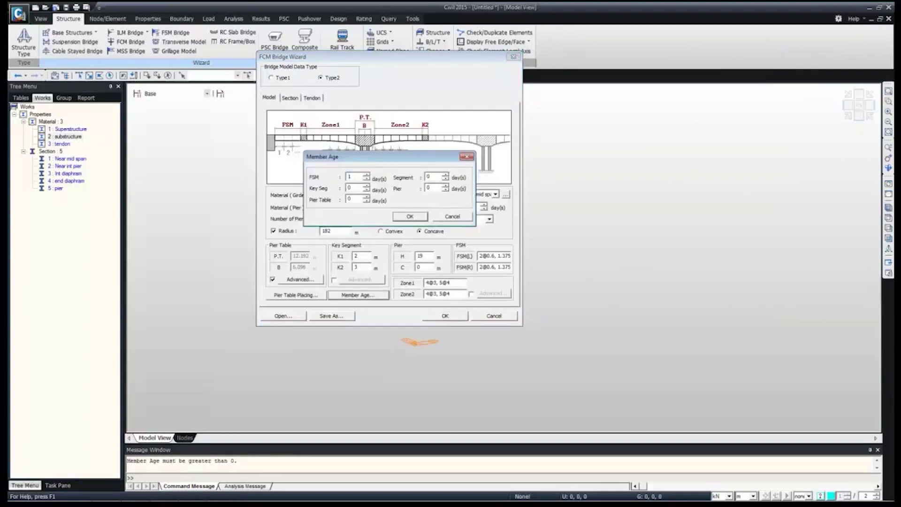
pyautogui.press('Return')
pyautogui.click(445, 316)
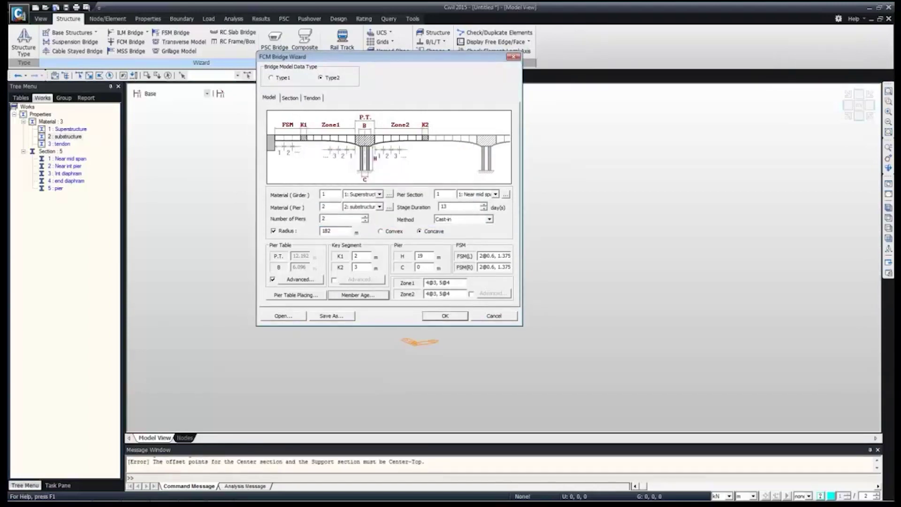
# Change the offset of the Near mid span section to Center-Top.
pyautogui.click(290, 98)
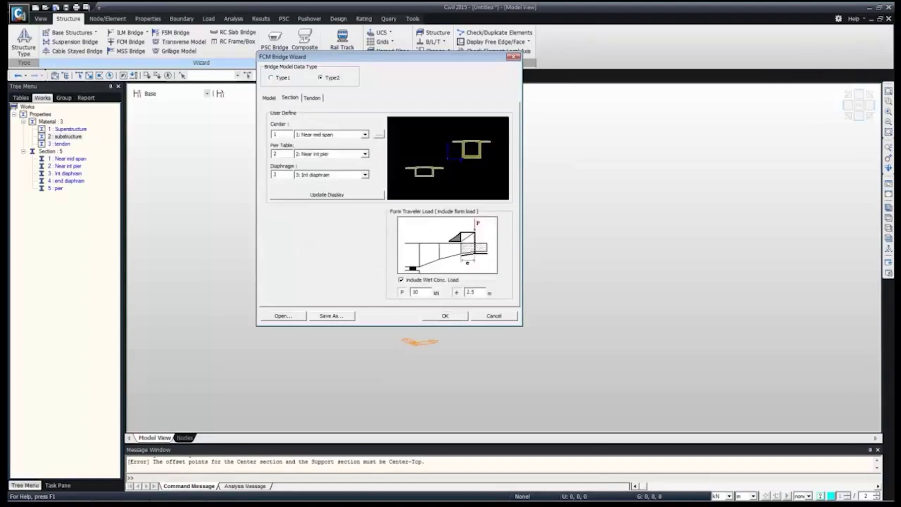
pyautogui.click(378, 135)
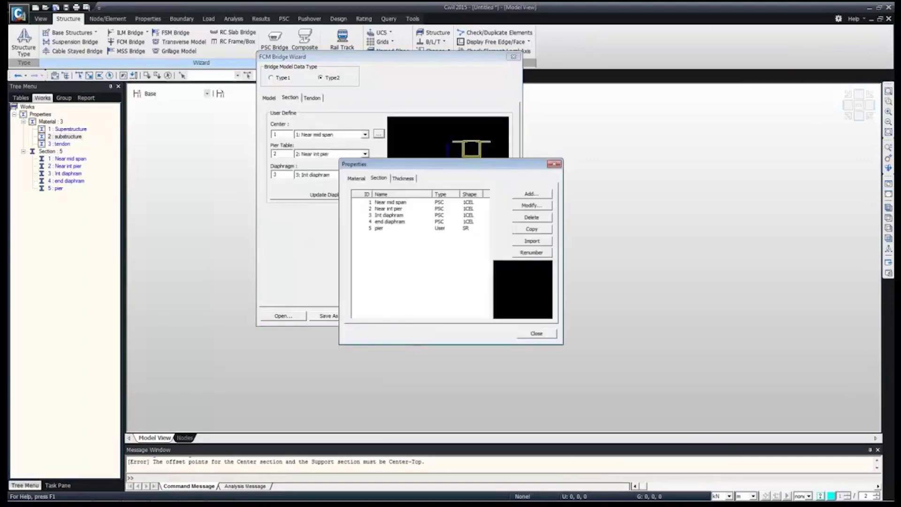
pyautogui.doubleClick(391, 203)
pyautogui.moveTo(413, 197); pyautogui.dragTo(444, 77)
pyautogui.moveTo(643, 197); pyautogui.dragTo(766, 71)
pyautogui.moveTo(474, 77); pyautogui.dragTo(549, 72)
pyautogui.click(490, 337)
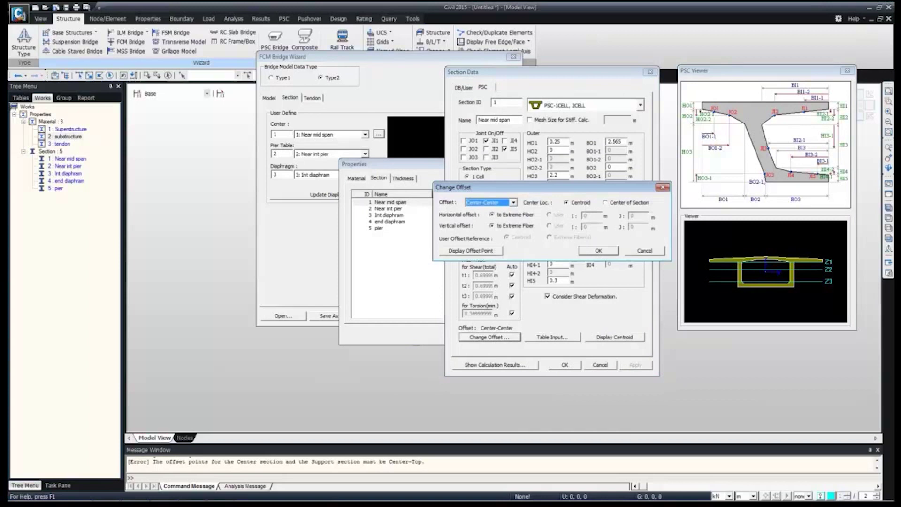
pyautogui.click(513, 203)
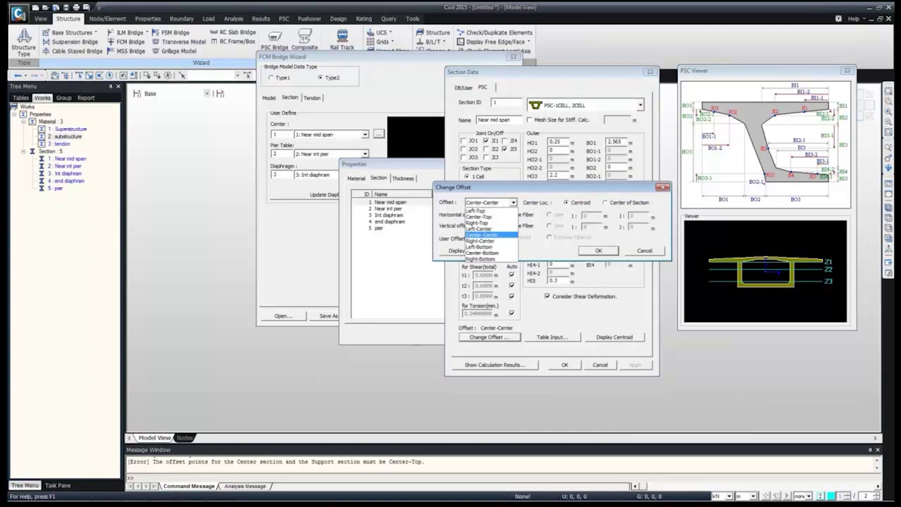
pyautogui.click(484, 217)
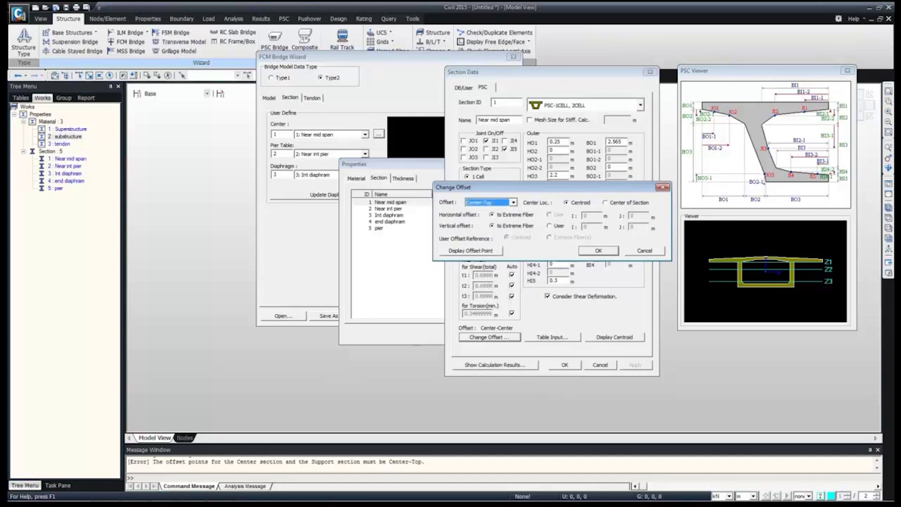
pyautogui.press('Return')
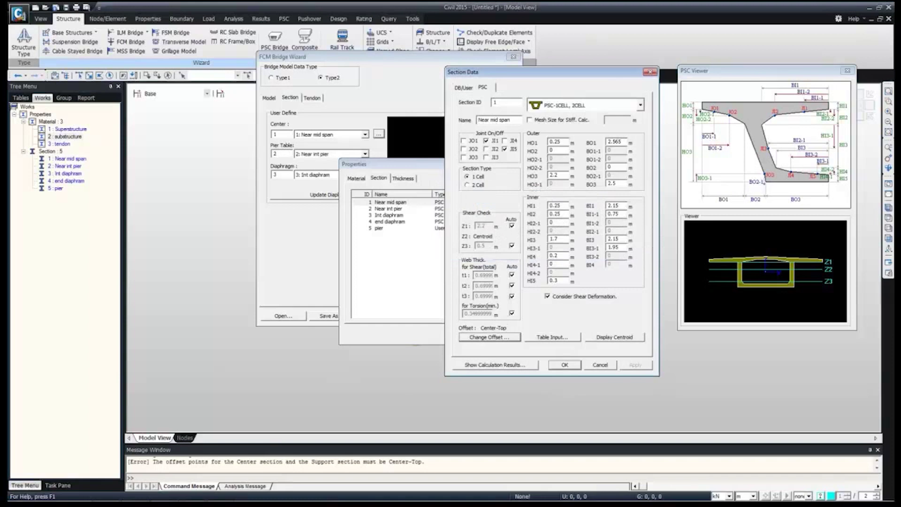
pyautogui.press('Return')
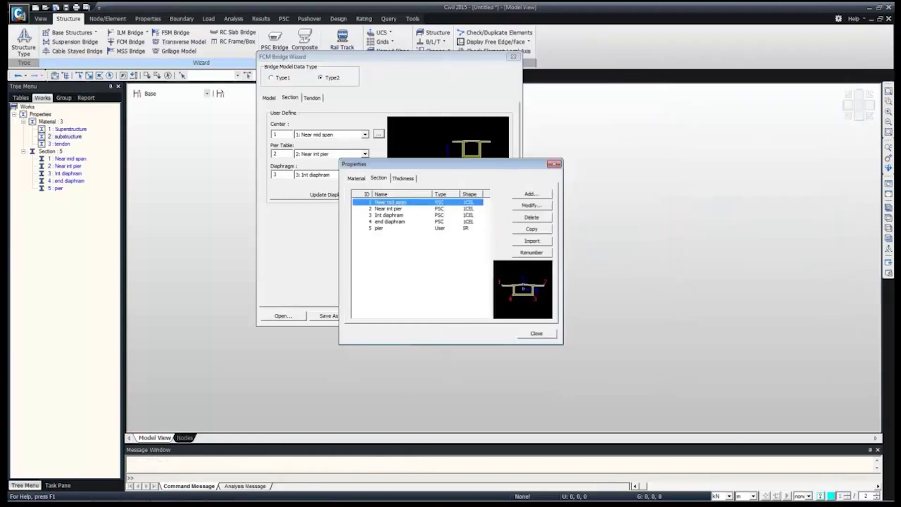
# Change the offset of the Near int pier section to Center-Top.
pyautogui.click(389, 209)
pyautogui.click(532, 206)
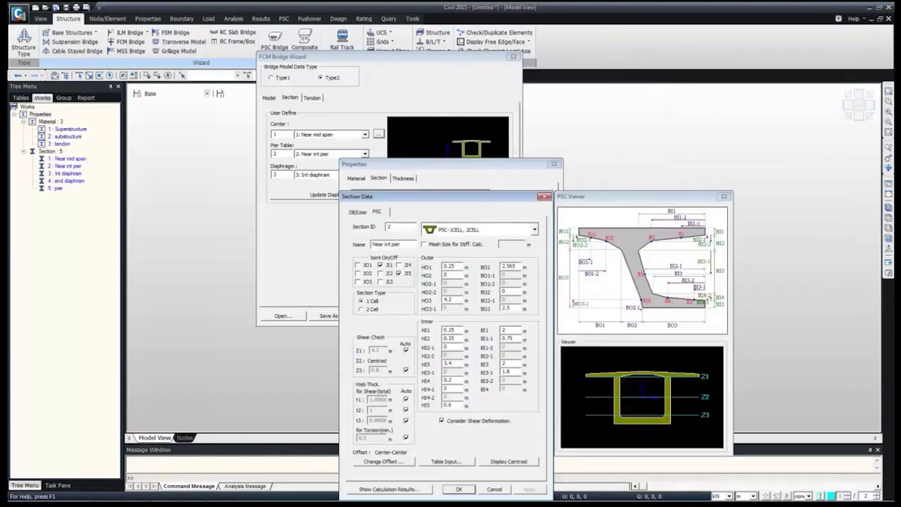
pyautogui.click(384, 462)
pyautogui.click(408, 327)
pyautogui.click(383, 341)
pyautogui.click(492, 375)
pyautogui.click(459, 489)
# Change the offset of the Int diaphram section to Center-Top.
pyautogui.click(390, 215)
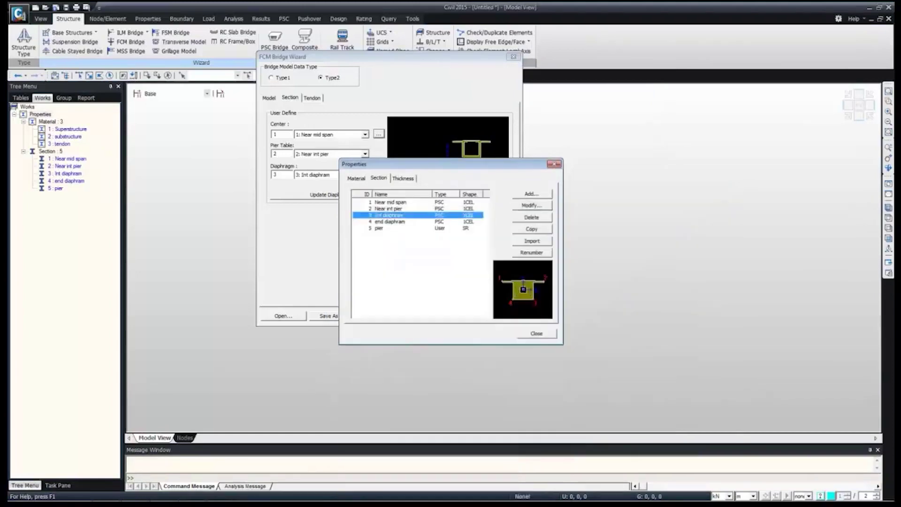
pyautogui.click(532, 205)
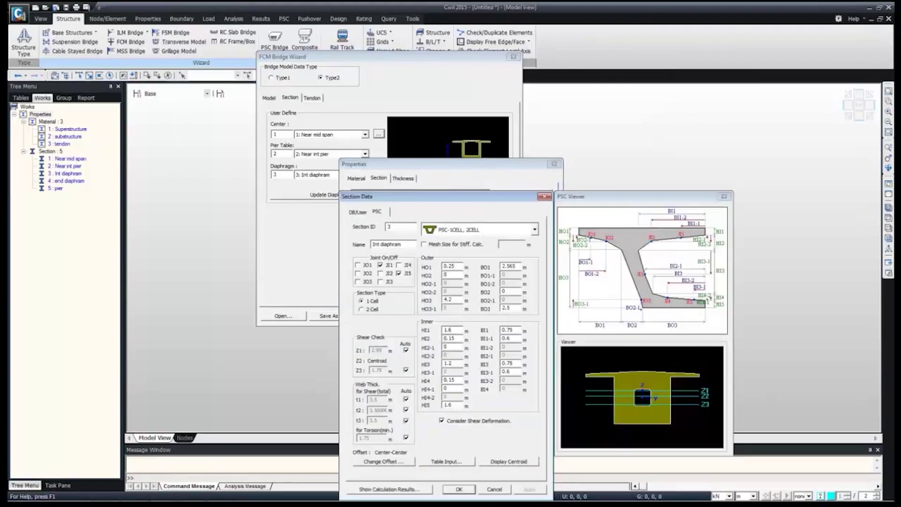
pyautogui.click(384, 462)
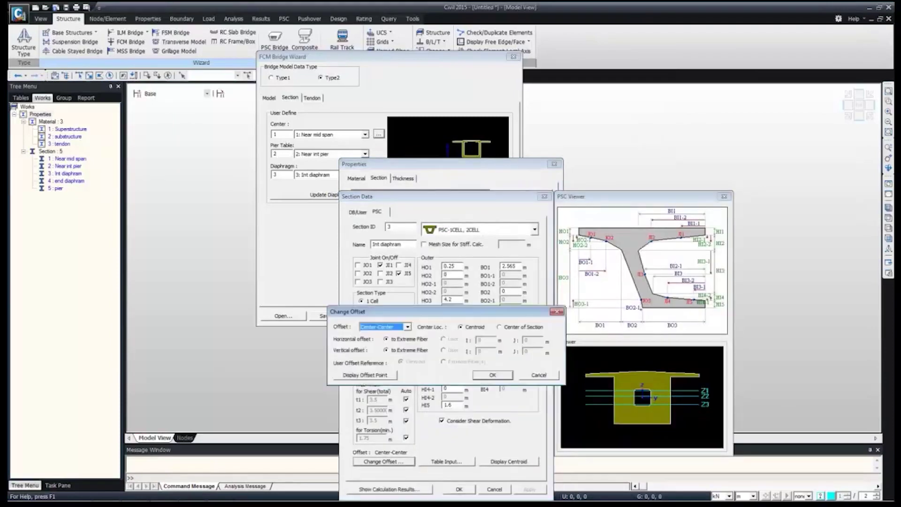
pyautogui.click(407, 326)
pyautogui.click(381, 340)
pyautogui.click(493, 375)
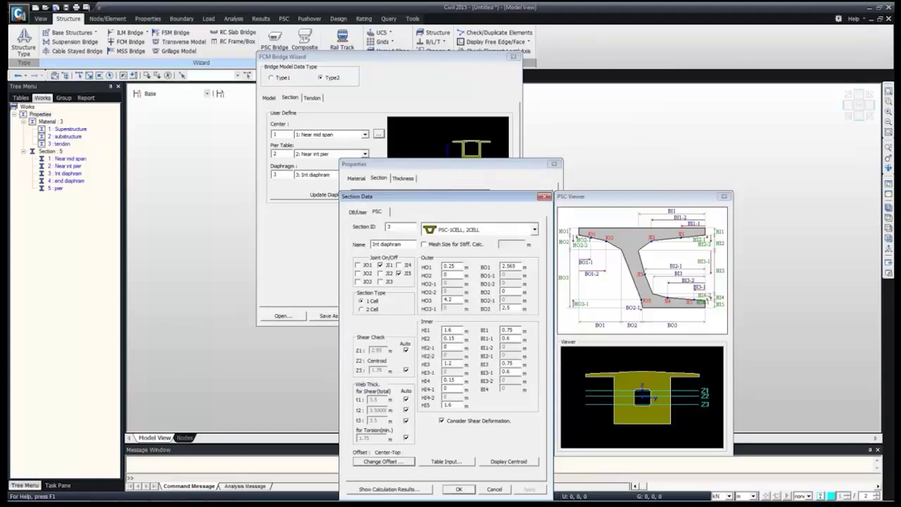
pyautogui.click(459, 489)
# Choose the Center-Top offset for the end diaphram section and display its offset point.
pyautogui.click(379, 228)
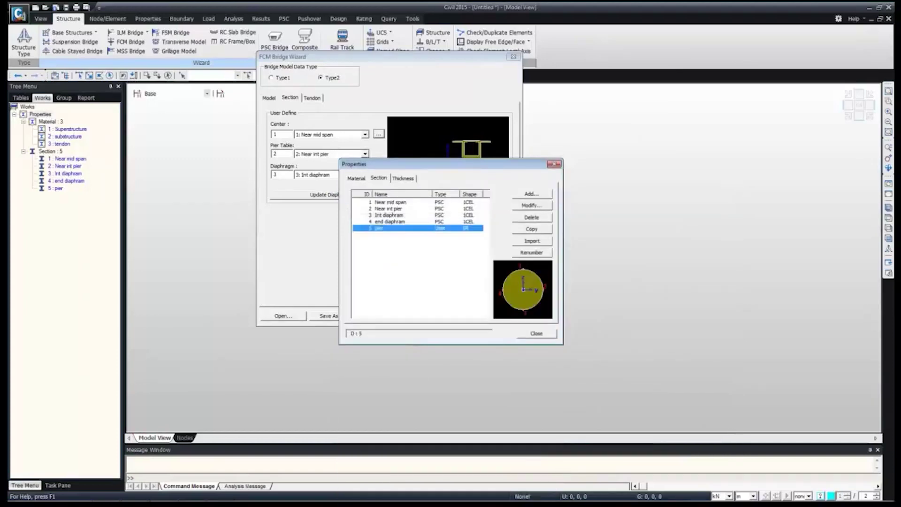
pyautogui.click(390, 221)
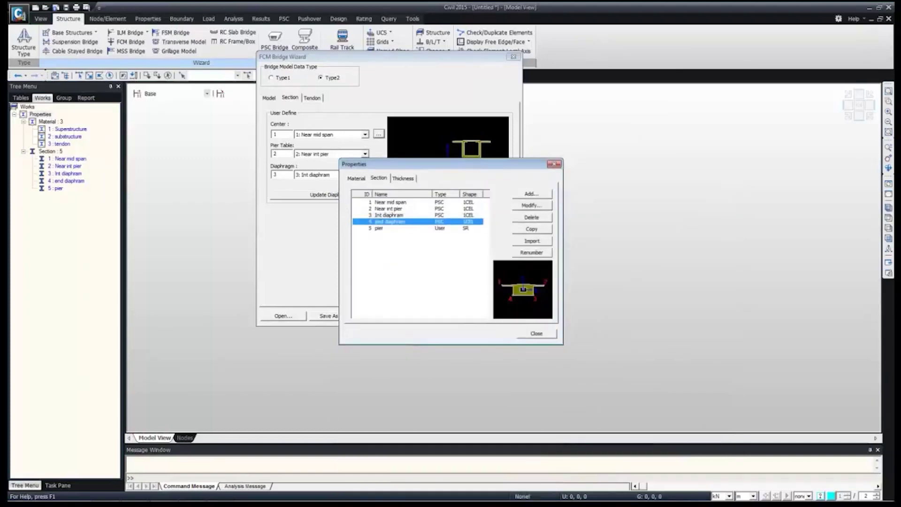
pyautogui.click(532, 206)
pyautogui.click(384, 462)
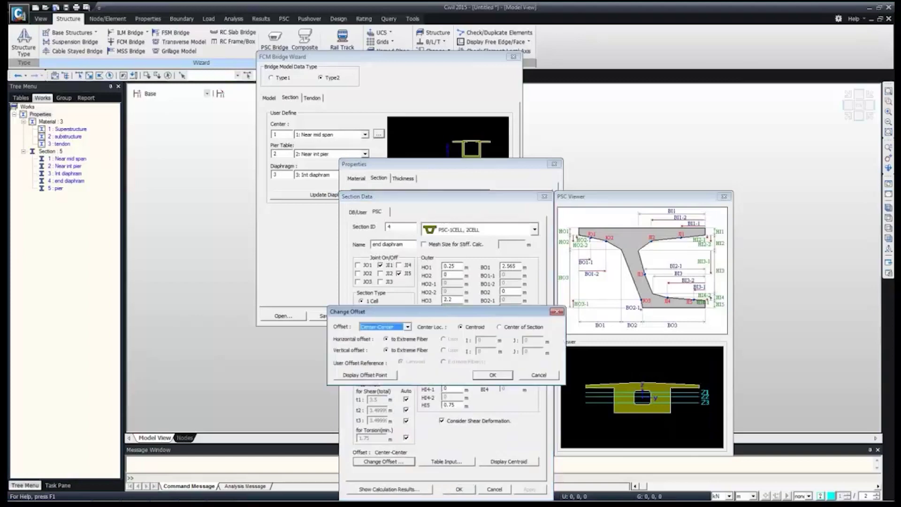
pyautogui.click(408, 327)
pyautogui.click(375, 342)
pyautogui.click(365, 375)
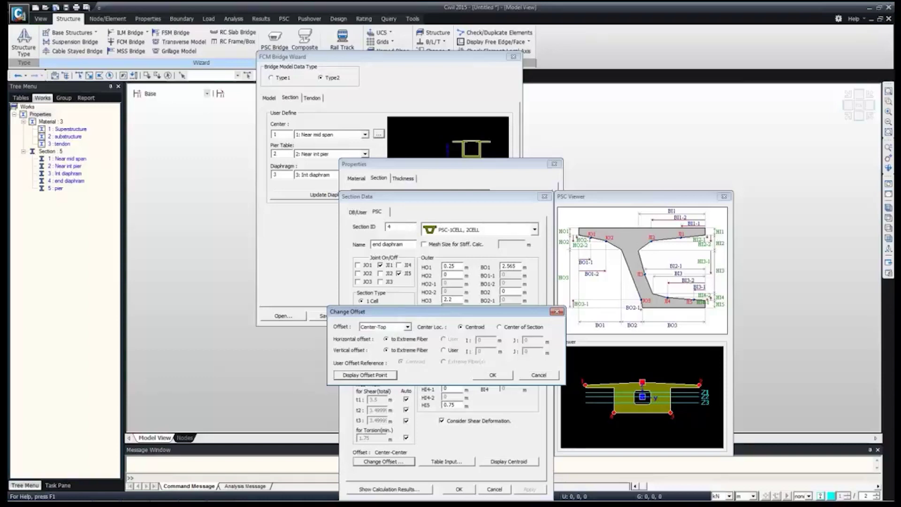
# Switch the end diaphram section's offset to Center-Center and display the offset point for comparison.
pyautogui.click(407, 327)
pyautogui.click(379, 358)
pyautogui.click(366, 375)
# Return the end diaphram section's offset to Center-Top, display the offset point and save the section.
pyautogui.click(408, 327)
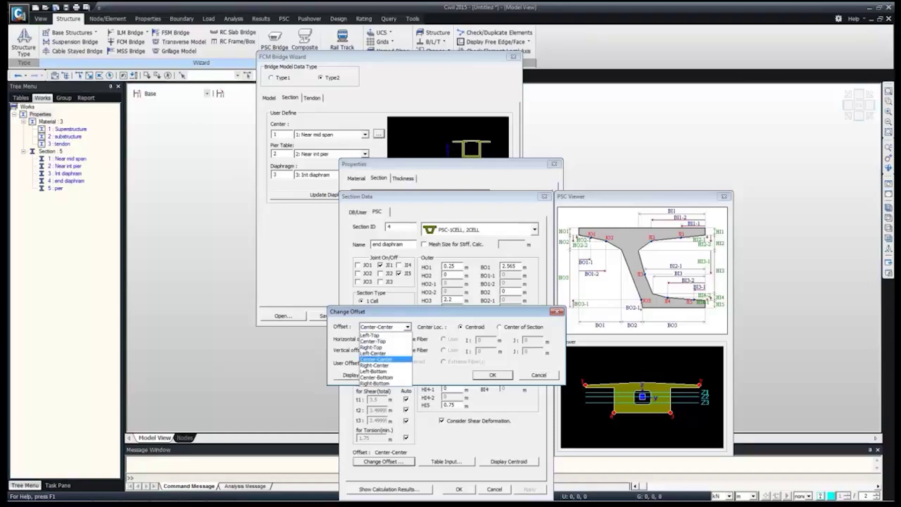
pyautogui.click(373, 342)
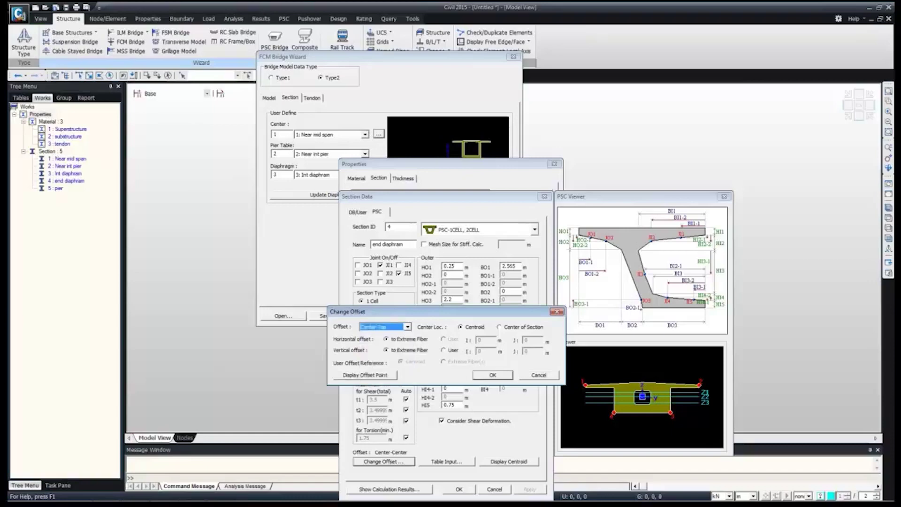
pyautogui.click(365, 375)
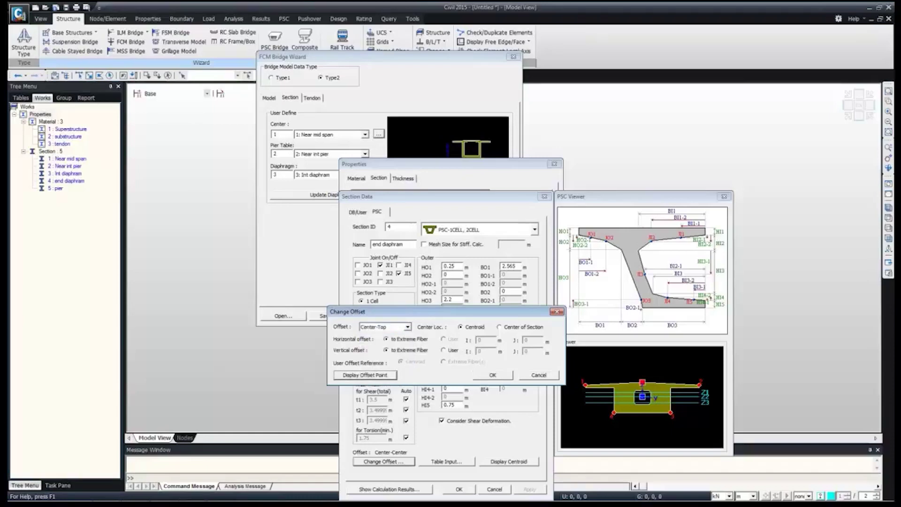
pyautogui.click(493, 375)
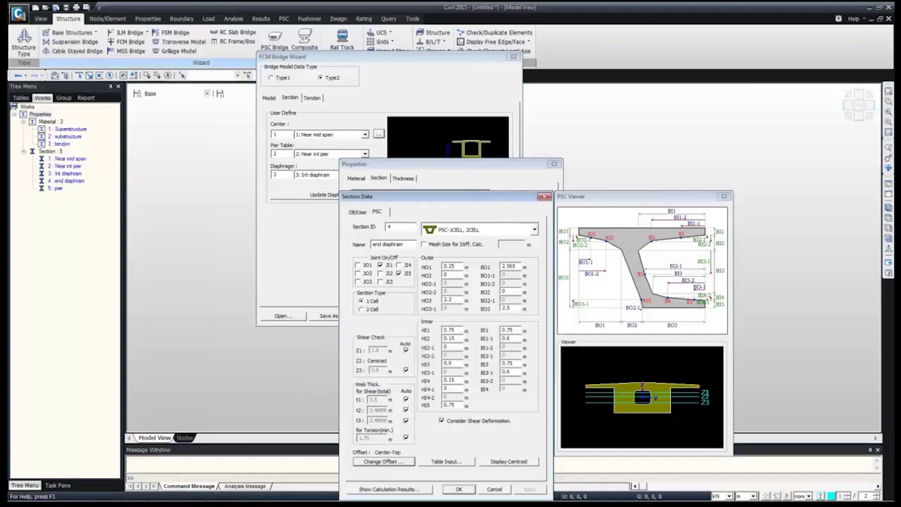
pyautogui.click(460, 489)
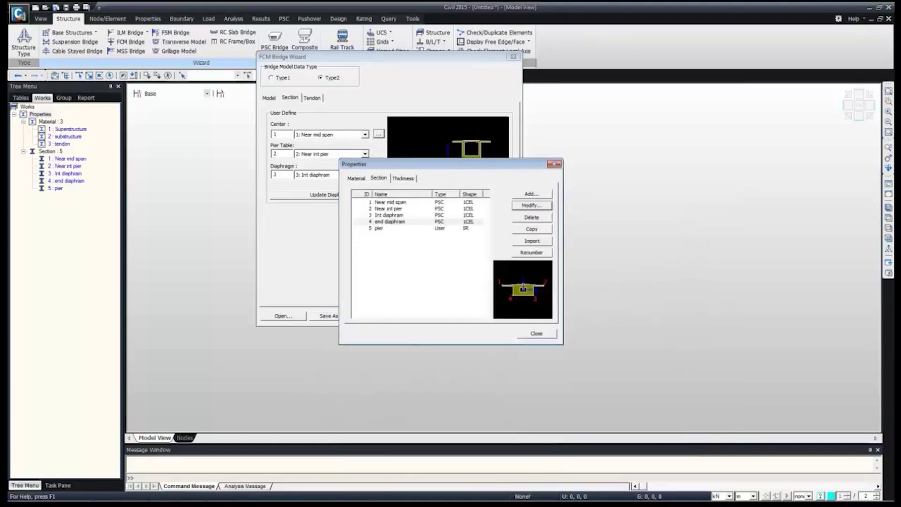
# Generate the bridge model from the FCM Bridge wizard, and undo the generation.
pyautogui.click(536, 333)
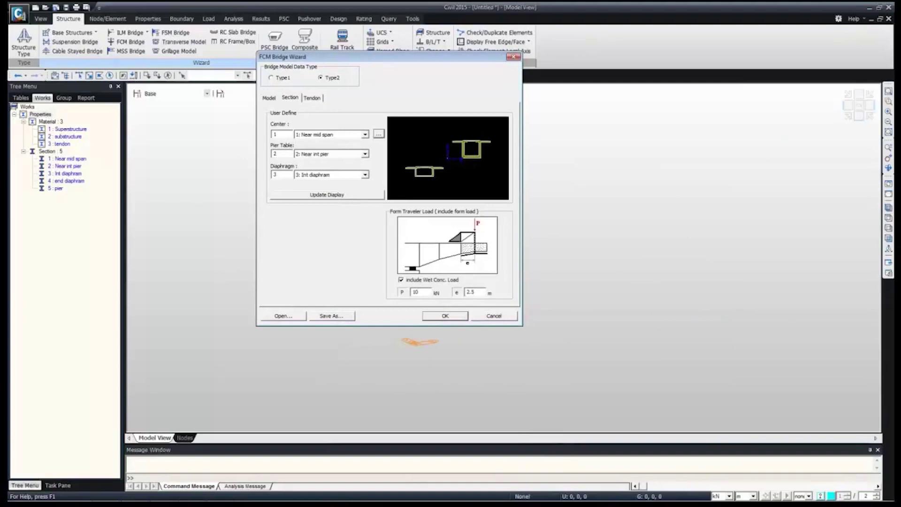
pyautogui.click(445, 316)
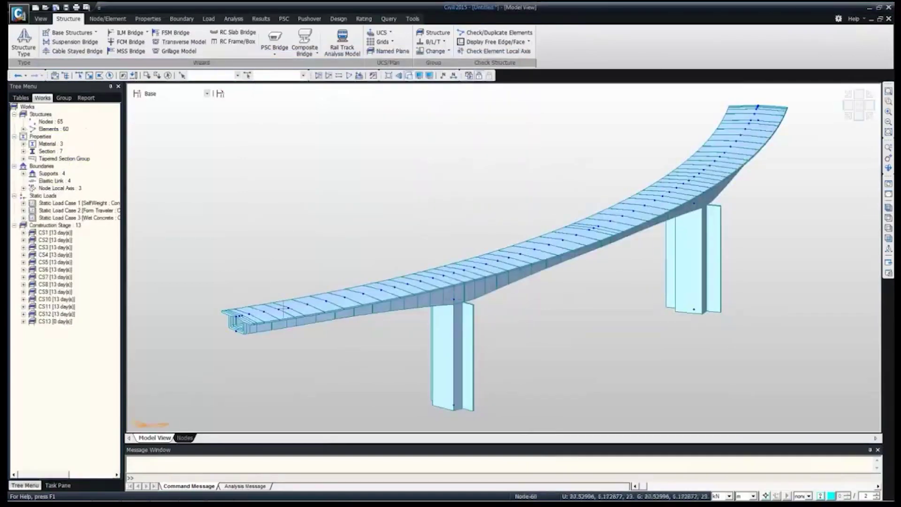
pyautogui.click(18, 75)
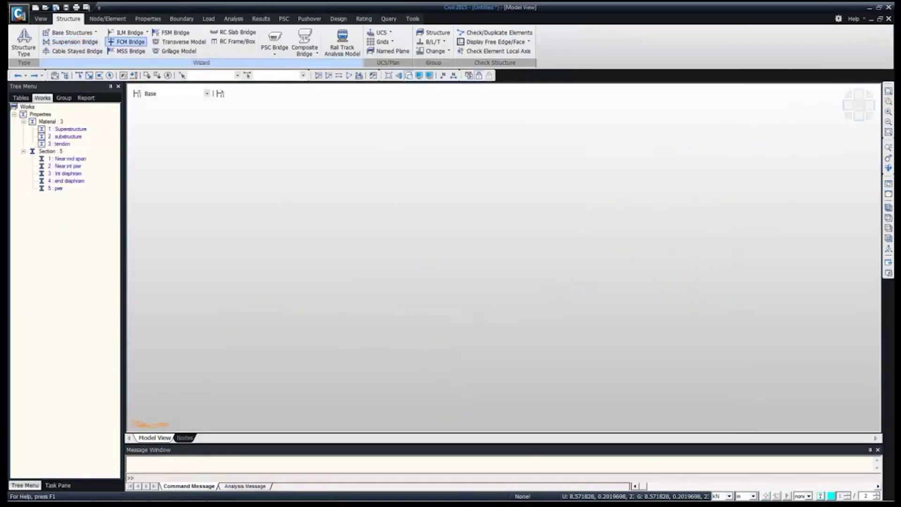
# Set the pier section to 5: pier in the FCM Bridge wizard and generate the bridge model.
pyautogui.click(127, 42)
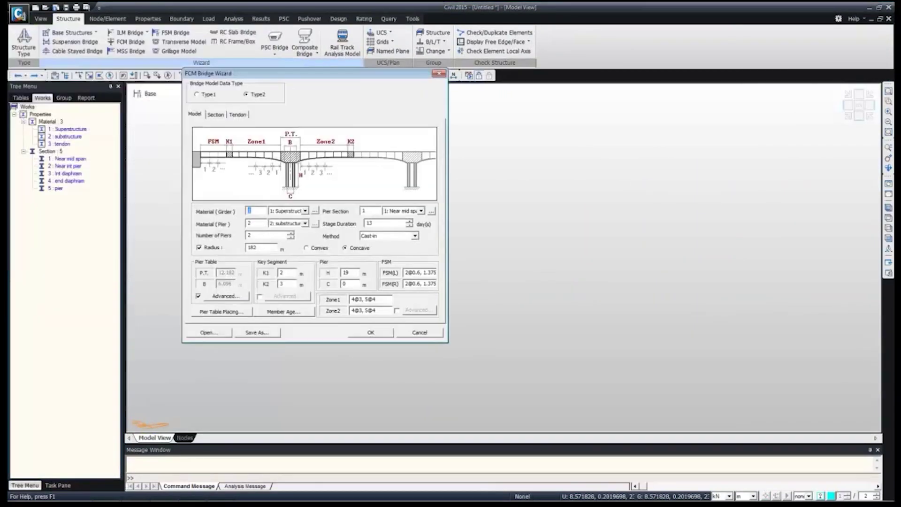
pyautogui.click(421, 212)
pyautogui.click(399, 244)
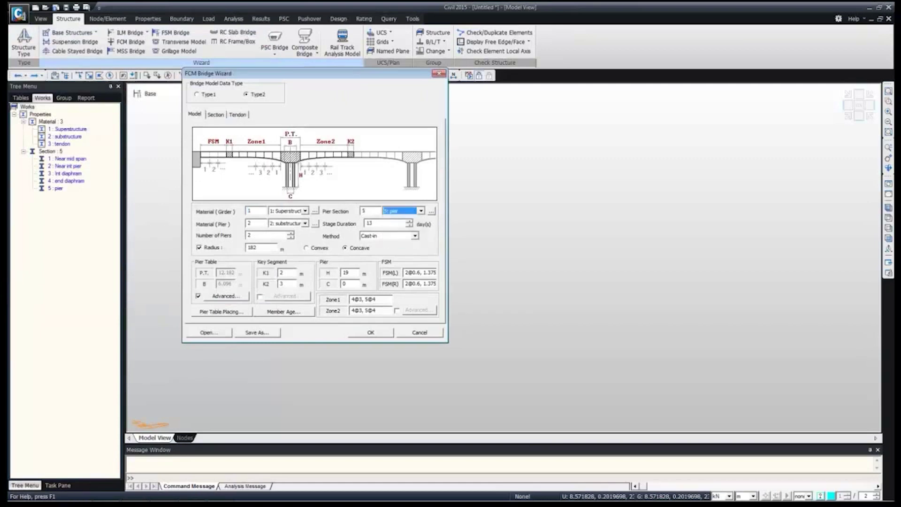
pyautogui.click(216, 114)
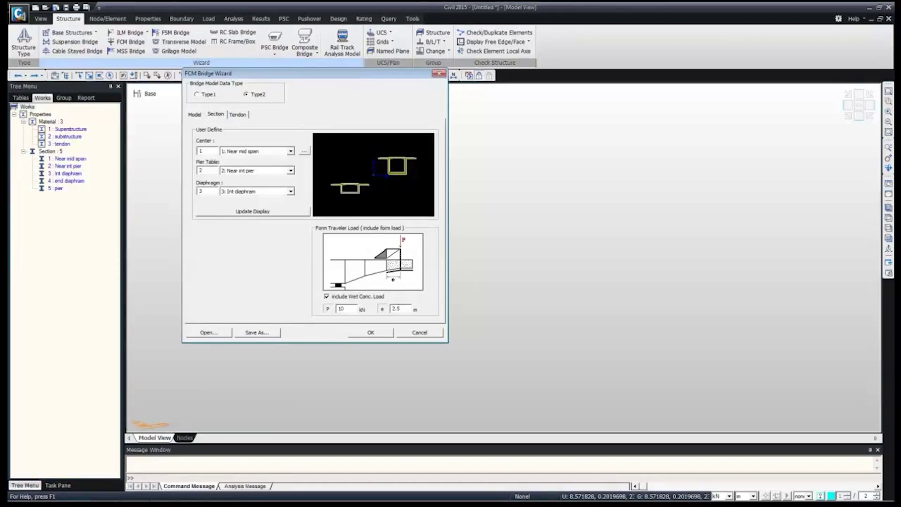
pyautogui.click(370, 332)
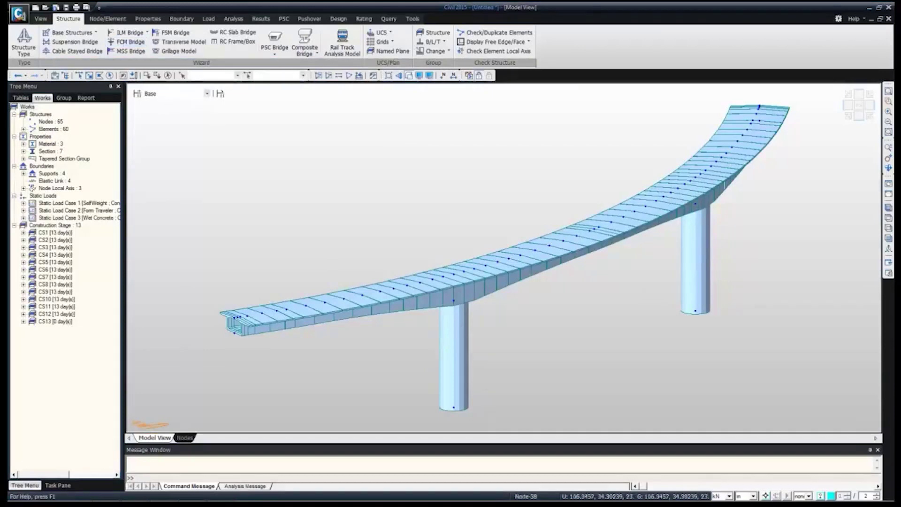
# Review the model's supports, elastic links, node local axes, materials and sections, and inspect the bridge in front, top and isometric views.
pyautogui.doubleClick(51, 173)
pyautogui.click(54, 196)
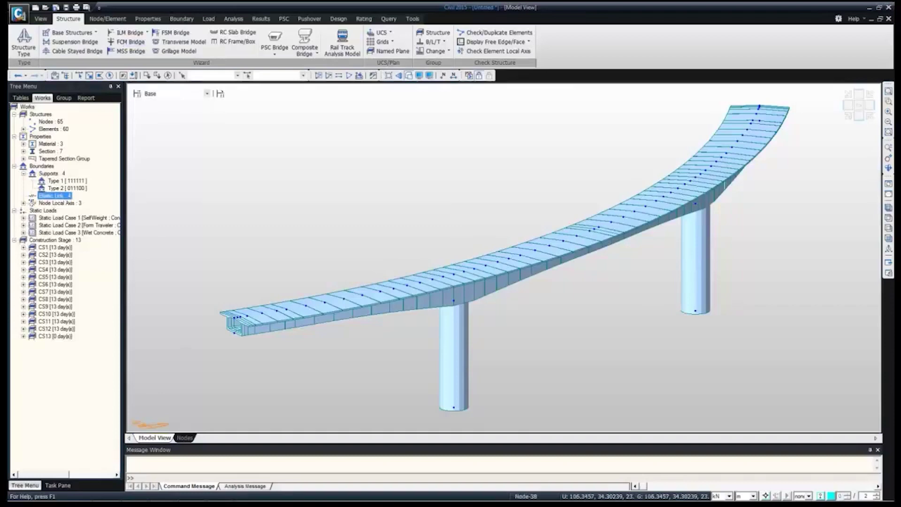
pyautogui.click(60, 204)
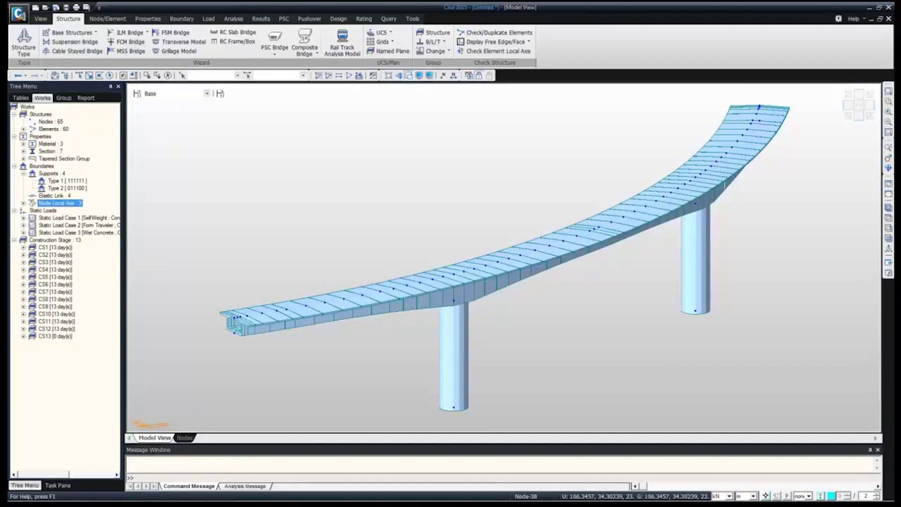
pyautogui.doubleClick(51, 144)
pyautogui.doubleClick(51, 173)
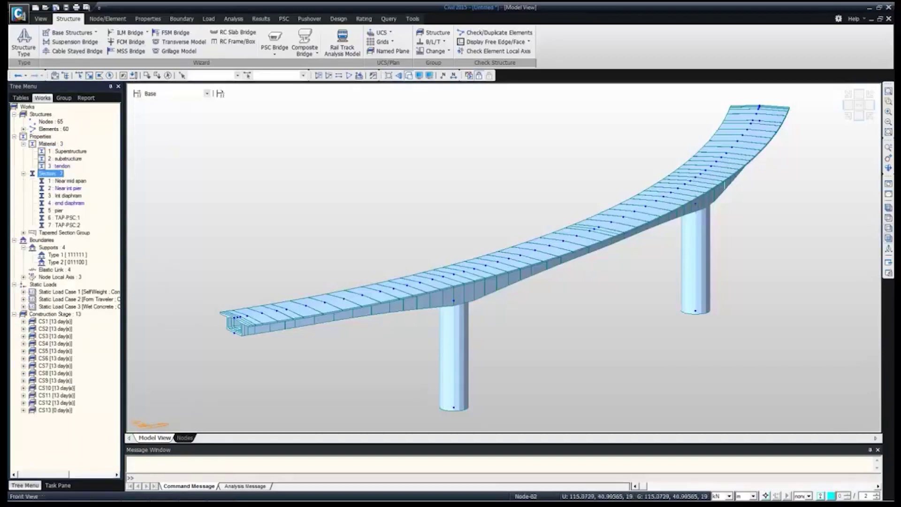
pyautogui.click(889, 238)
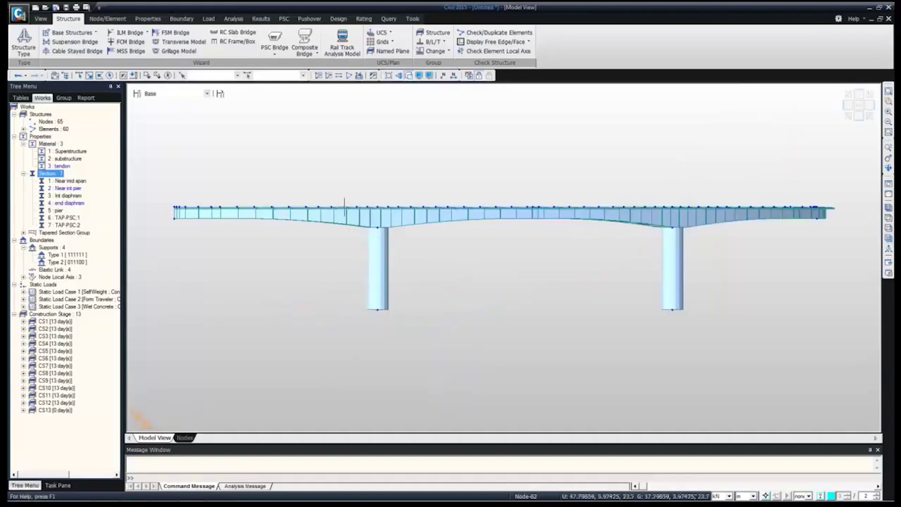
pyautogui.click(889, 207)
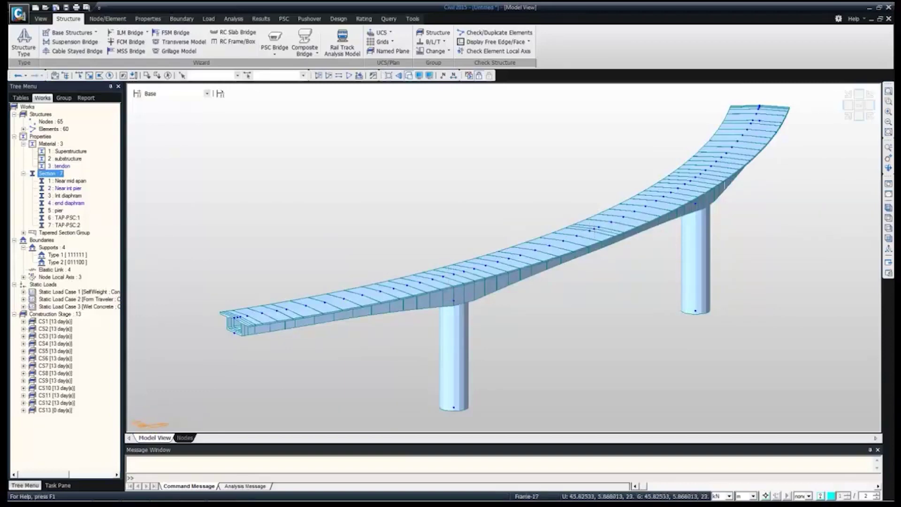
pyautogui.click(888, 217)
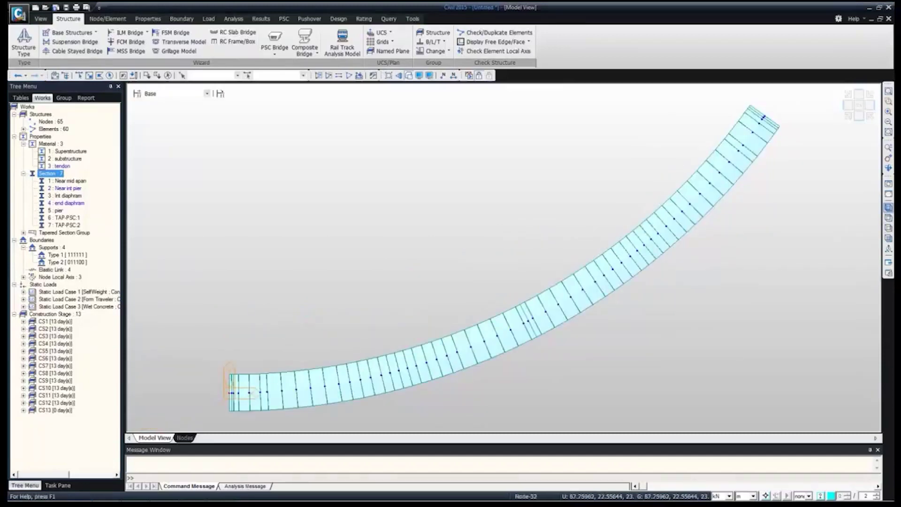
pyautogui.click(889, 207)
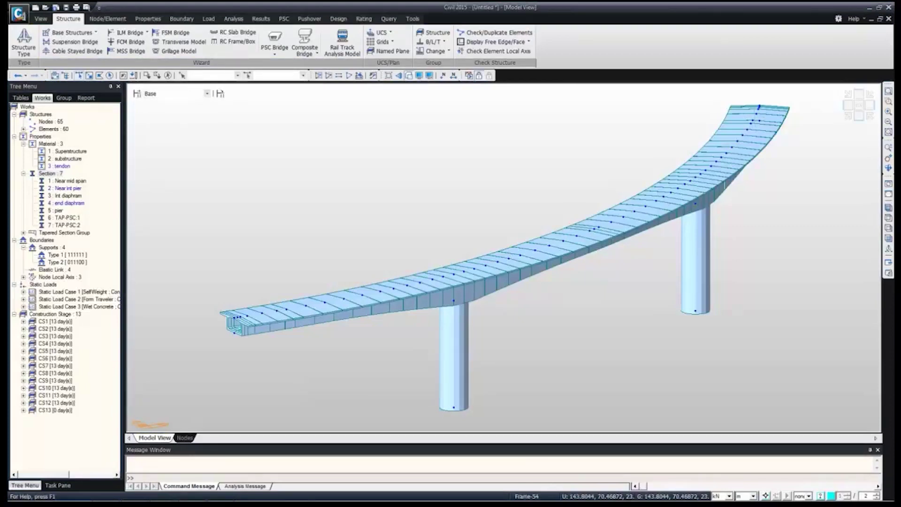
pyautogui.click(79, 75)
pyautogui.click(334, 299)
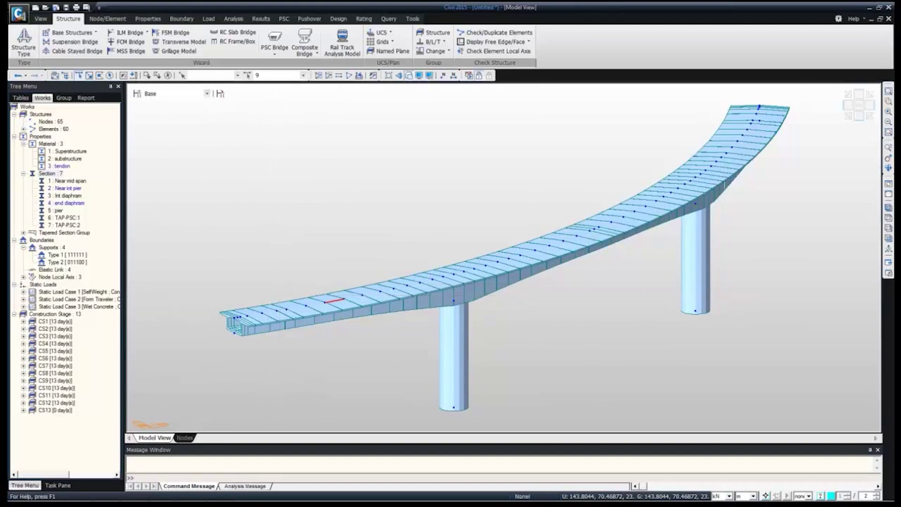
pyautogui.click(67, 203)
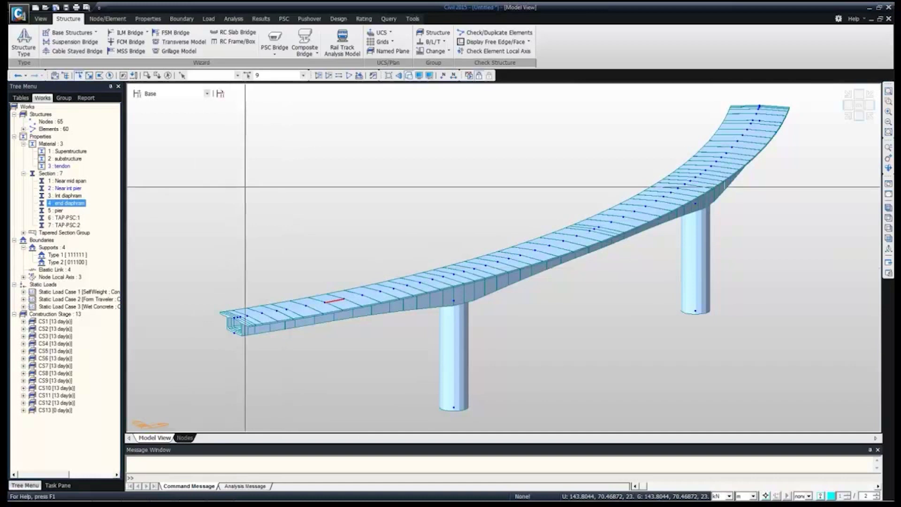
pyautogui.click(168, 75)
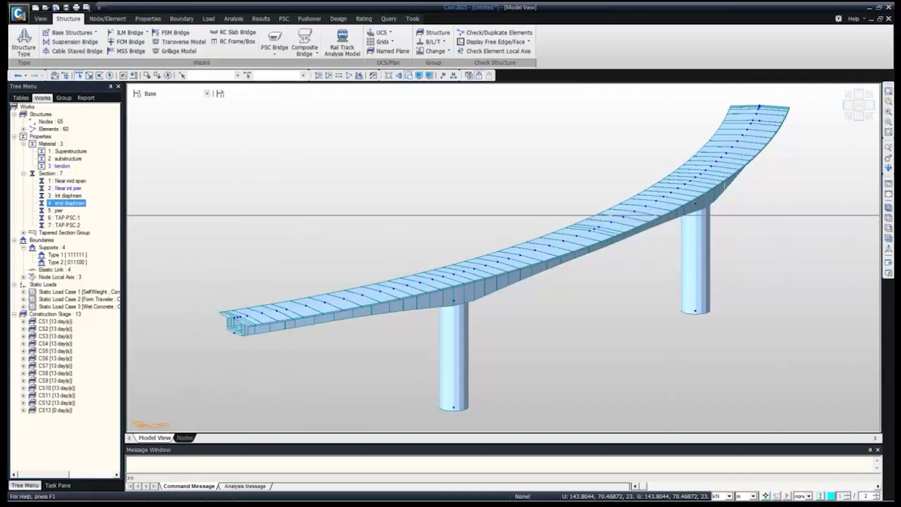
# Assign the end diaphram section to elements 1 and 2 at the starting end of the girder.
pyautogui.click(889, 218)
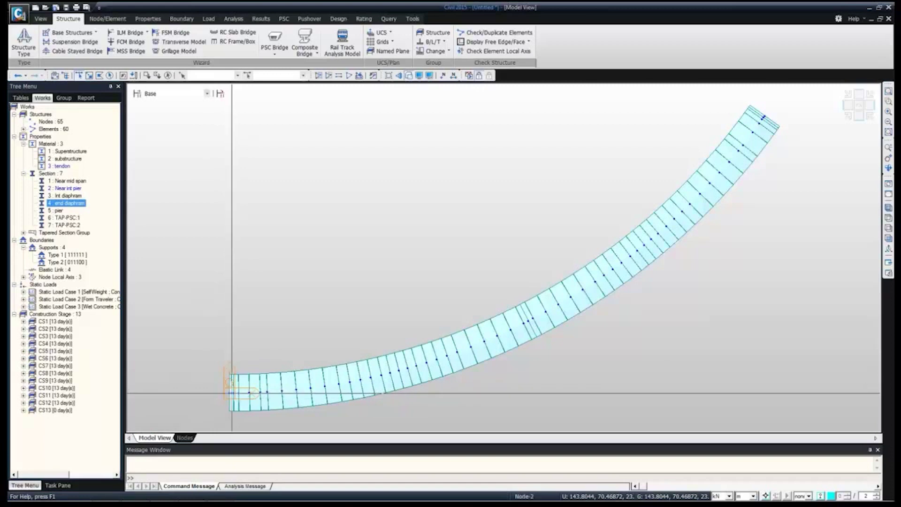
pyautogui.click(232, 401)
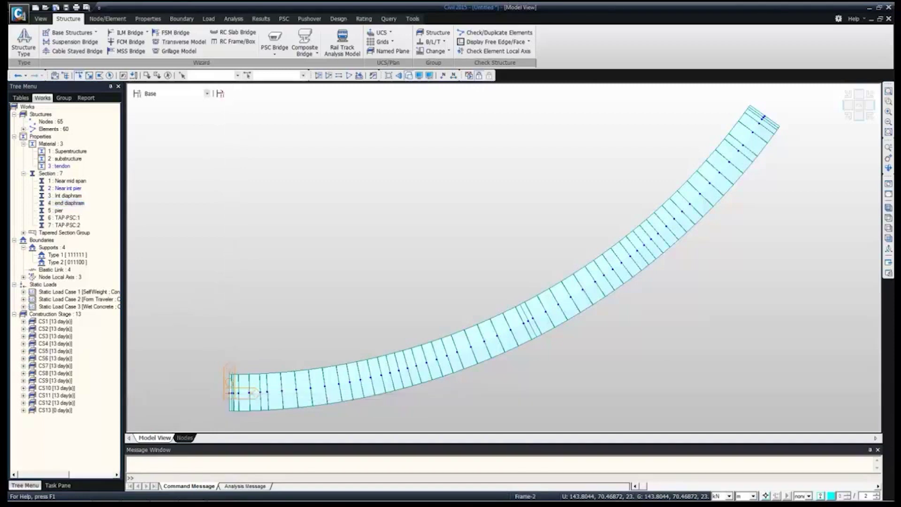
pyautogui.click(231, 392)
pyautogui.click(65, 196)
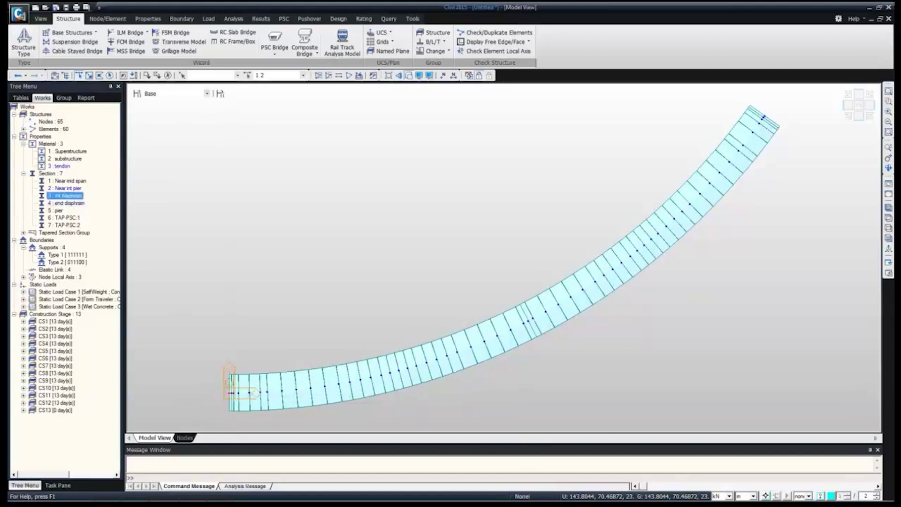
pyautogui.click(66, 203)
pyautogui.moveTo(66, 204); pyautogui.dragTo(205, 261)
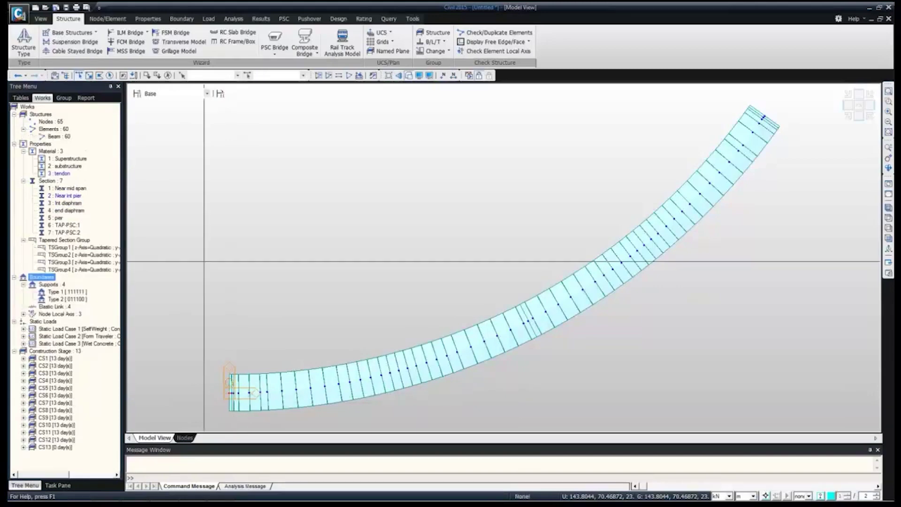
# Assign the end diaphram section to elements 57 and 58 at the far end of the girder as well.
pyautogui.doubleClick(66, 211)
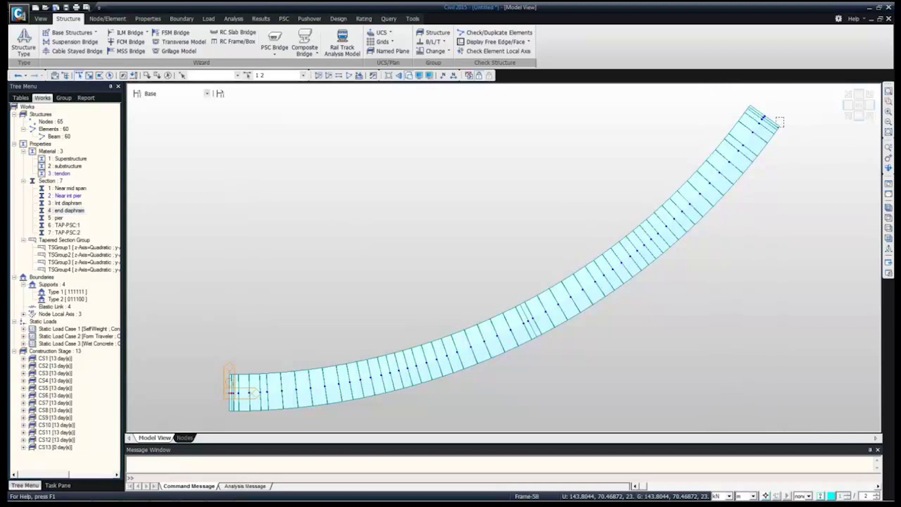
pyautogui.moveTo(775, 128); pyautogui.dragTo(775, 132)
pyautogui.click(66, 211)
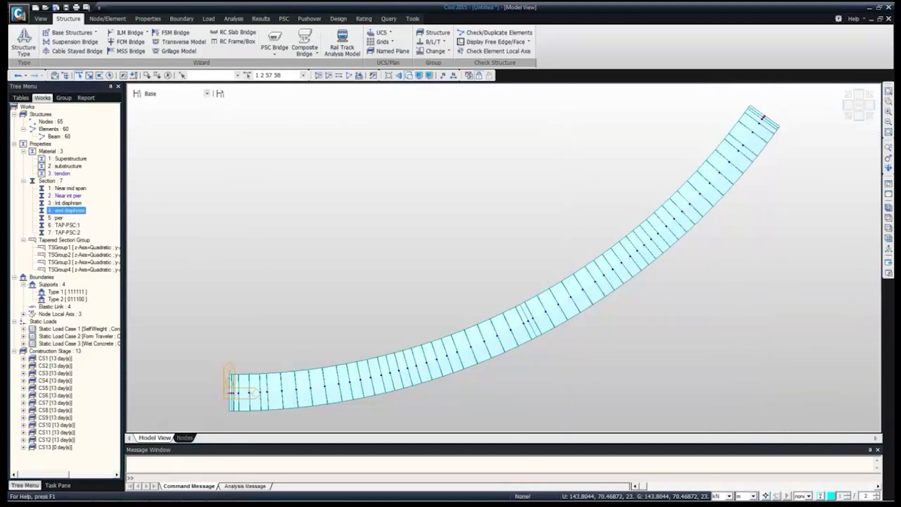
pyautogui.moveTo(67, 211); pyautogui.dragTo(683, 117)
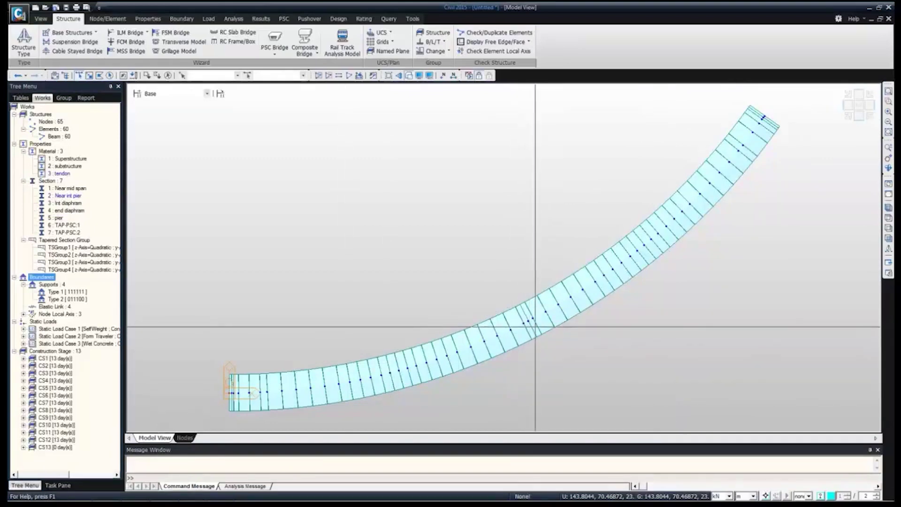
pyautogui.click(535, 326)
pyautogui.click(528, 321)
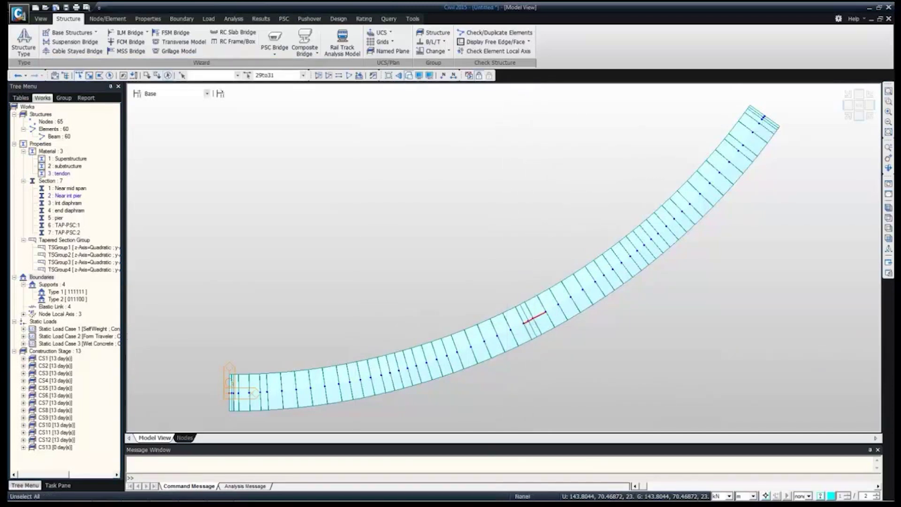
pyautogui.click(168, 76)
pyautogui.click(529, 321)
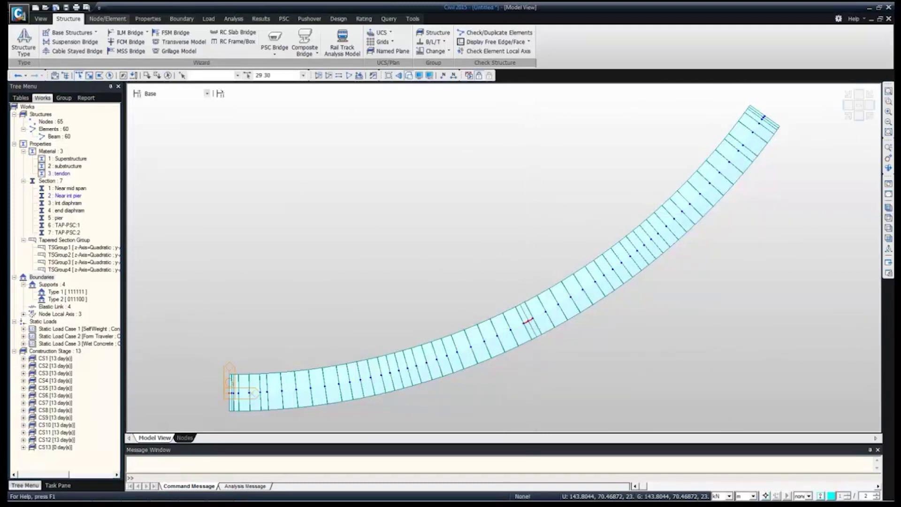
# Start Merge Elements for frame elements, choose the Forced Merge option and activate picking of the elements.
pyautogui.click(107, 19)
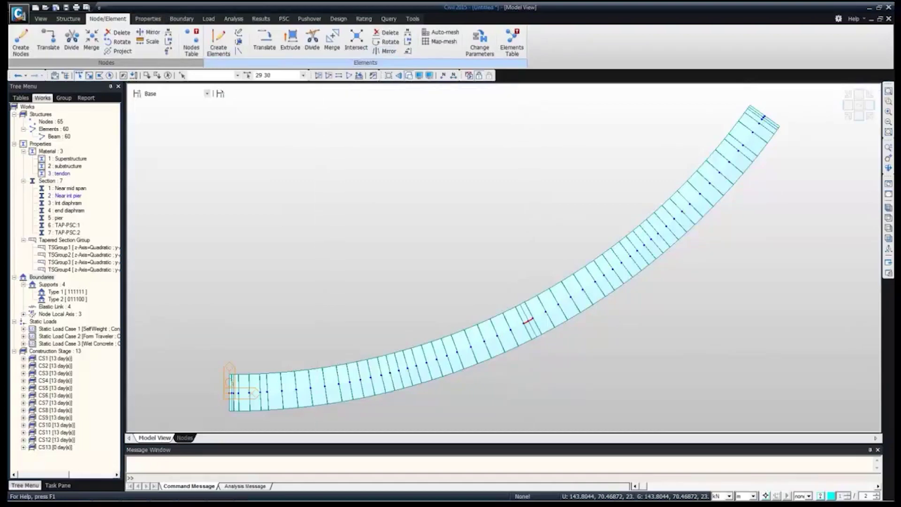
pyautogui.click(218, 42)
pyautogui.click(94, 113)
pyautogui.press('Down')
pyautogui.press('Down')
pyautogui.press('Down')
pyautogui.press('Down')
pyautogui.press('Down')
pyautogui.press('Down')
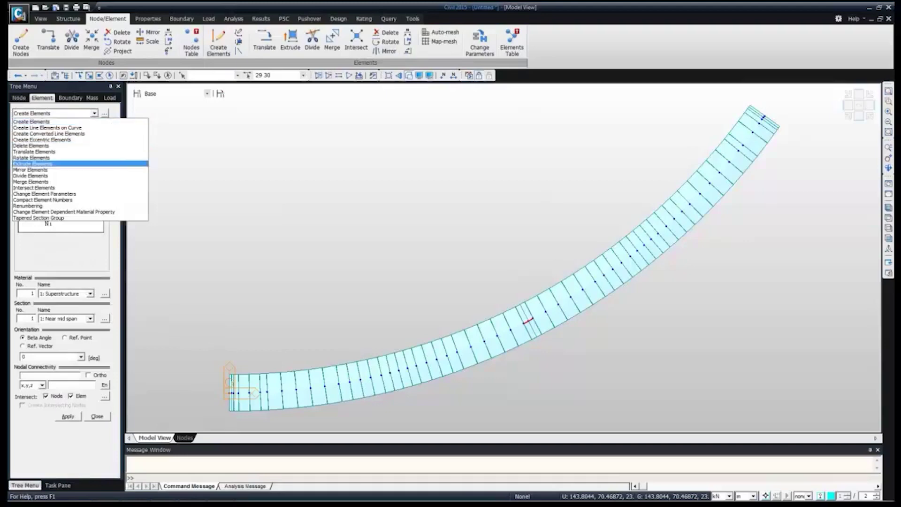
pyautogui.press('Return')
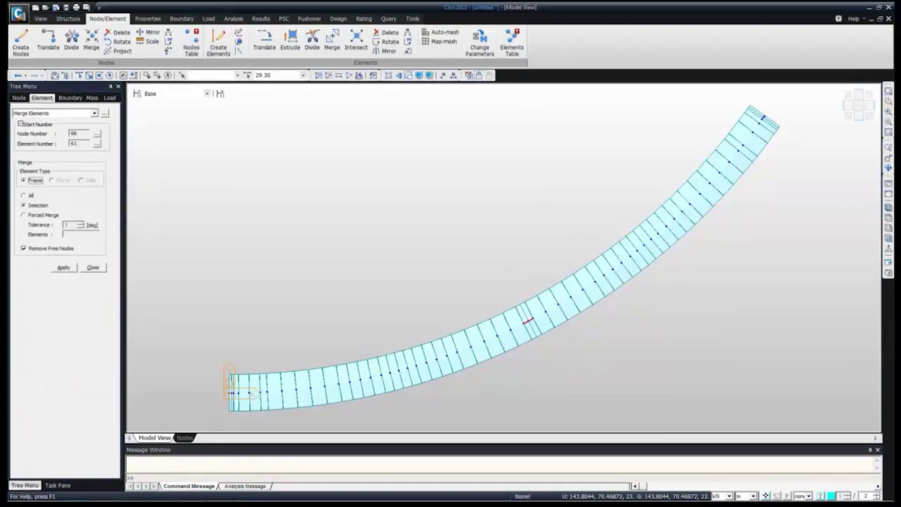
pyautogui.click(23, 215)
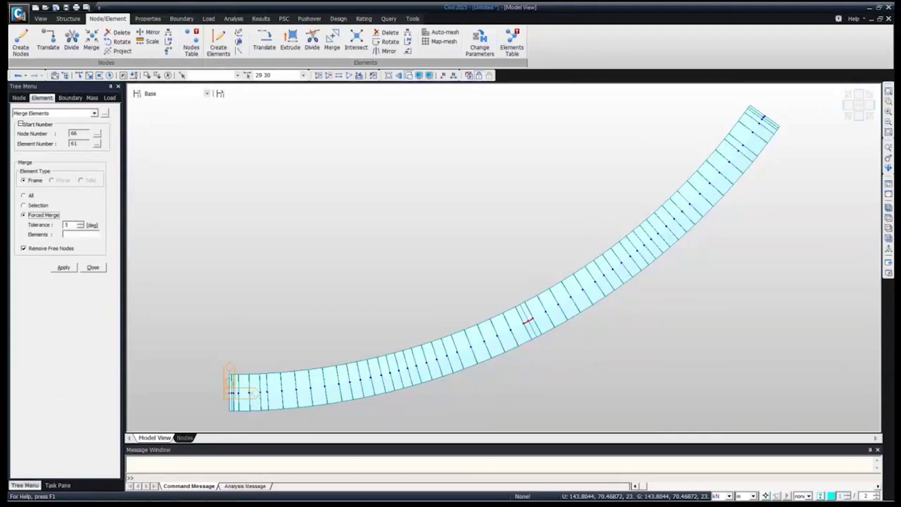
pyautogui.click(81, 234)
# Clear the selection and force-merge the two short elements in the middle of the central span into one.
pyautogui.click(168, 75)
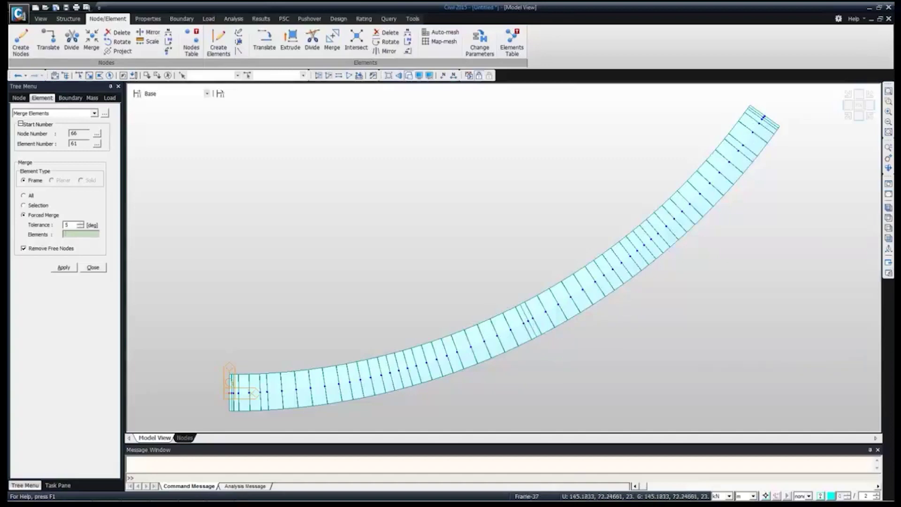
pyautogui.click(888, 101)
pyautogui.moveTo(488, 288); pyautogui.dragTo(619, 382)
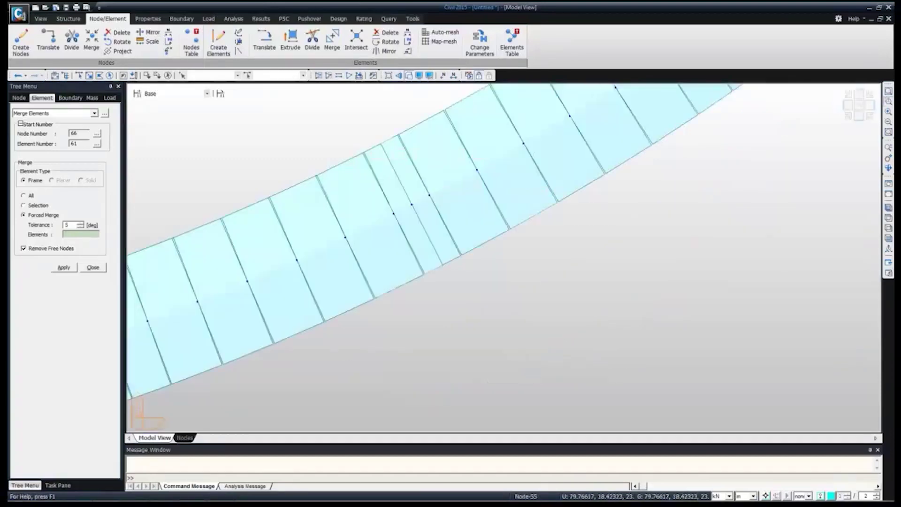
pyautogui.click(402, 207)
pyautogui.click(394, 214)
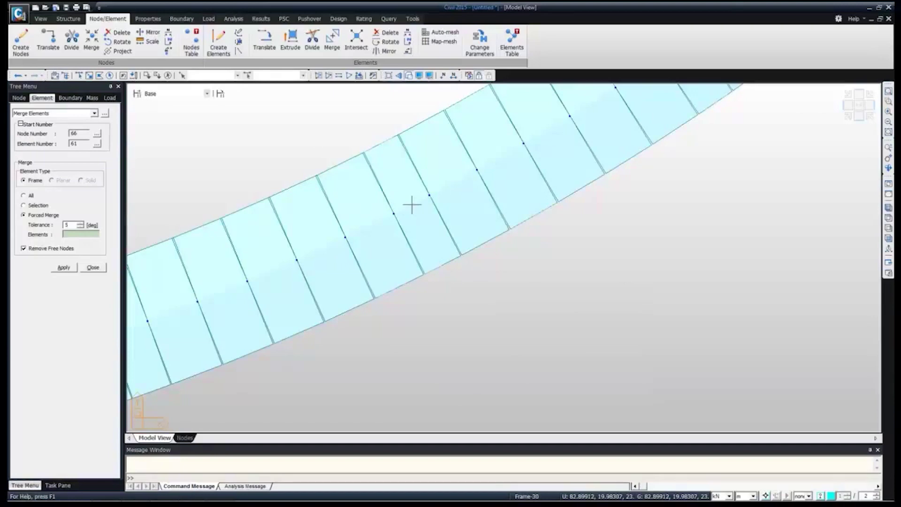
# Show element numbers and force-merge elements 5 and 6 near the starting end of the girder.
pyautogui.click(888, 91)
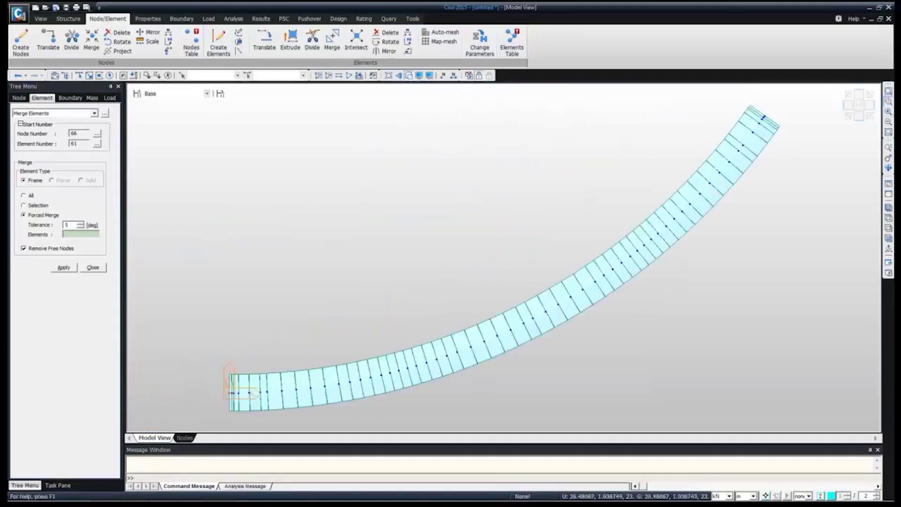
pyautogui.moveTo(219, 350); pyautogui.dragTo(290, 417)
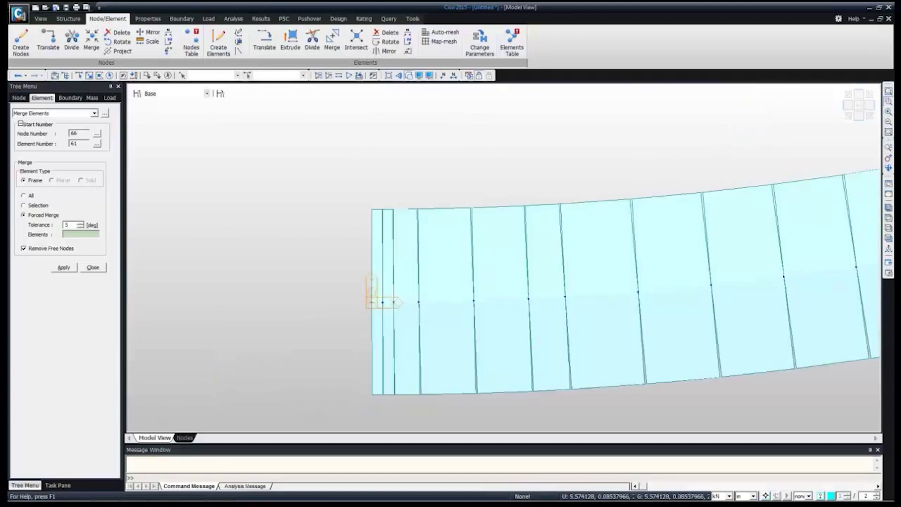
pyautogui.click(453, 75)
pyautogui.click(501, 299)
pyautogui.click(546, 297)
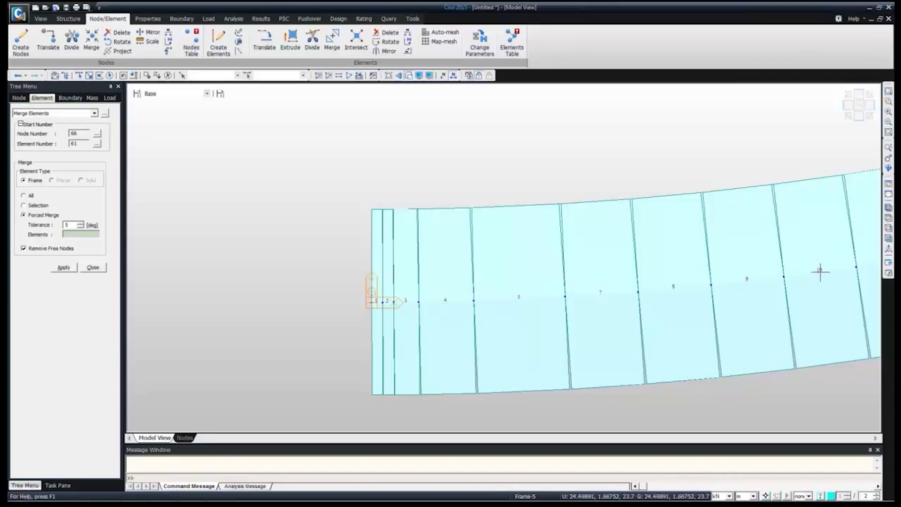
# Force-merge elements 53 and 54 near the far end of the girder and finish Merge Elements.
pyautogui.click(888, 208)
pyautogui.click(888, 217)
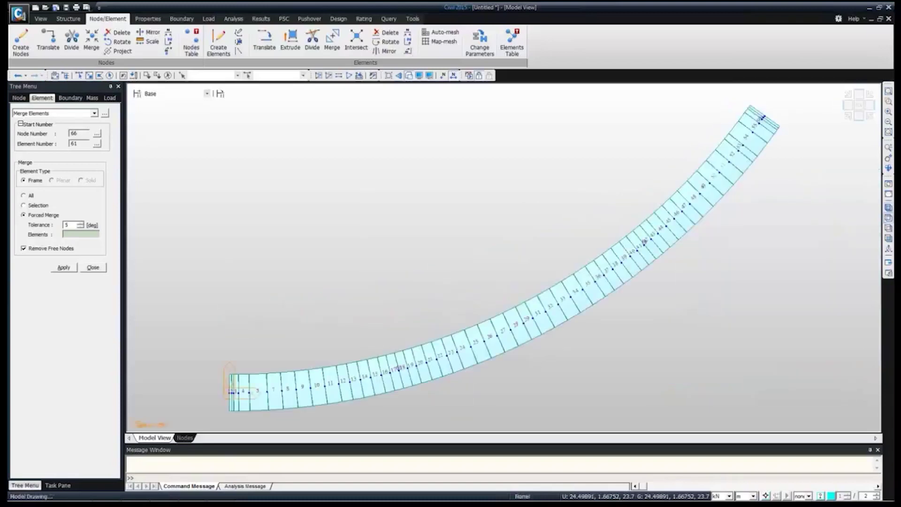
pyautogui.moveTo(689, 117); pyautogui.dragTo(795, 182)
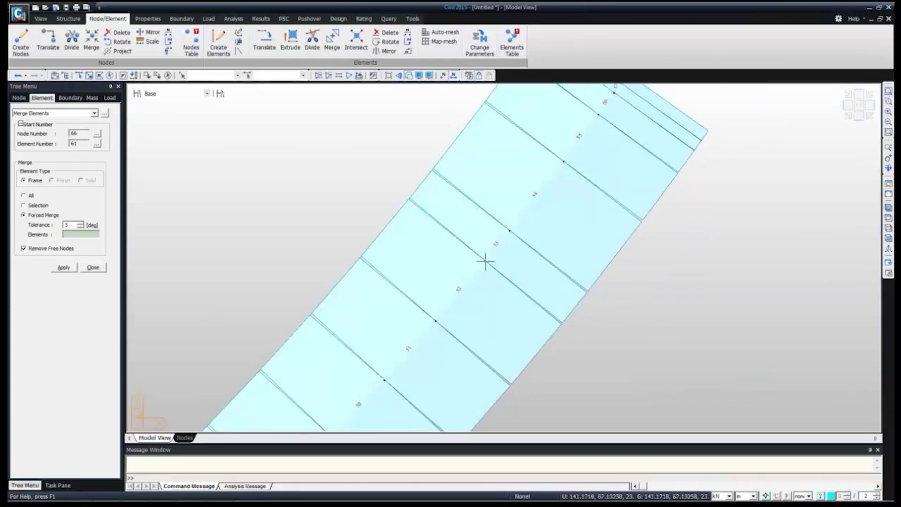
pyautogui.click(496, 246)
pyautogui.click(537, 197)
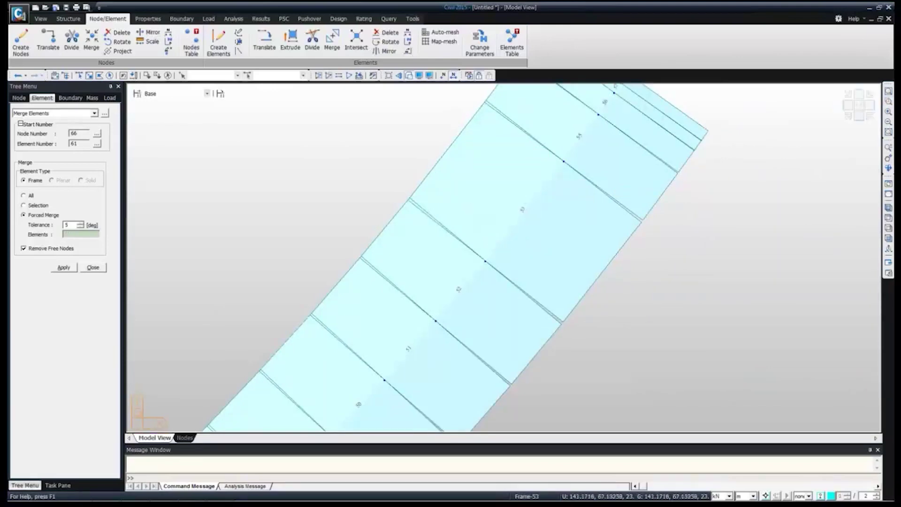
pyautogui.click(889, 208)
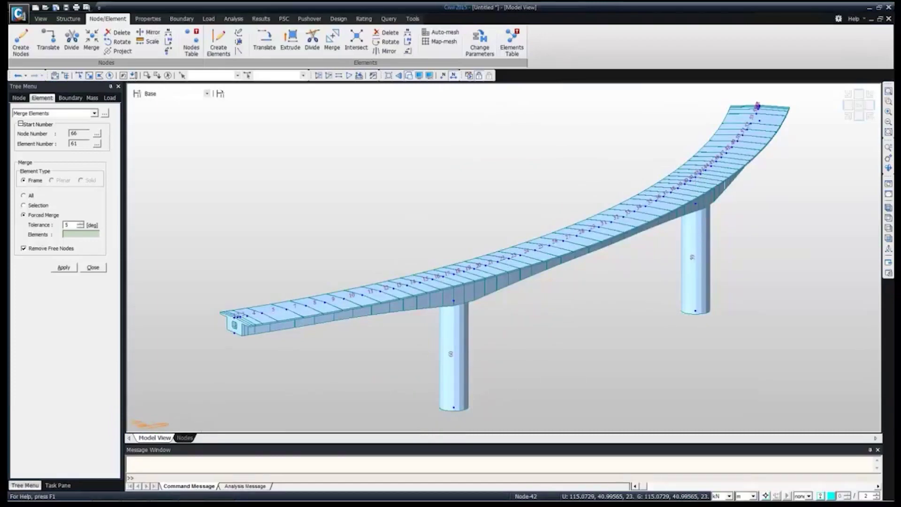
pyautogui.click(93, 267)
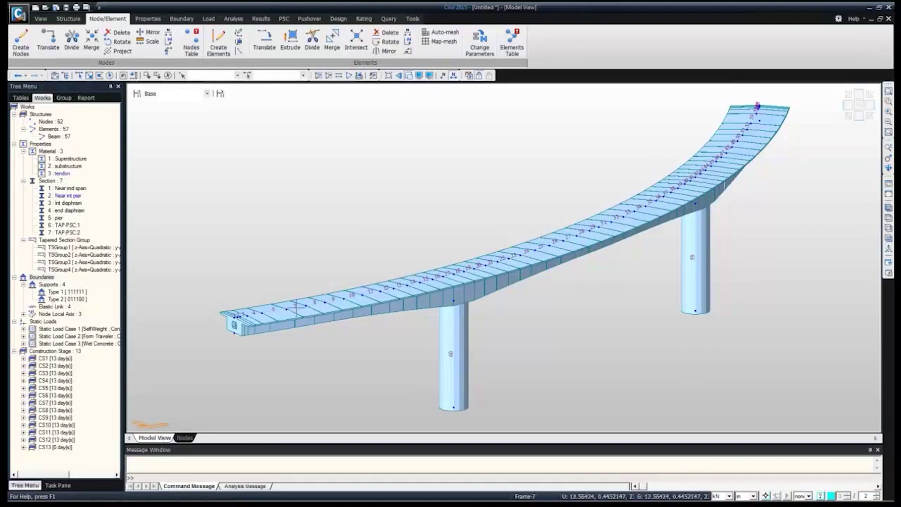
# Select the whole girder without the piers and renumber its nodes and elements by selection, both starting from 1.
pyautogui.click(208, 19)
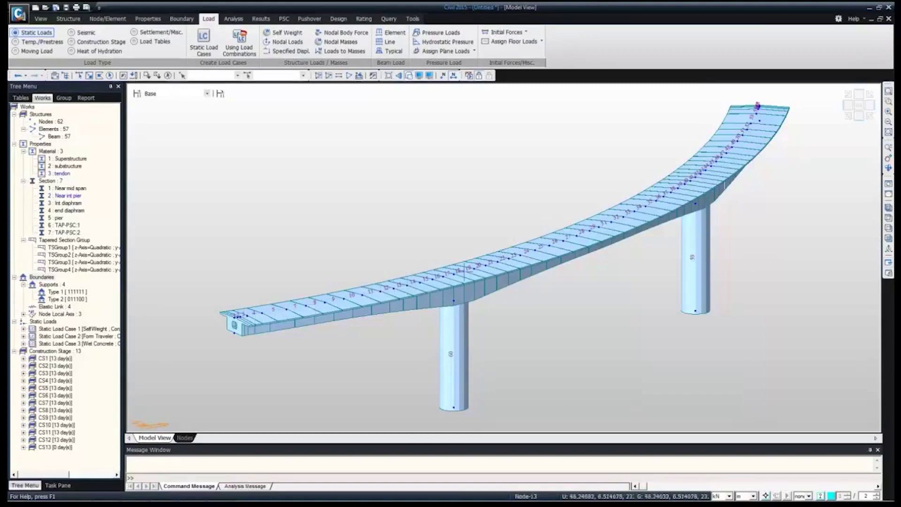
pyautogui.click(859, 116)
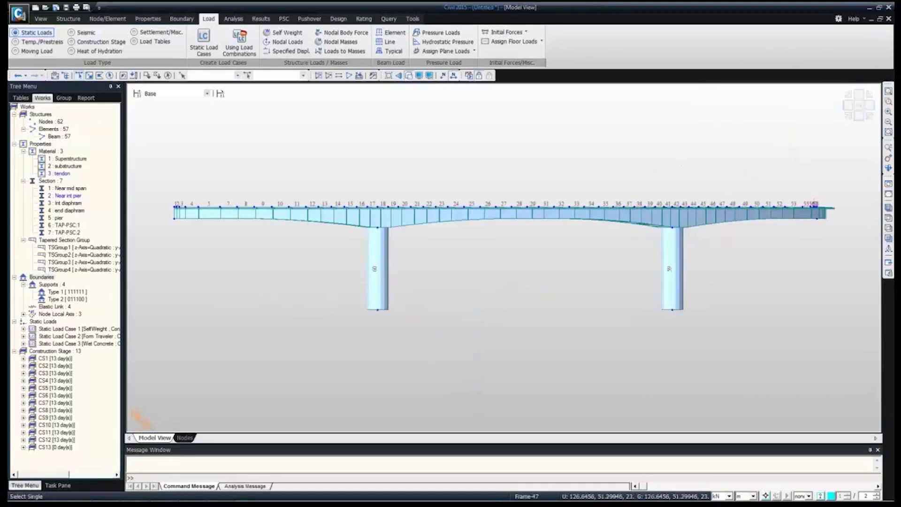
pyautogui.moveTo(152, 181); pyautogui.dragTo(169, 121)
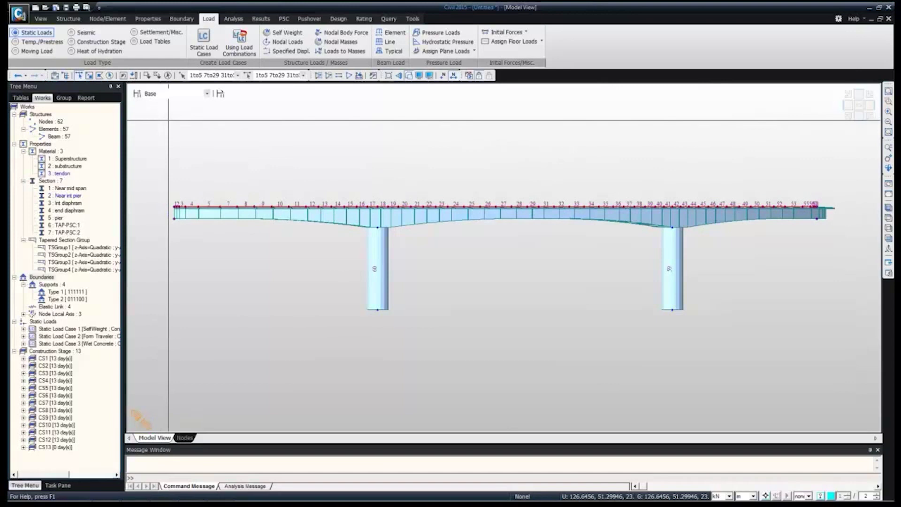
pyautogui.click(888, 208)
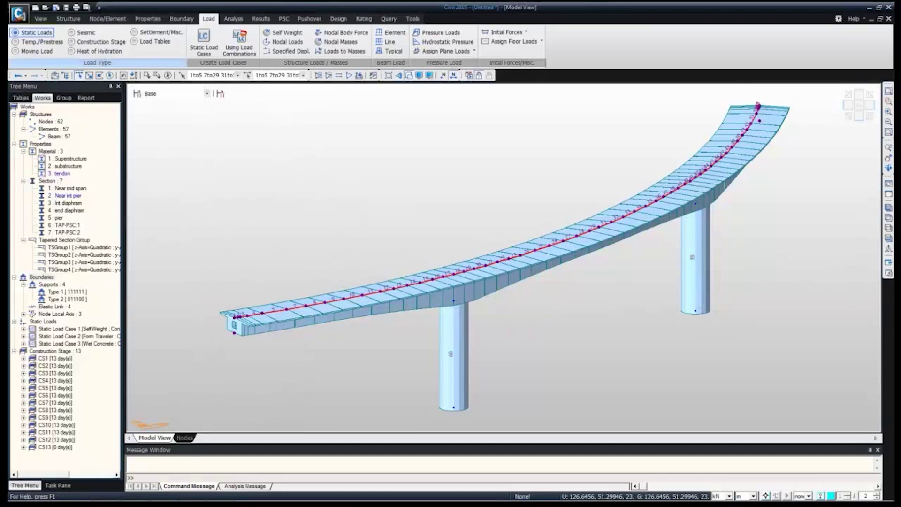
pyautogui.click(107, 19)
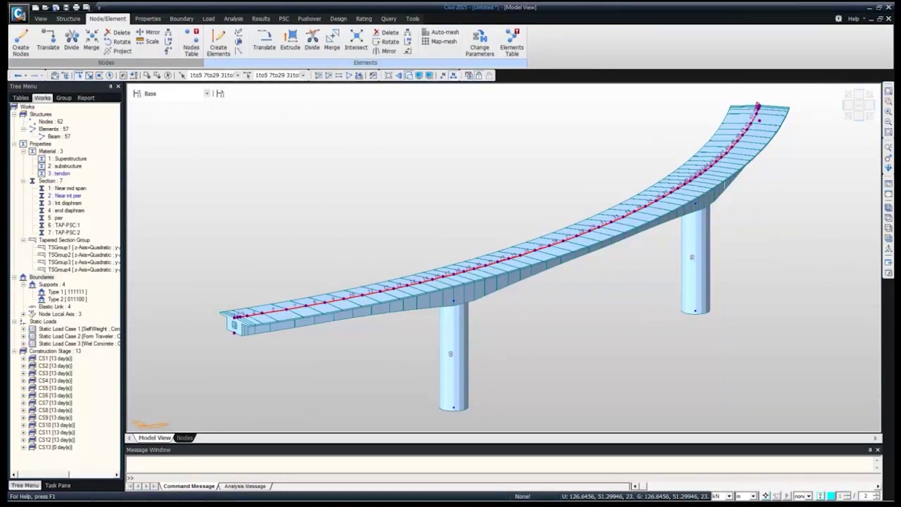
pyautogui.click(409, 42)
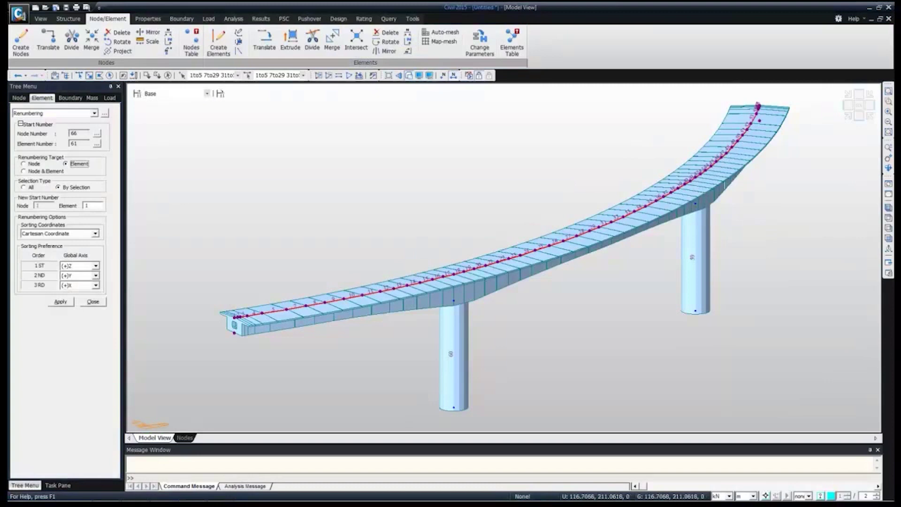
pyautogui.click(25, 171)
pyautogui.click(61, 301)
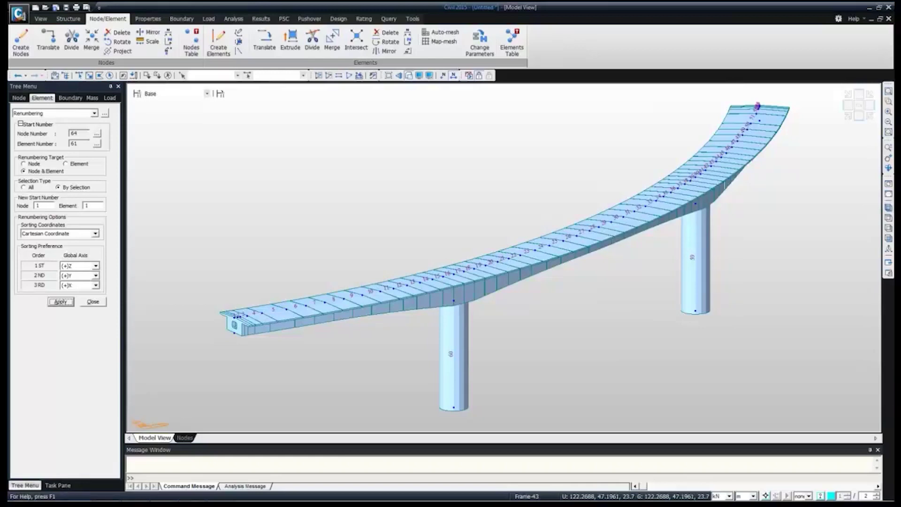
pyautogui.press('Escape')
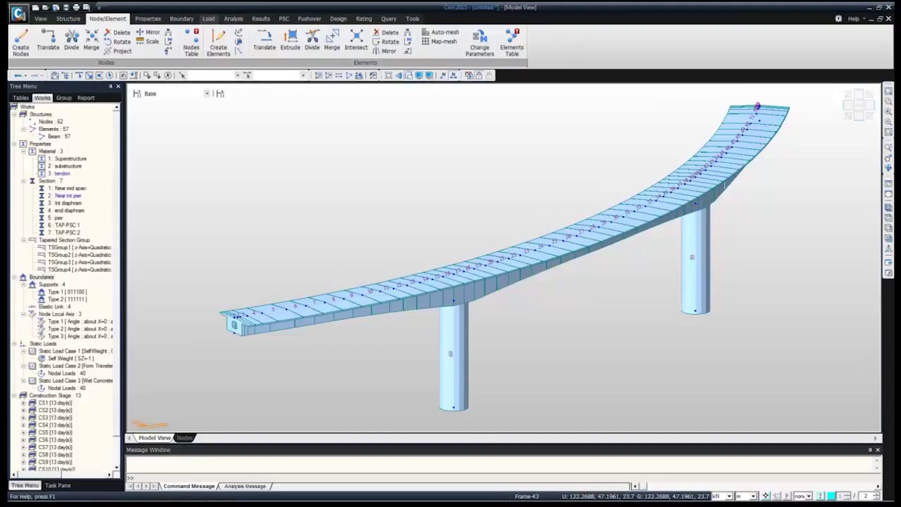
# Choose the Temp./Prestress load type, consult the Prestress slide of the BCBA_ presentation in PowerPoint for the tendon types, and return to midas Civil.
pyautogui.click(209, 19)
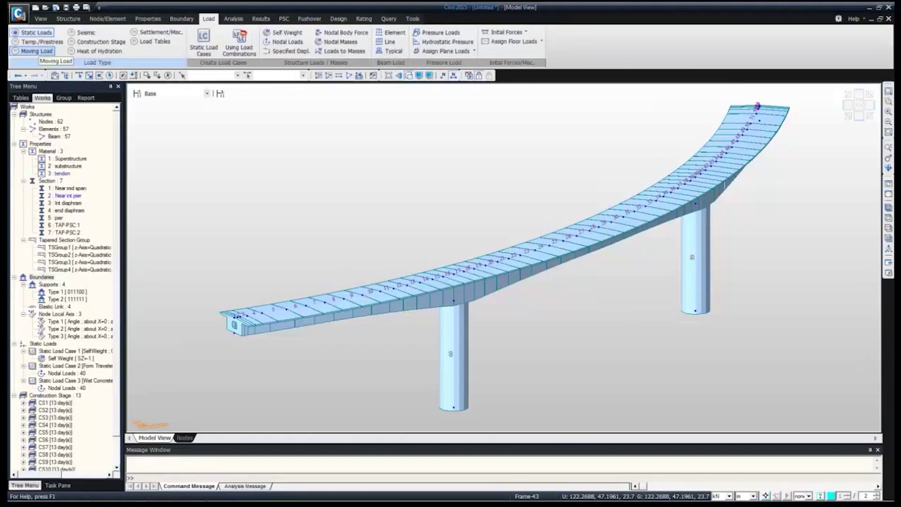
pyautogui.click(42, 42)
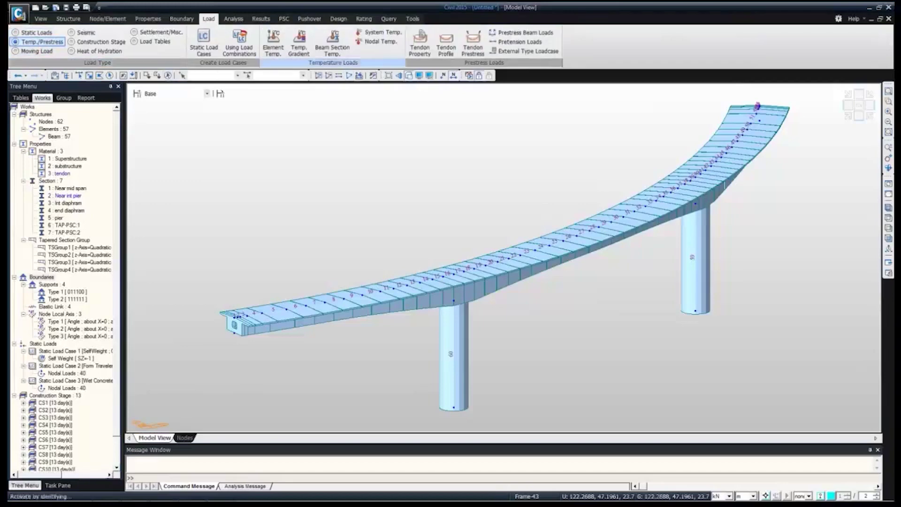
pyautogui.moveTo(161, 491)
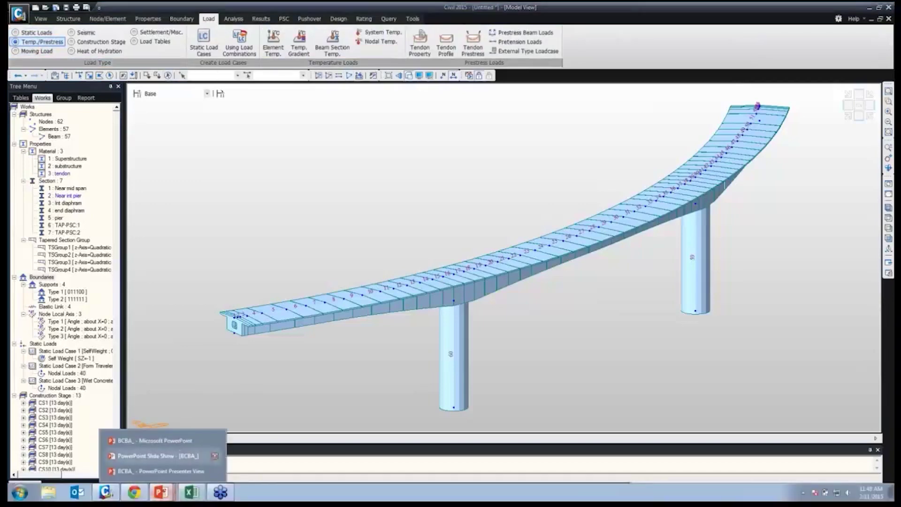
pyautogui.click(155, 441)
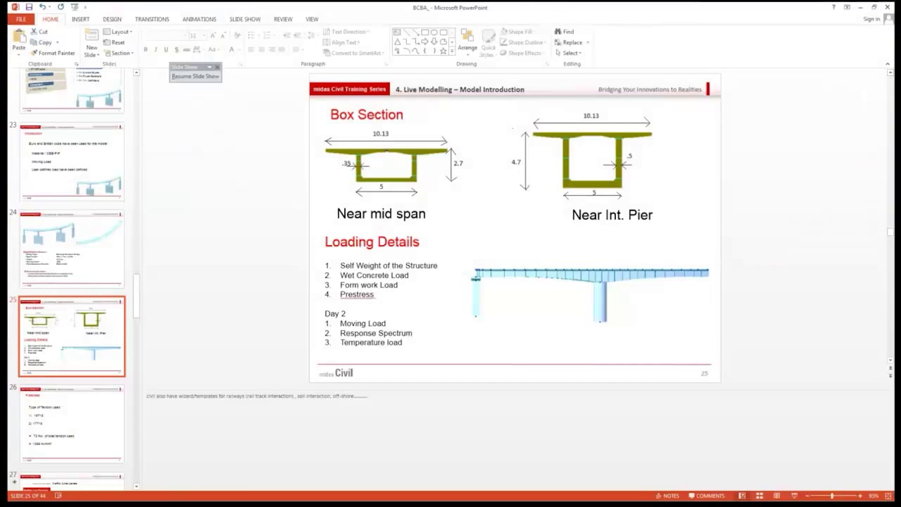
pyautogui.click(71, 424)
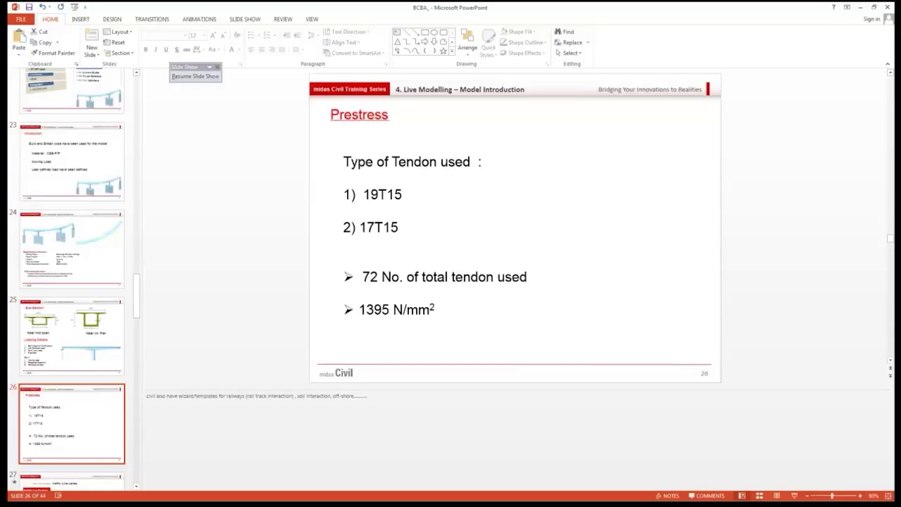
pyautogui.hotkey('alt', 'Tab')
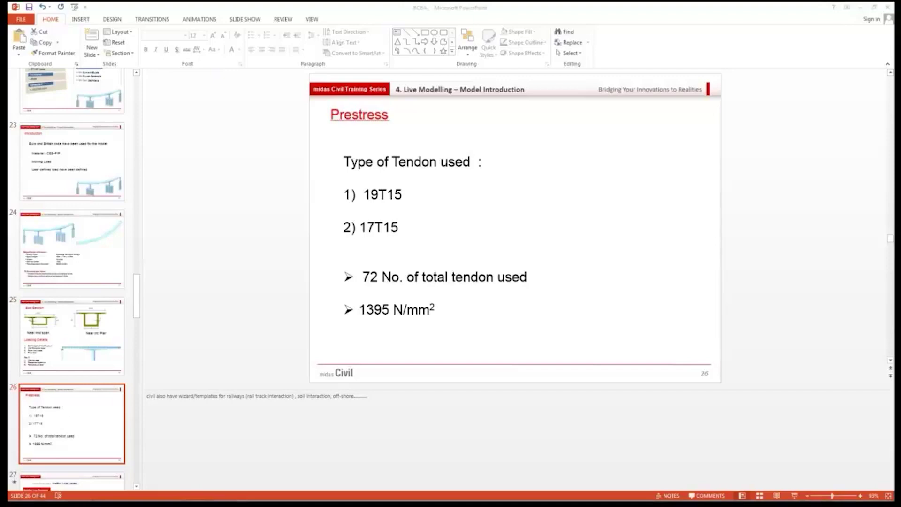
pyautogui.moveTo(328, 8); pyautogui.dragTo(897, 11)
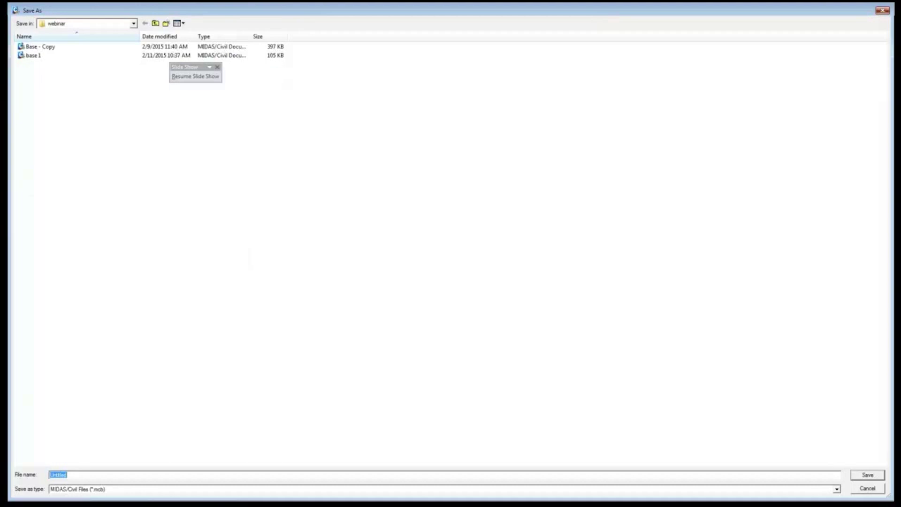
pyautogui.press('Escape')
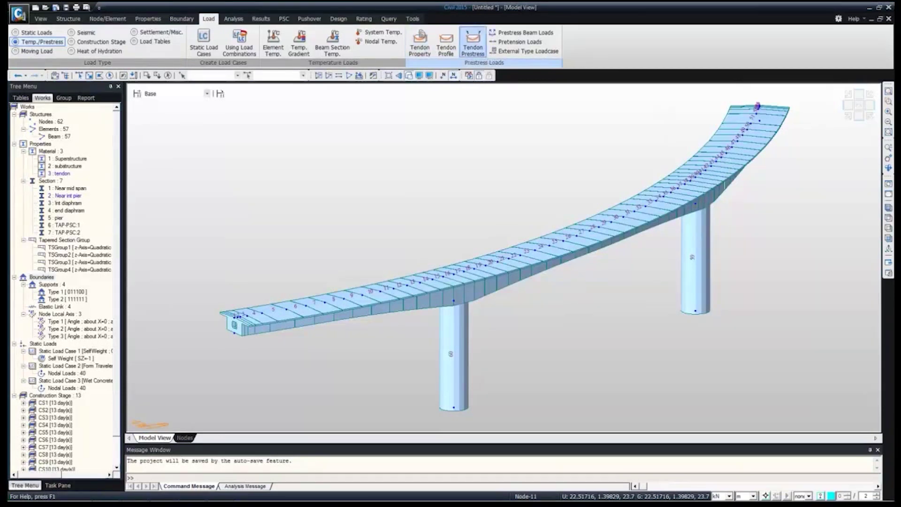
# Start a new tendon property named 19t15 and assign it the tendon material.
pyautogui.click(420, 43)
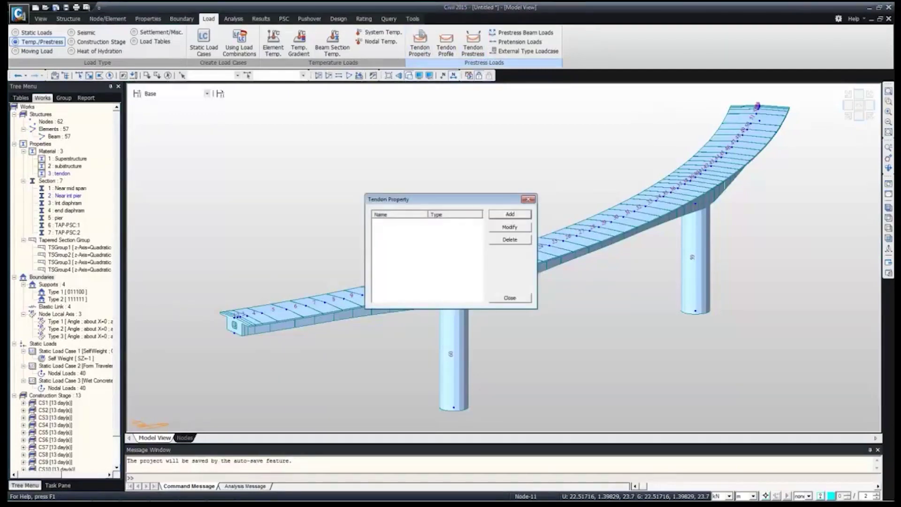
pyautogui.click(510, 214)
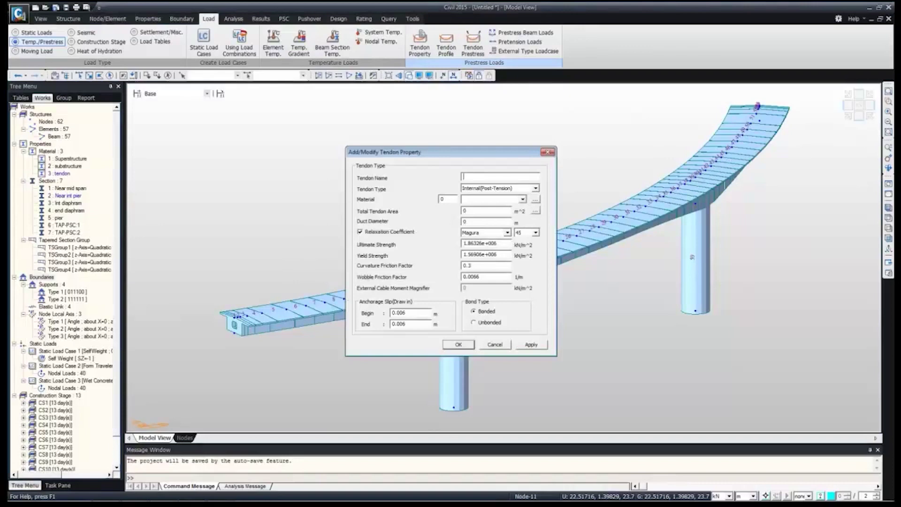
pyautogui.write('19t15')
pyautogui.click(523, 200)
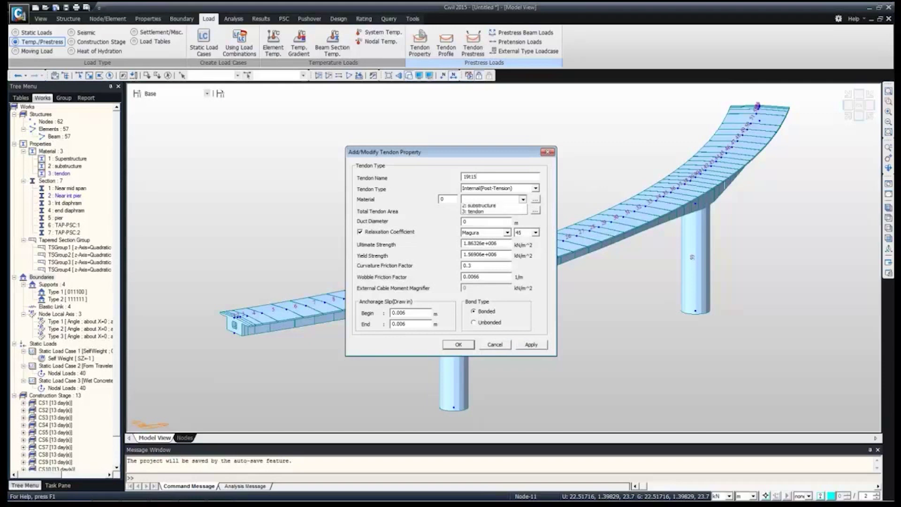
pyautogui.click(488, 221)
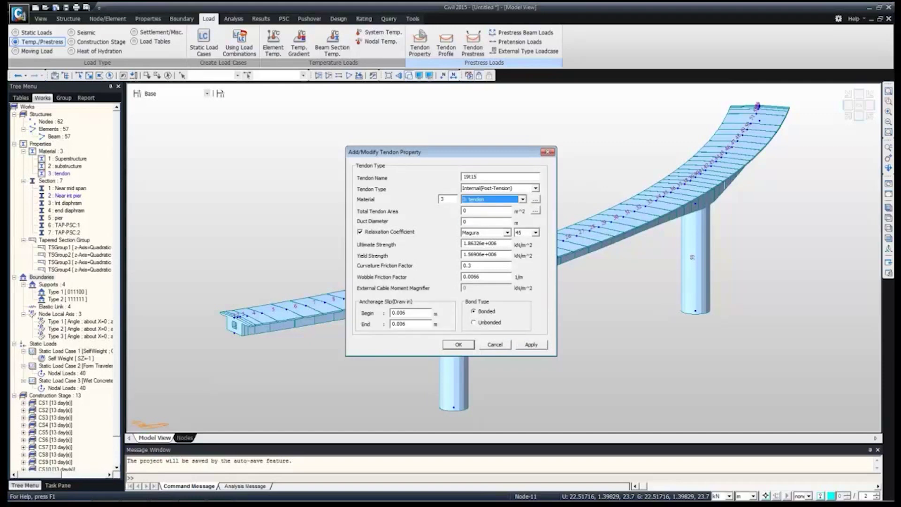
pyautogui.click(535, 211)
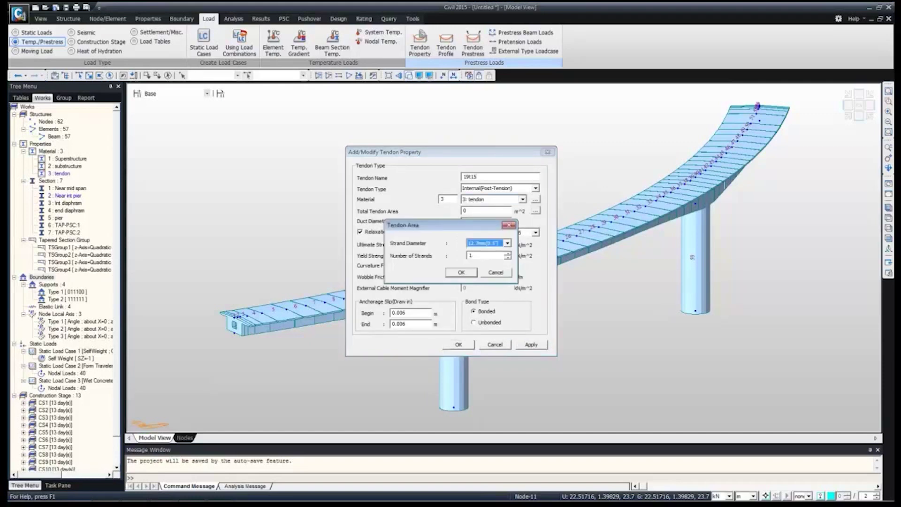
pyautogui.click(507, 243)
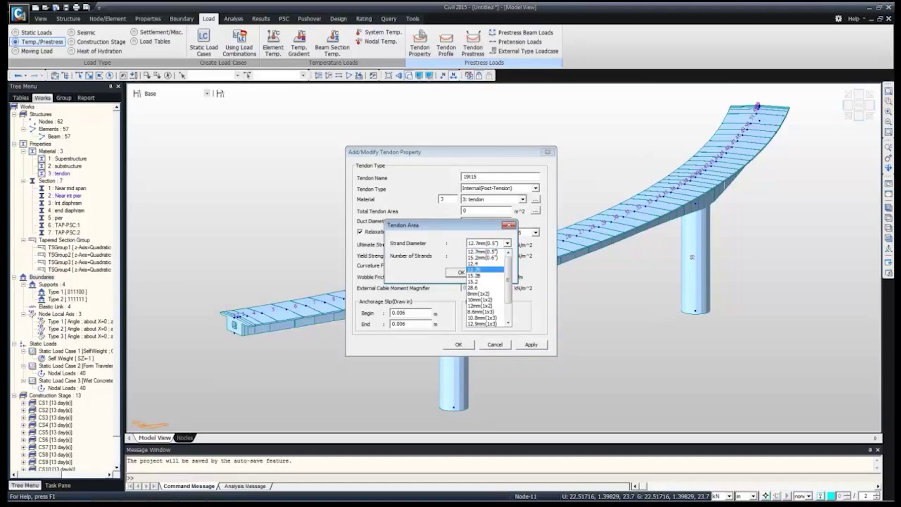
pyautogui.scroll(-2, 486, 287)
pyautogui.moveTo(509, 294); pyautogui.dragTo(509, 280)
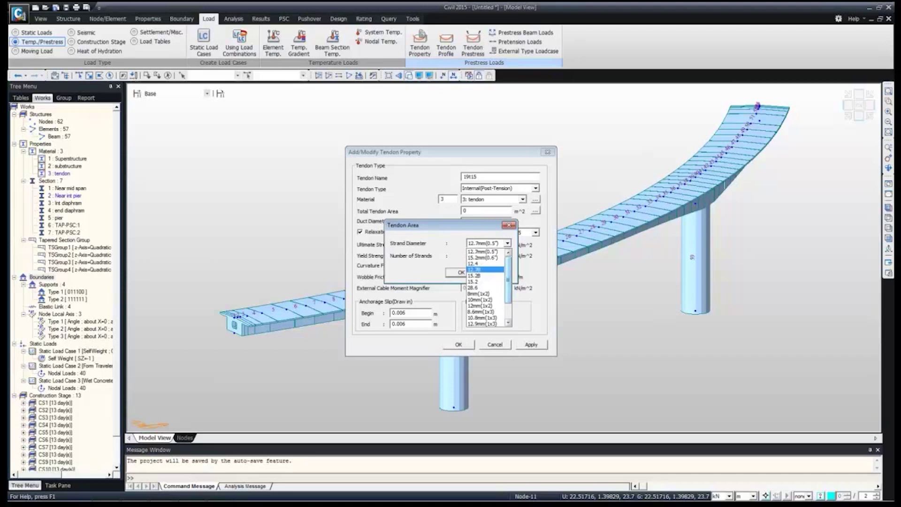
pyautogui.click(509, 225)
pyautogui.click(509, 225)
pyautogui.doubleClick(466, 210)
# Define the 19t15 tendon's total area from 19 strands with the 15.2mm(0.6") strand diameter.
pyautogui.click(536, 211)
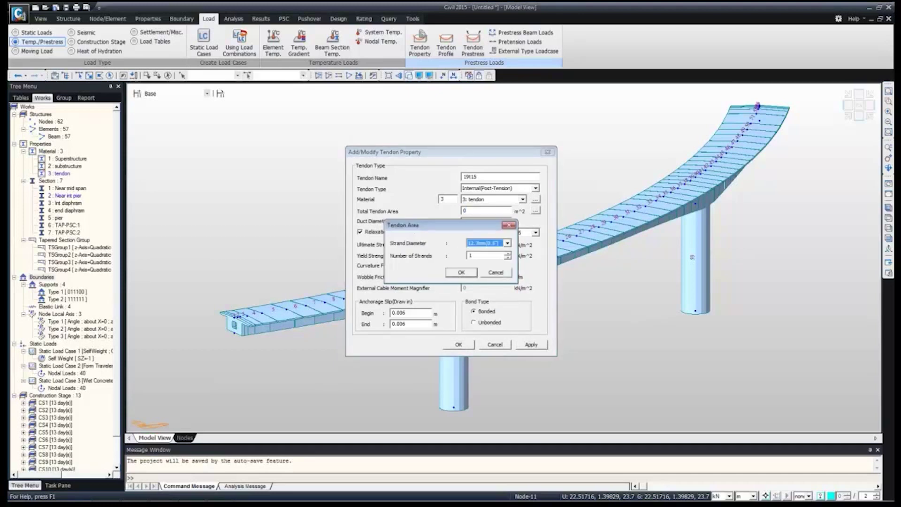
pyautogui.click(508, 243)
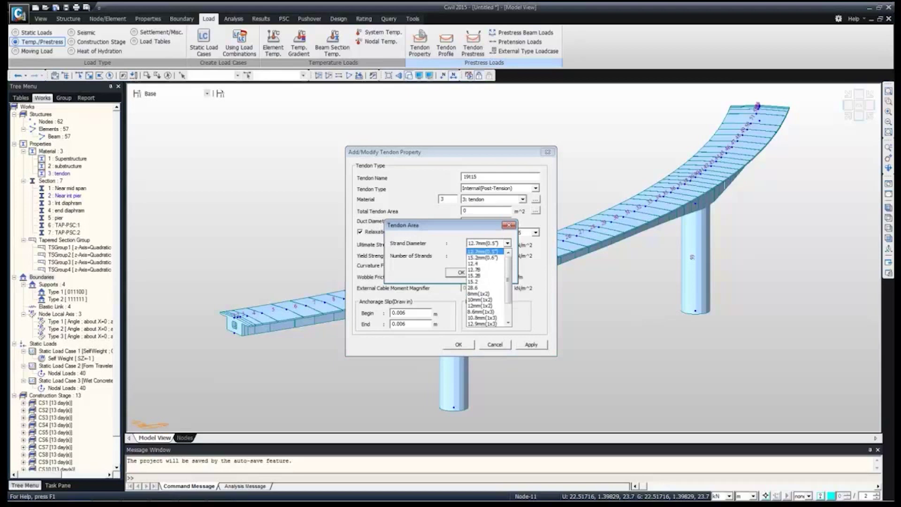
pyautogui.scroll(-2, 486, 287)
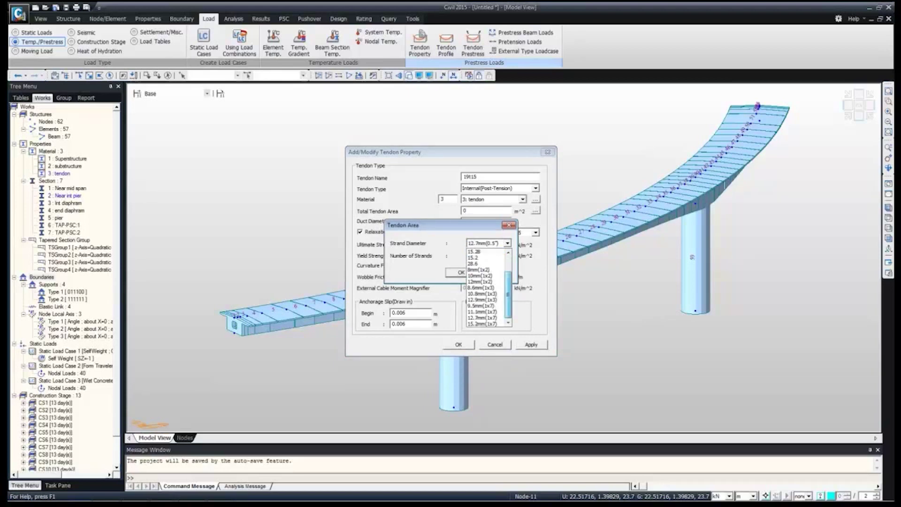
pyautogui.scroll(2, 487, 287)
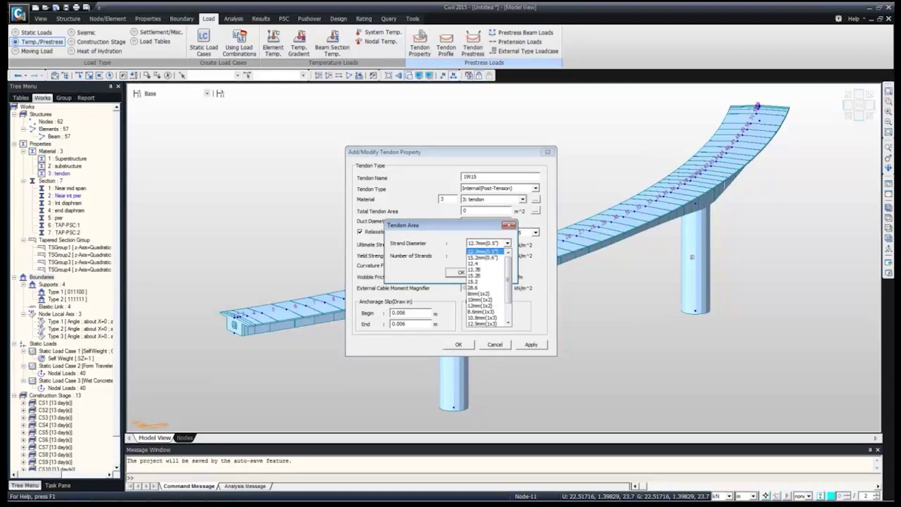
pyautogui.click(485, 252)
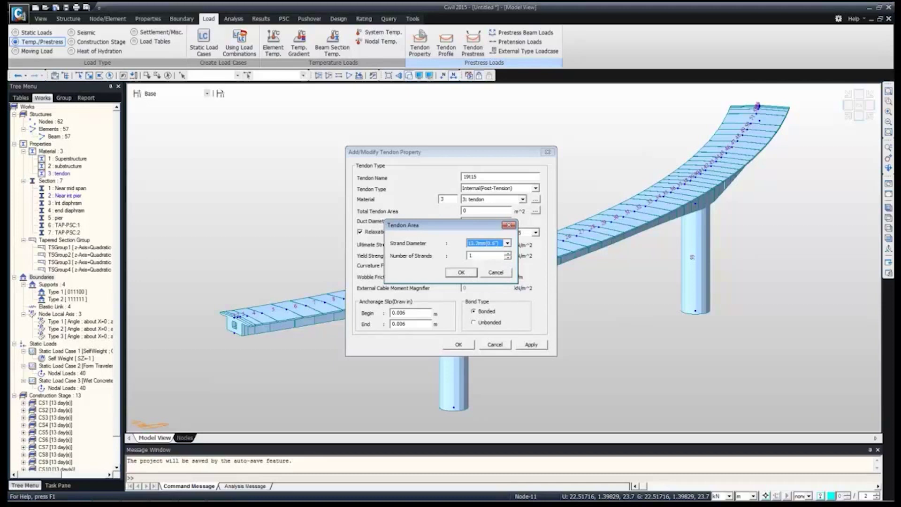
pyautogui.click(508, 243)
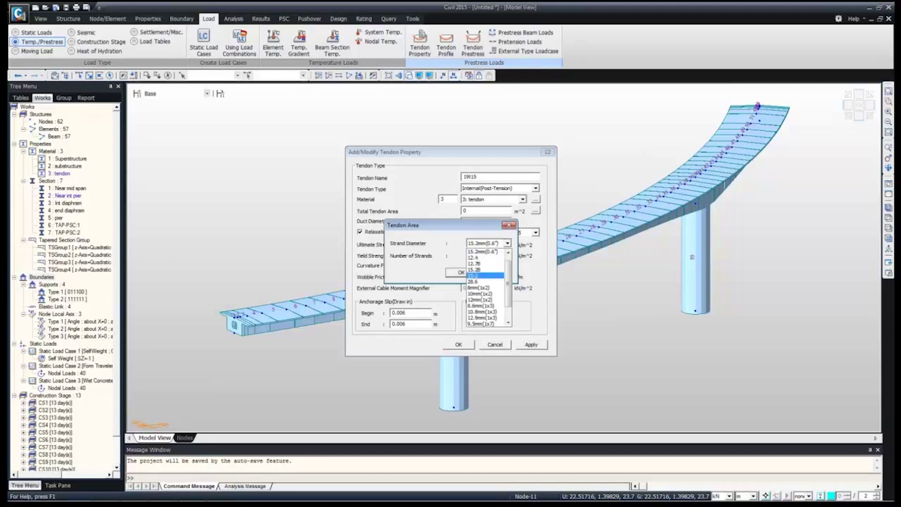
pyautogui.click(485, 251)
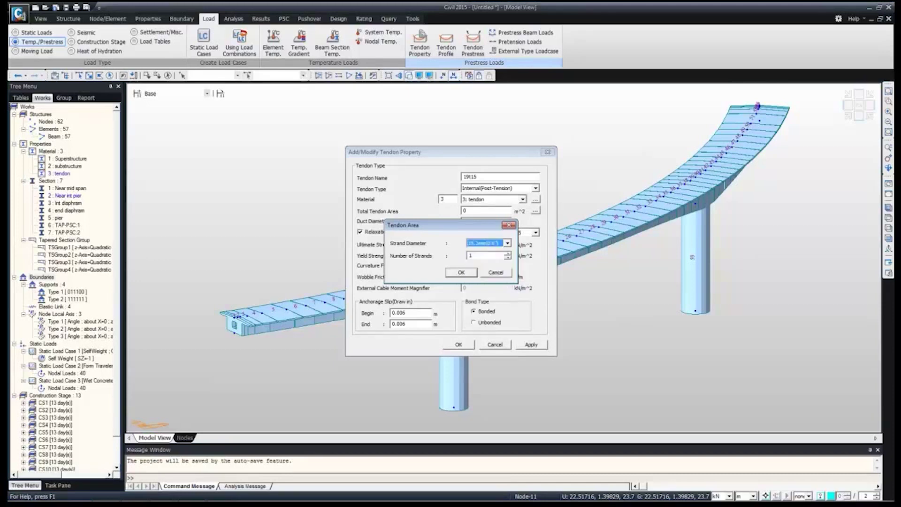
pyautogui.press('Tab')
pyautogui.write('19')
pyautogui.press('Tab')
pyautogui.press('Return')
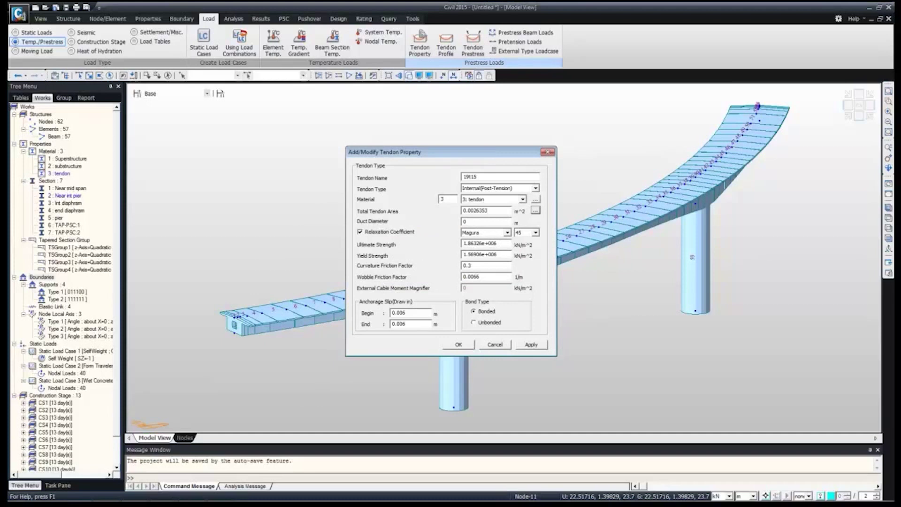
# Set the 19t15 duct diameter to 0.1 m and its relaxation to IRC:112-2011 with Normal, and accept the property.
pyautogui.press('Tab')
pyautogui.write('.')
pyautogui.click(507, 232)
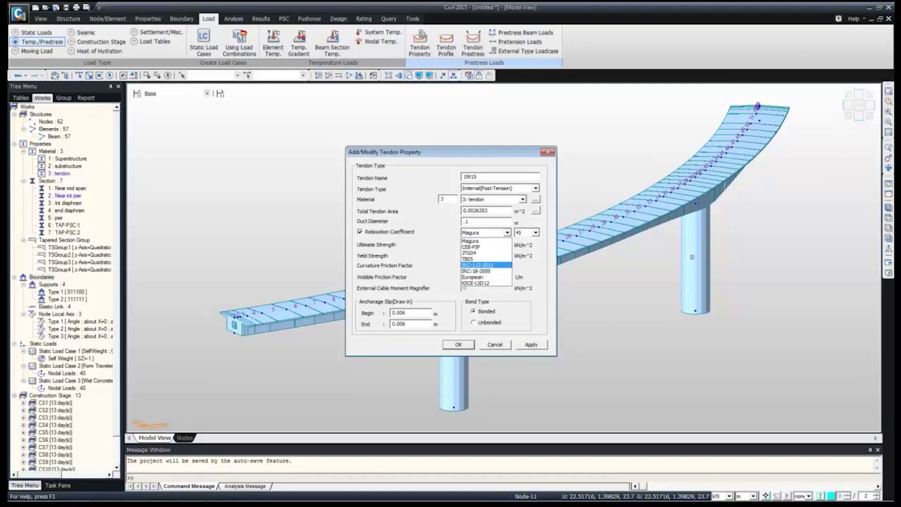
pyautogui.click(478, 265)
pyautogui.click(525, 232)
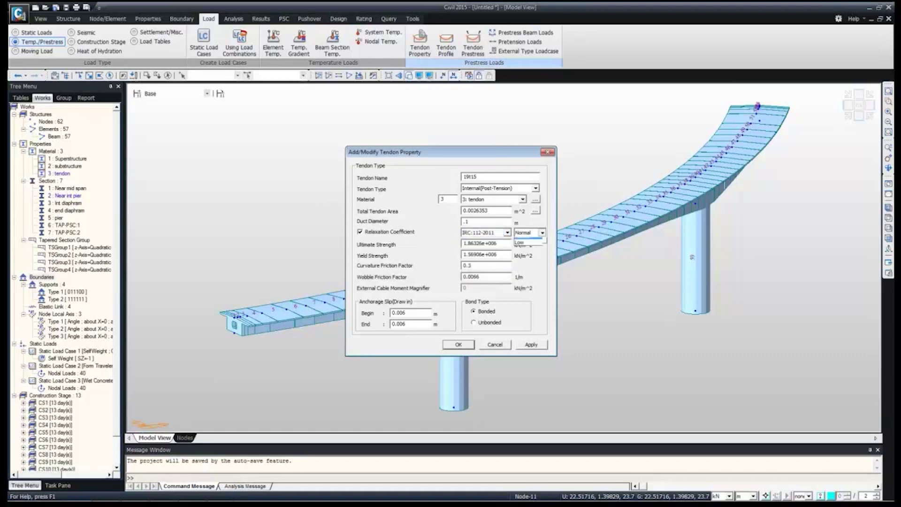
pyautogui.click(524, 240)
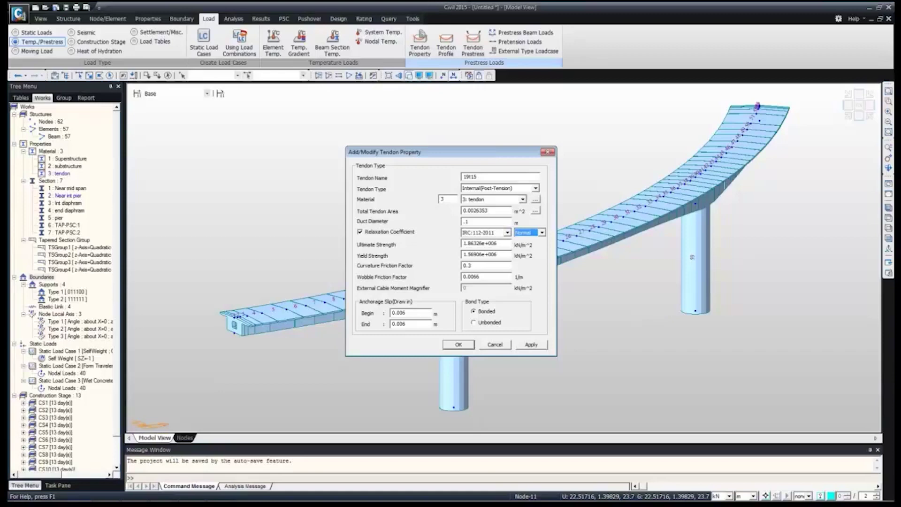
pyautogui.press('Return')
# Add another tendon property named 17t15 with type Internal(Post-Tension) and the tendon material.
pyautogui.press('Return')
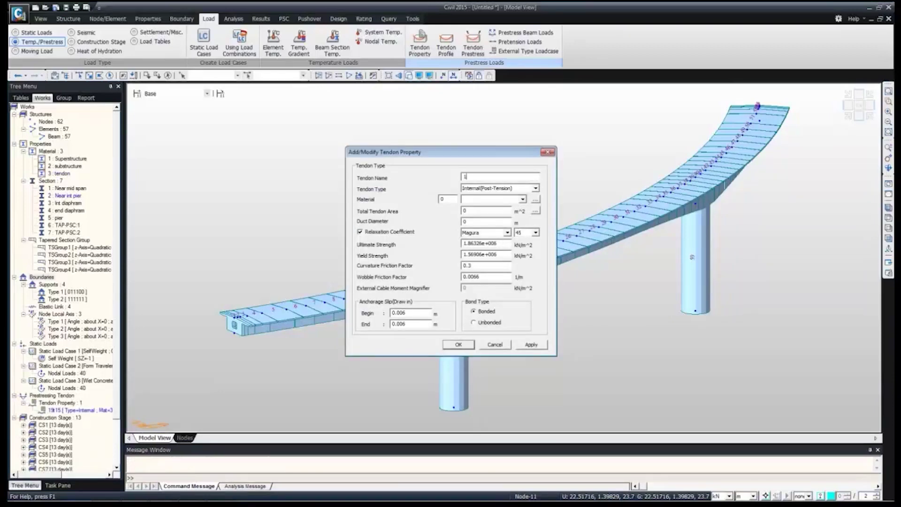
pyautogui.write('17t15')
pyautogui.click(536, 189)
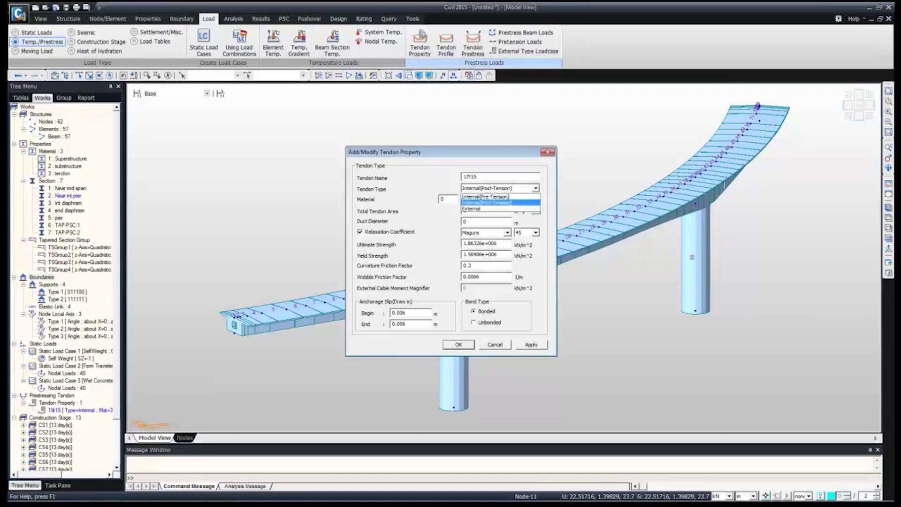
pyautogui.click(489, 203)
pyautogui.click(522, 199)
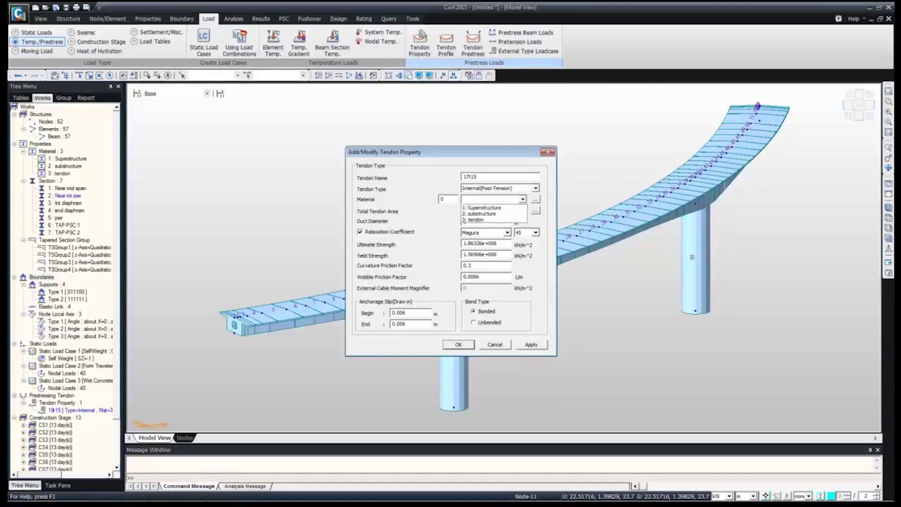
pyautogui.click(484, 220)
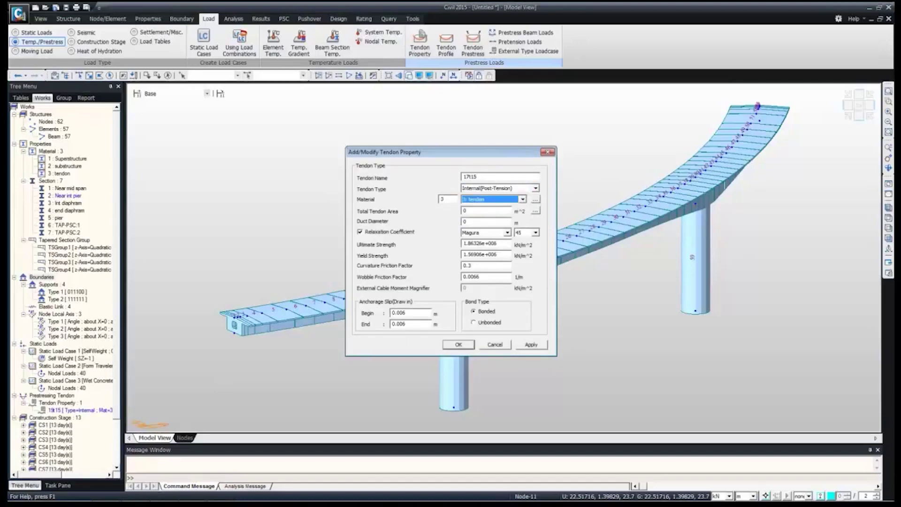
# Define the 17t15 tendon's total area from 17 strands with the 15.2 strand diameter.
pyautogui.click(536, 211)
pyautogui.click(507, 243)
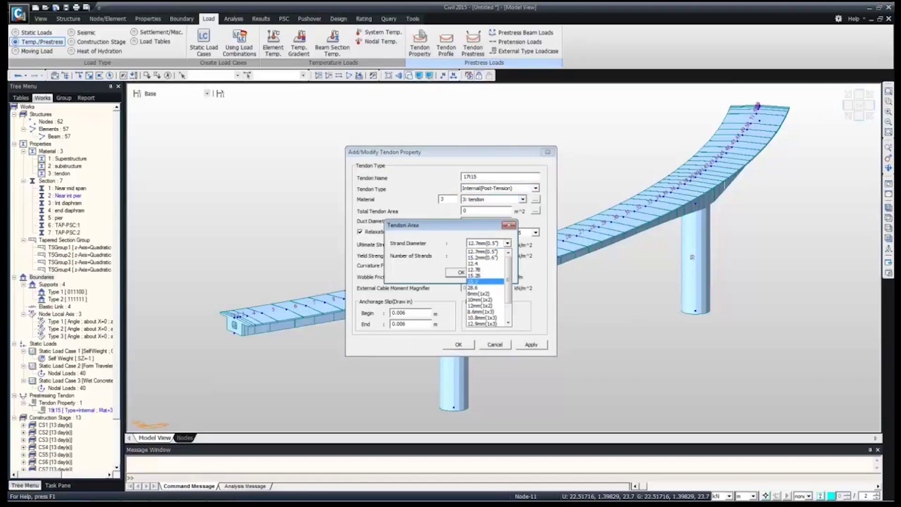
pyautogui.click(486, 282)
pyautogui.press('Tab')
pyautogui.write('1')
pyautogui.press('Return')
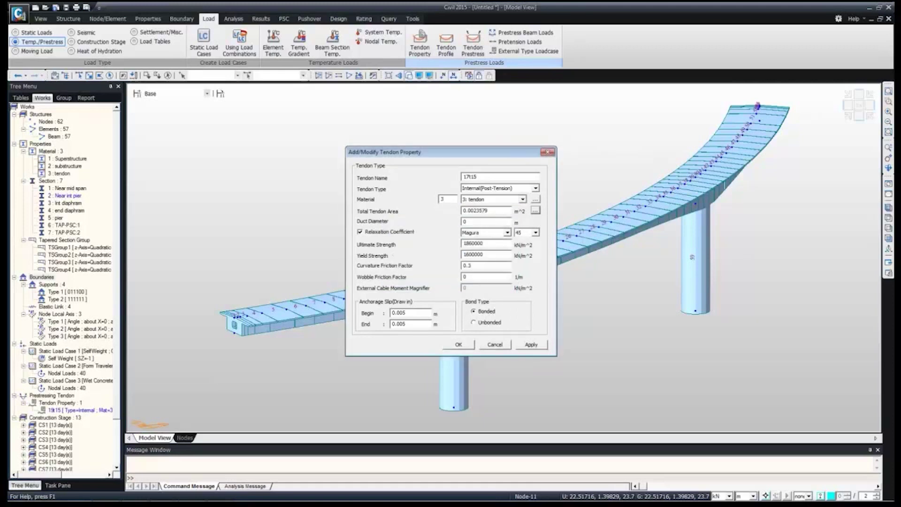
# Set the 17t15 duct diameter to 0.1 m and its relaxation to IRC:112-2011 with Normal, and finish the tendon properties.
pyautogui.moveTo(450, 152); pyautogui.dragTo(499, 132)
pyautogui.press('Tab')
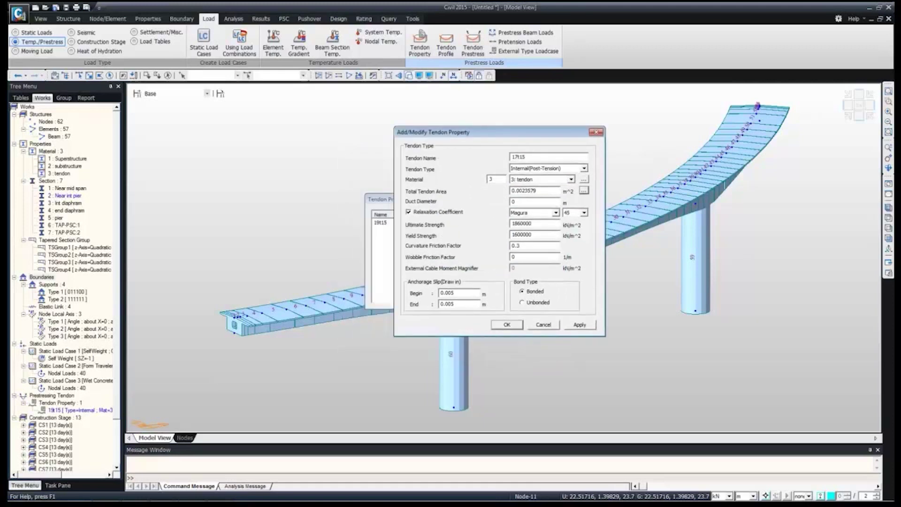
pyautogui.write('.1')
pyautogui.click(556, 213)
pyautogui.click(526, 245)
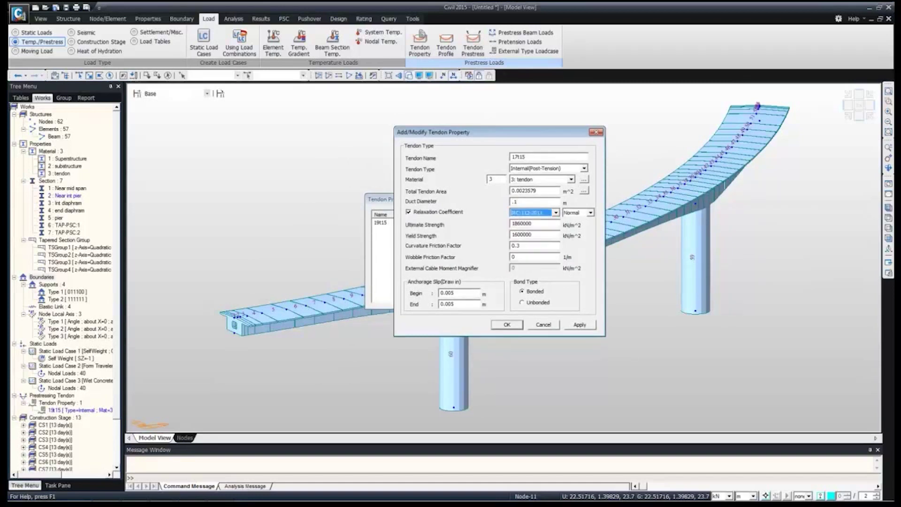
pyautogui.click(590, 213)
pyautogui.click(575, 221)
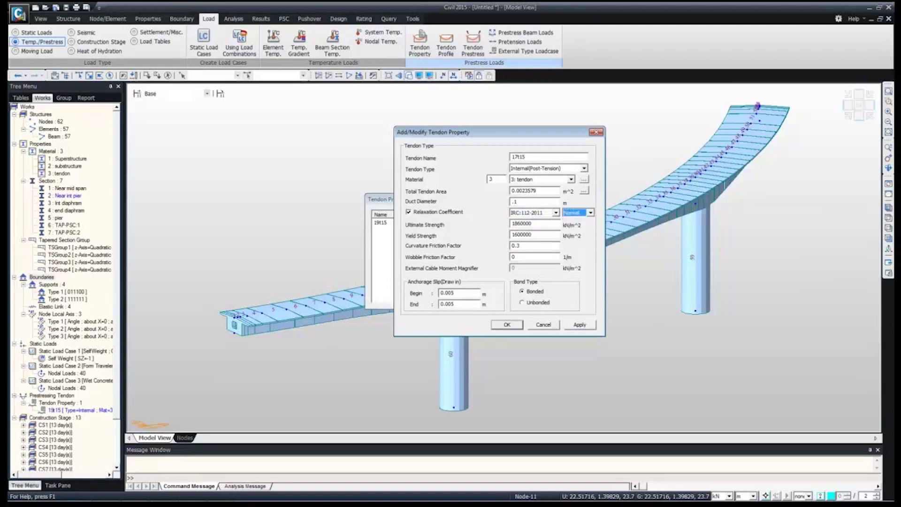
pyautogui.moveTo(517, 223); pyautogui.dragTo(515, 246)
pyautogui.click(515, 257)
pyautogui.click(506, 325)
pyautogui.click(509, 298)
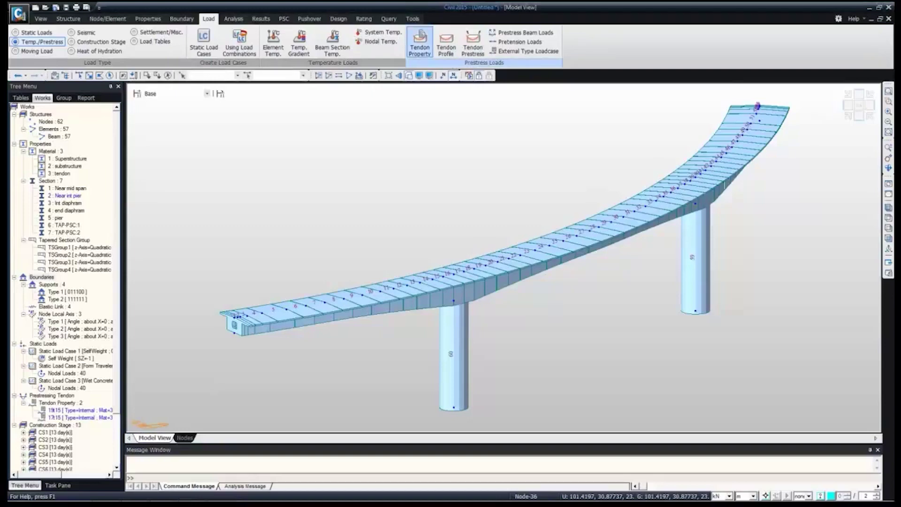
# Start a new tendon profile named t1 with property 19t15, assigned elements 1to19 and 3-D input.
pyautogui.click(446, 43)
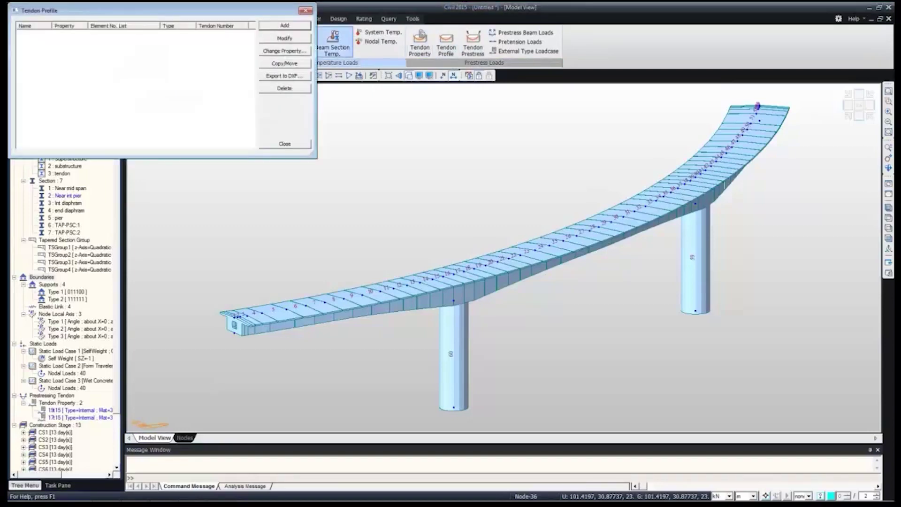
pyautogui.click(284, 26)
pyautogui.moveTo(70, 8); pyautogui.dragTo(192, 41)
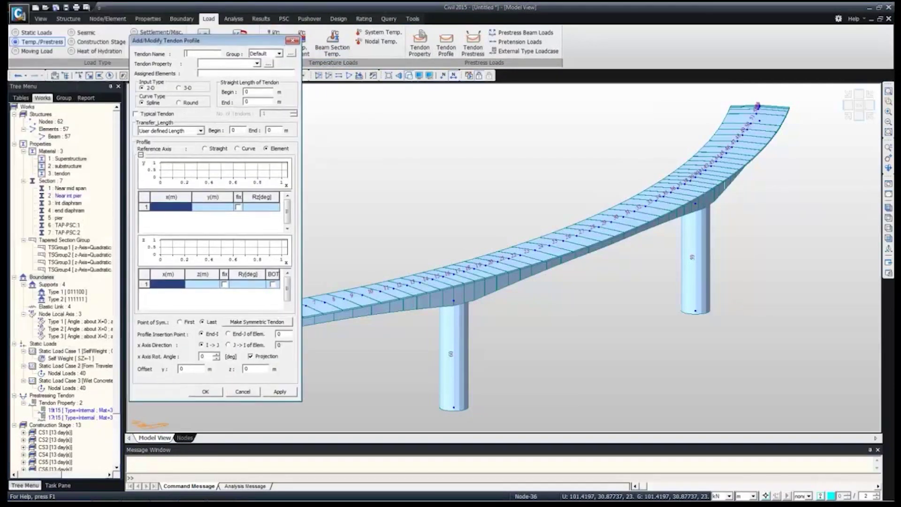
pyautogui.write('t1')
pyautogui.click(257, 63)
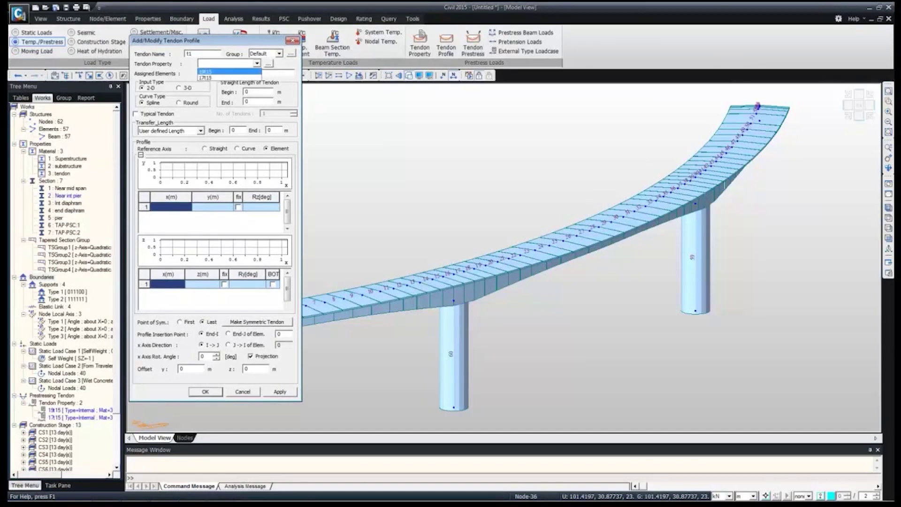
pyautogui.click(229, 71)
pyautogui.click(246, 73)
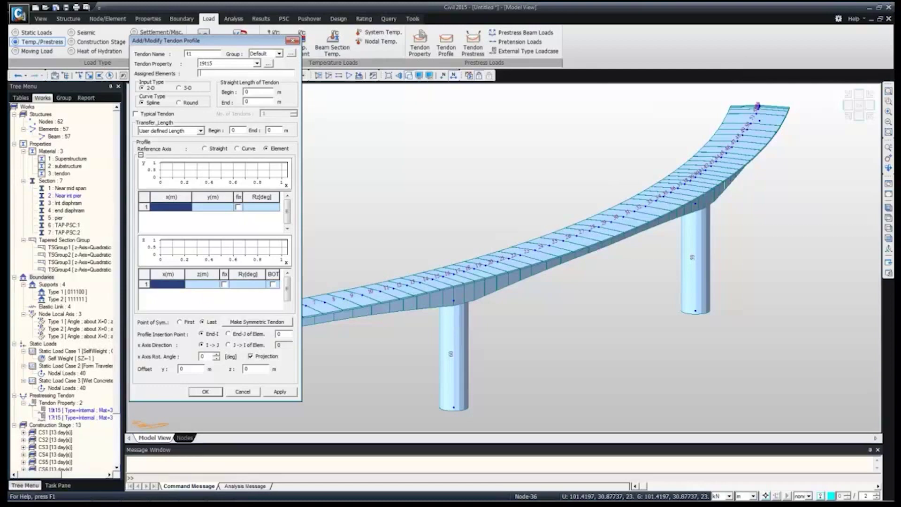
pyautogui.moveTo(188, 40); pyautogui.dragTo(177, 17)
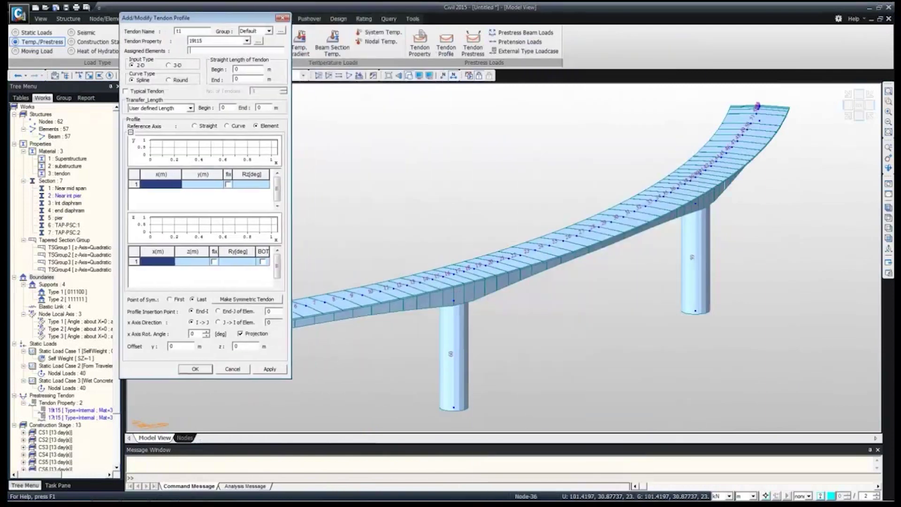
pyautogui.write('1to19')
pyautogui.click(169, 65)
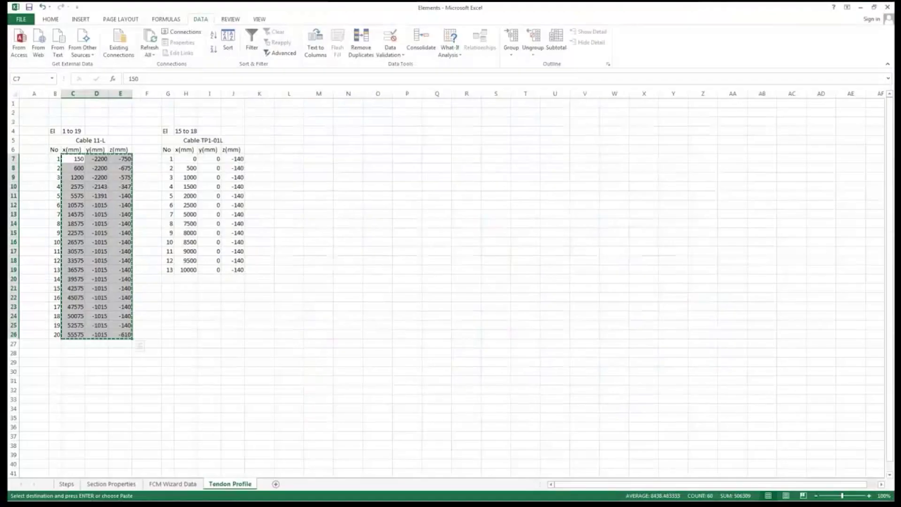
# Copy the Cable 11-L coordinates C7:E26 from the Tendon Profile sheet in Excel and paste them into the t1 profile table in midas Civil.
pyautogui.click(186, 243)
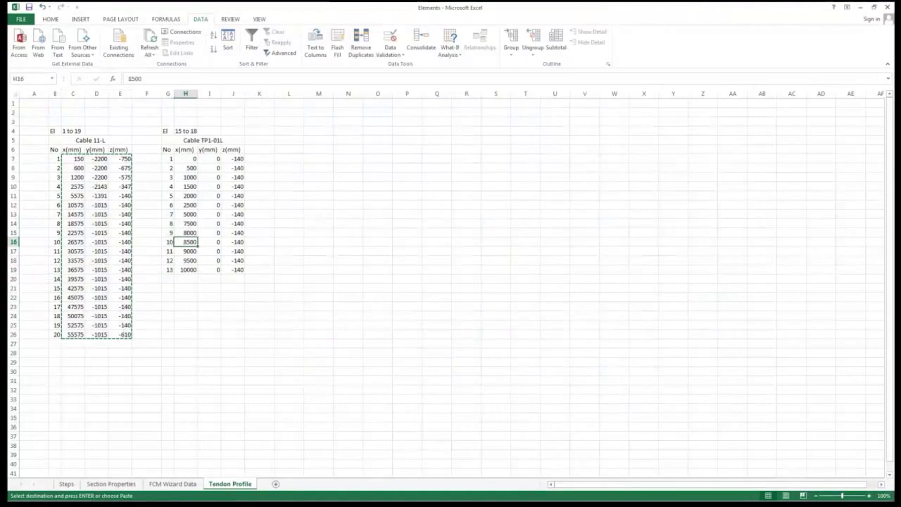
pyautogui.moveTo(73, 159); pyautogui.dragTo(124, 334)
pyautogui.hotkey('ctrl', 'c')
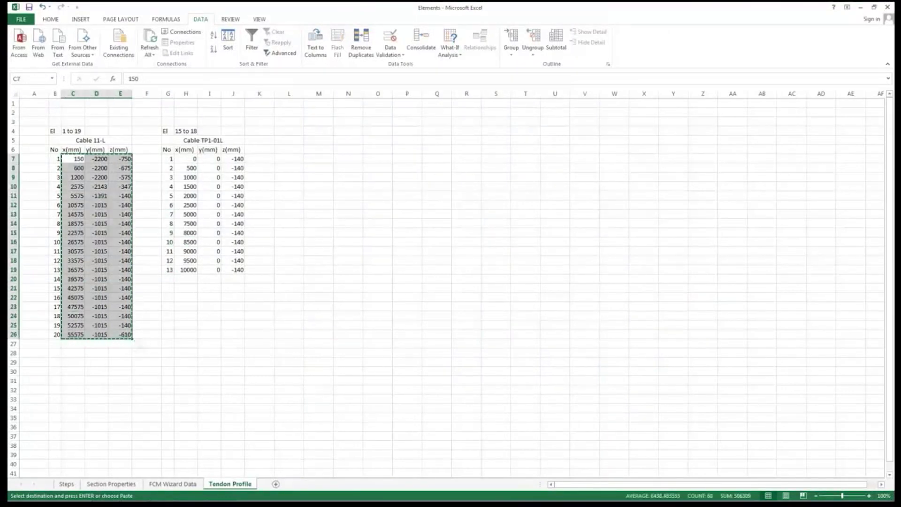
pyautogui.moveTo(186, 7); pyautogui.dragTo(844, 28)
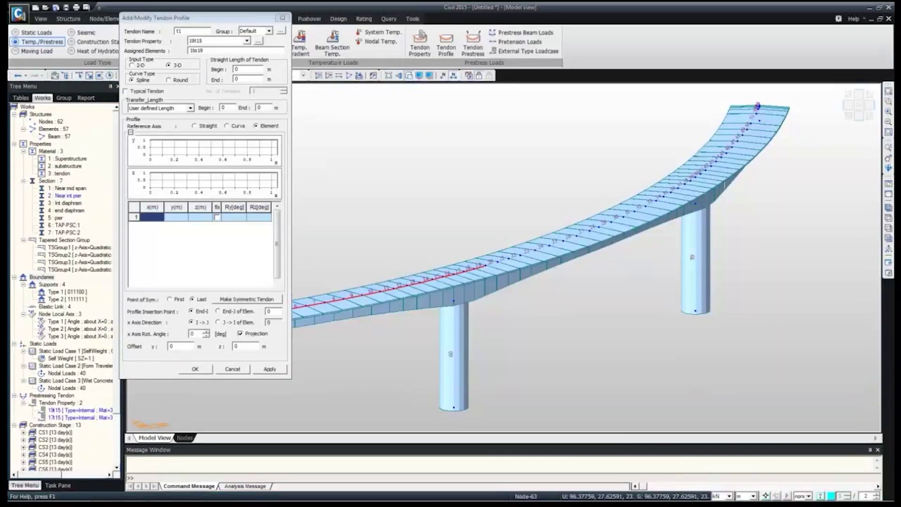
pyautogui.click(152, 217)
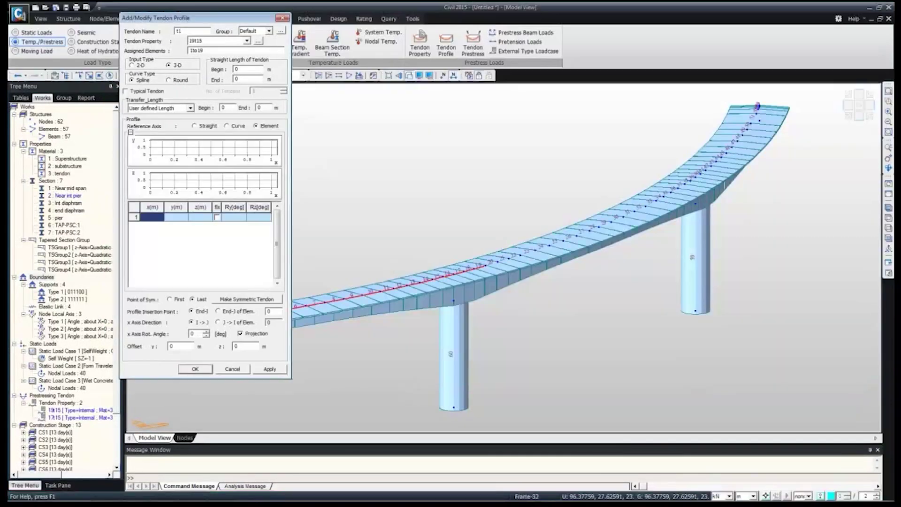
pyautogui.hotkey('ctrl', 'v')
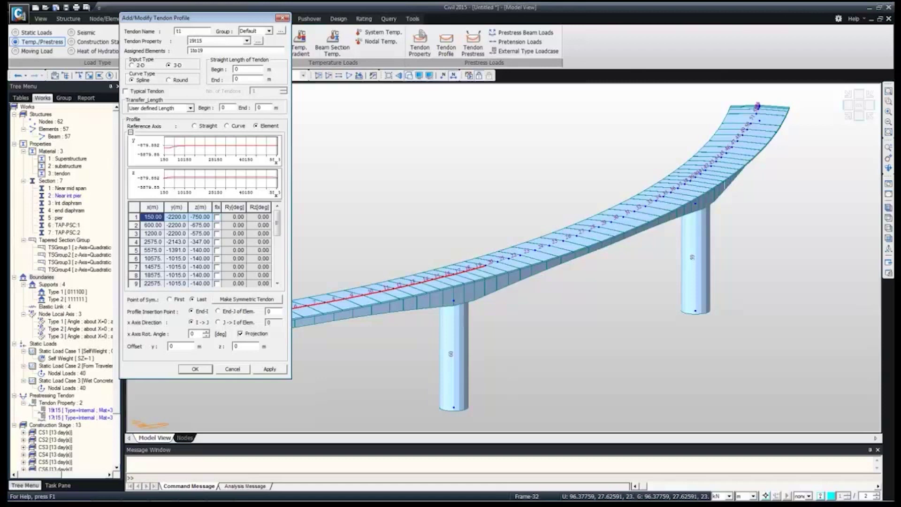
# Set the t1 profile insertion point to End-I of element 1 and its x axis direction to element 1, and accept the profile.
pyautogui.doubleClick(271, 312)
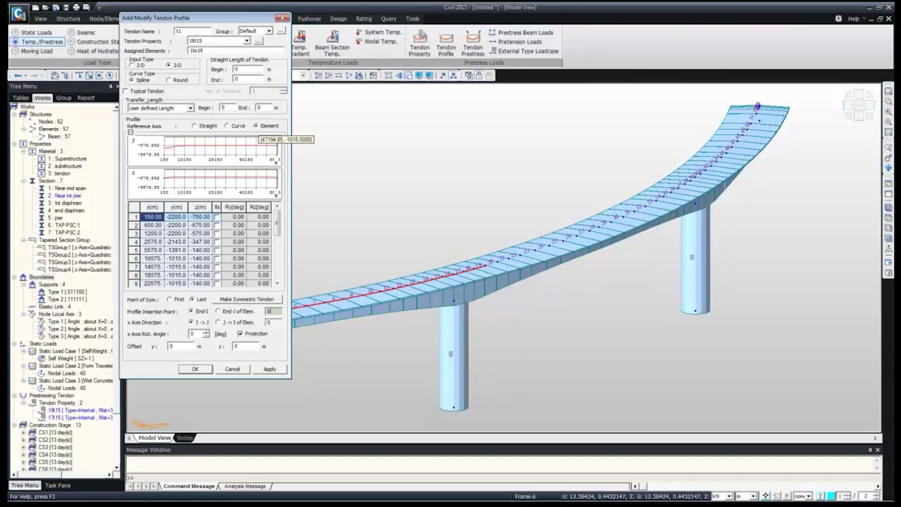
pyautogui.write('1')
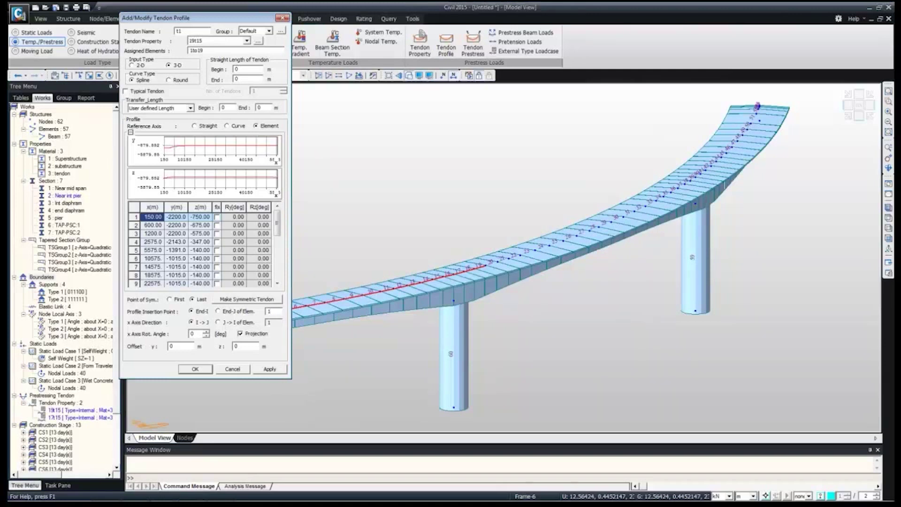
pyautogui.click(195, 369)
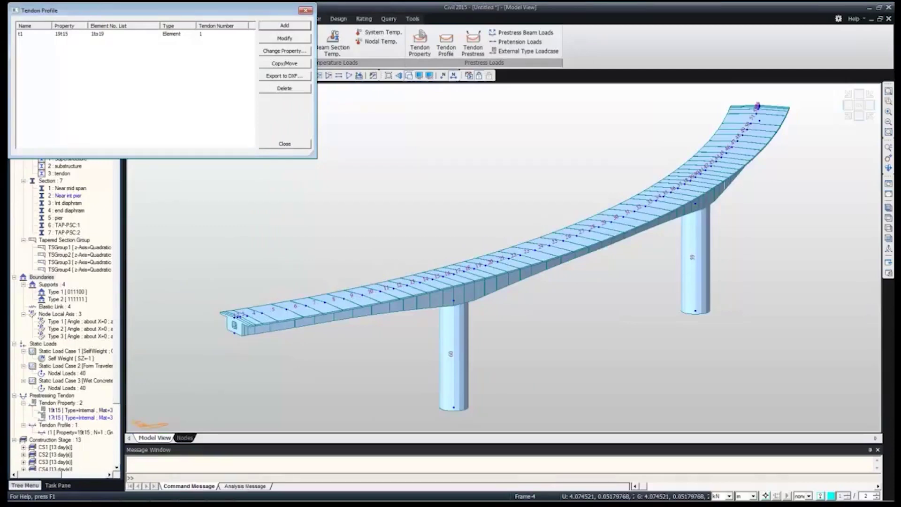
# Check tendon profile t1 in plan view and copy it by an equal distance of 0,2030, keeping the current assigned elements.
pyautogui.click(889, 218)
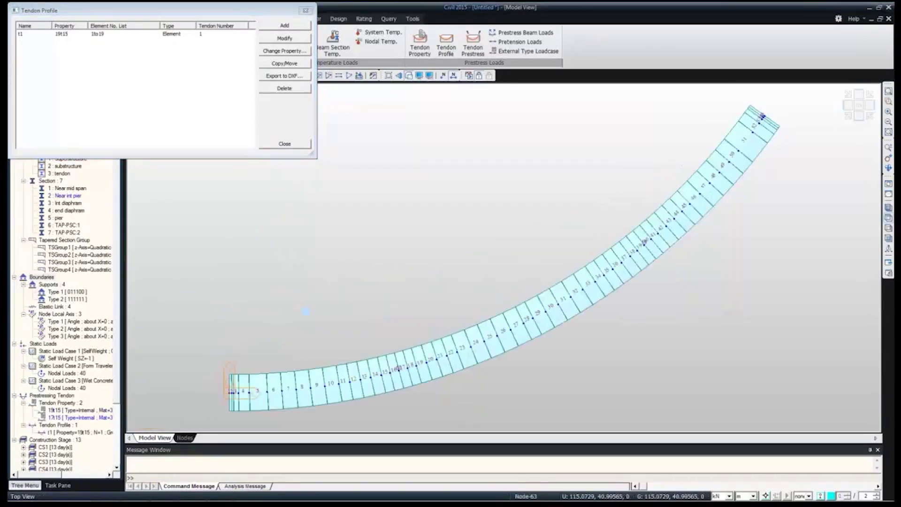
pyautogui.doubleClick(62, 33)
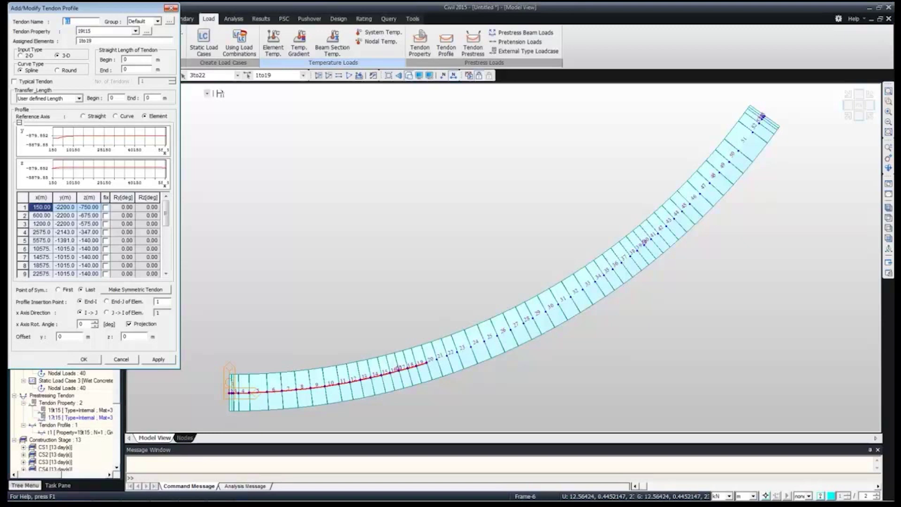
pyautogui.press('Return')
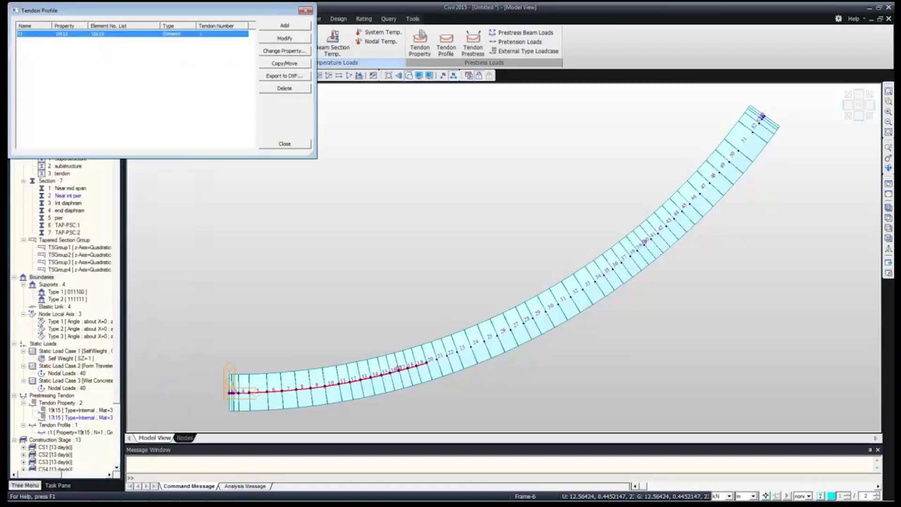
pyautogui.click(285, 62)
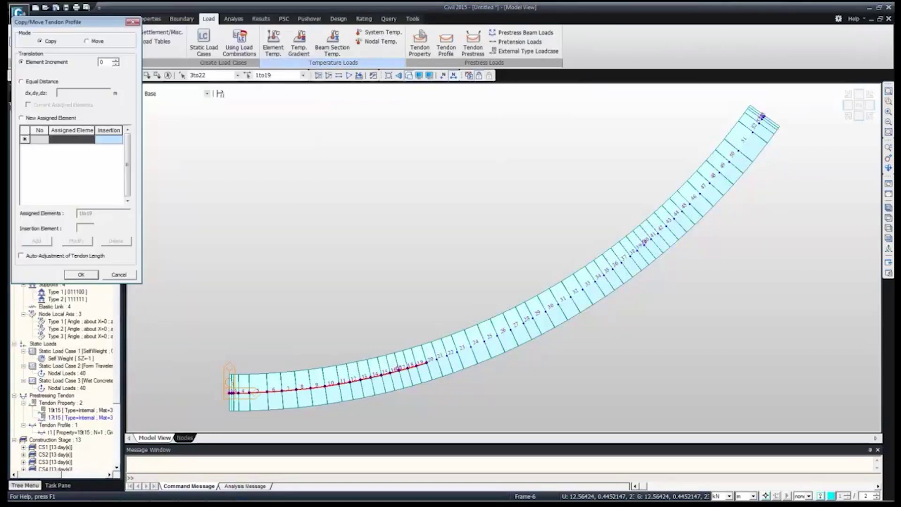
pyautogui.moveTo(71, 22); pyautogui.dragTo(97, 9)
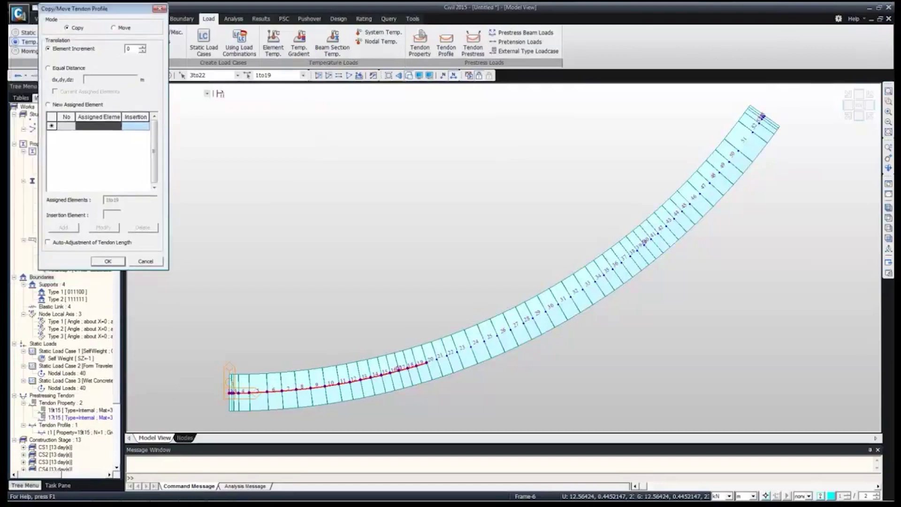
pyautogui.click(48, 68)
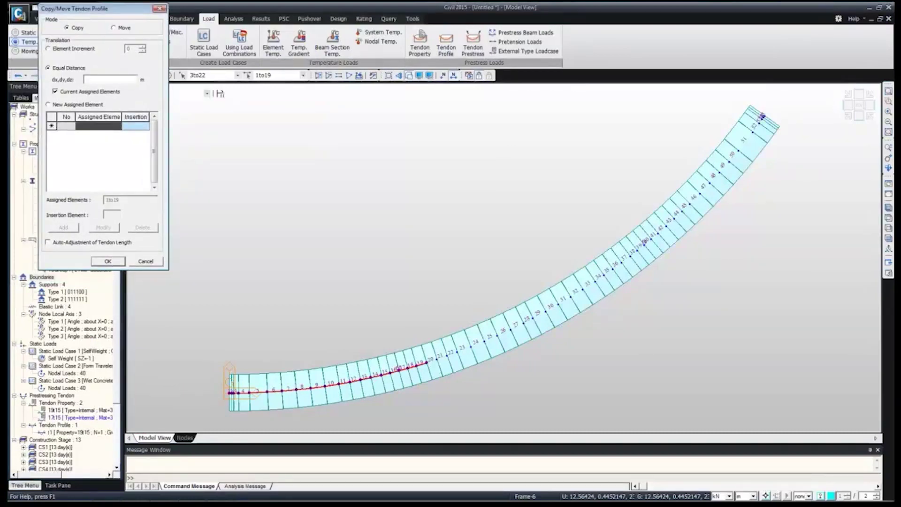
pyautogui.click(109, 80)
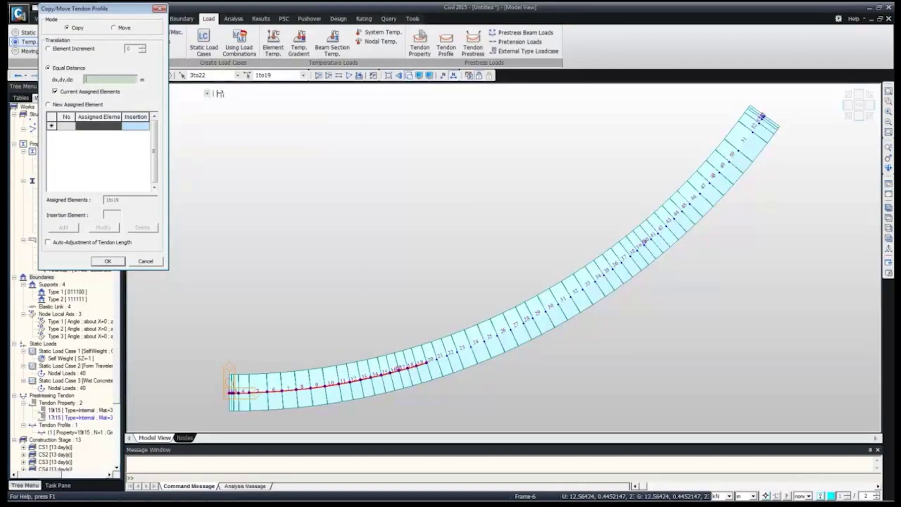
pyautogui.write('0,')
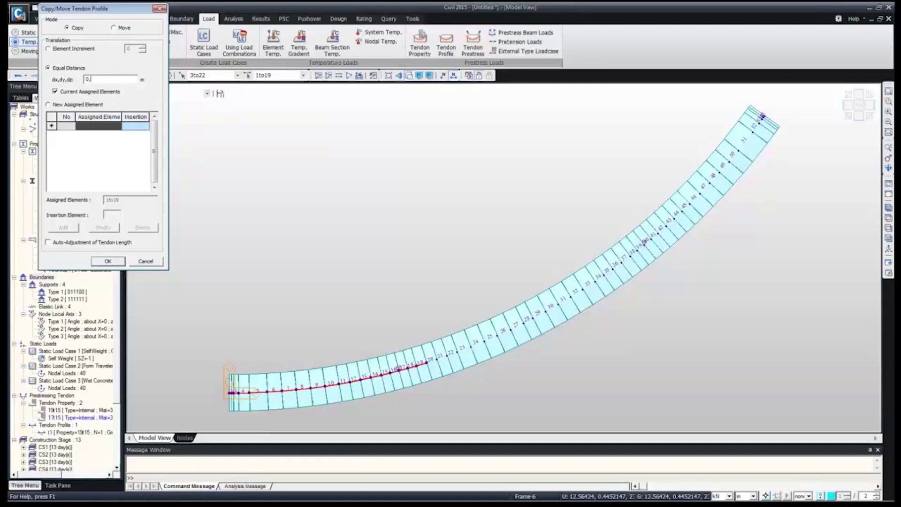
pyautogui.write('2030')
pyautogui.click(107, 261)
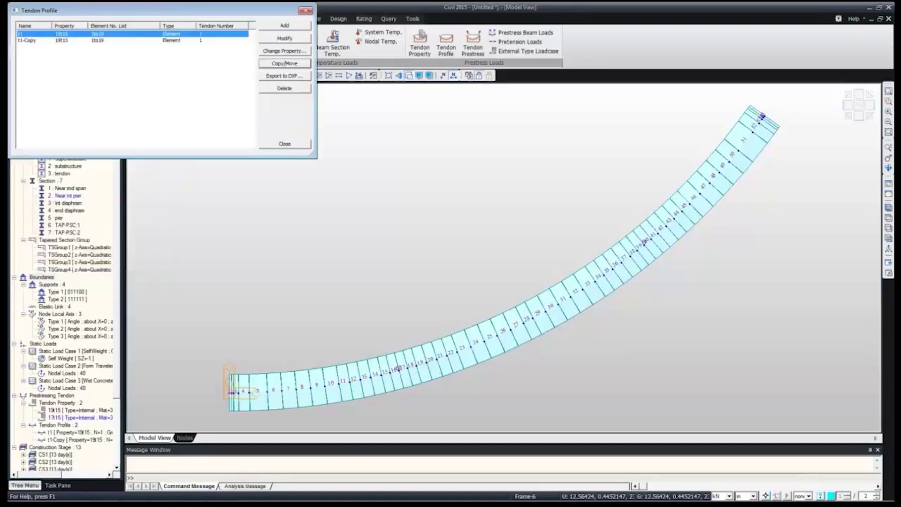
# Check the t1-Copy tendon profile in plan, finish the tendon profile list and return to the isometric view.
pyautogui.click(114, 40)
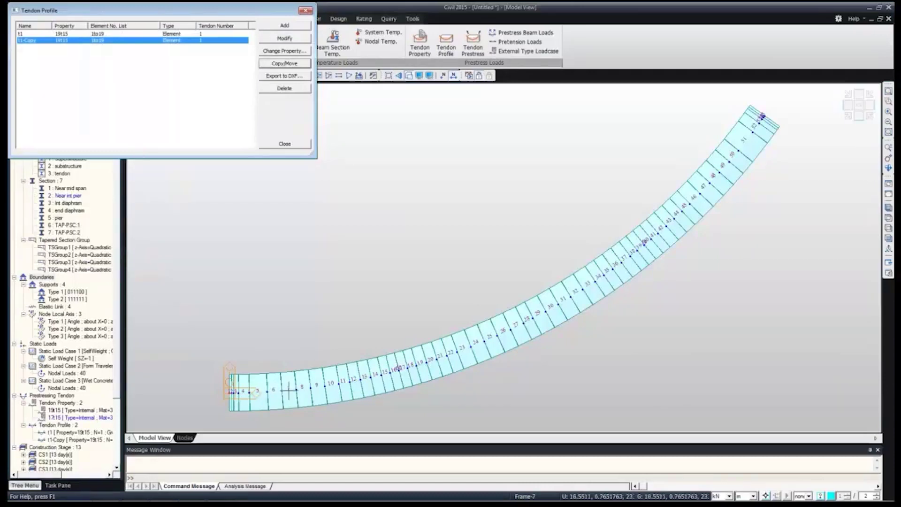
pyautogui.moveTo(289, 390)
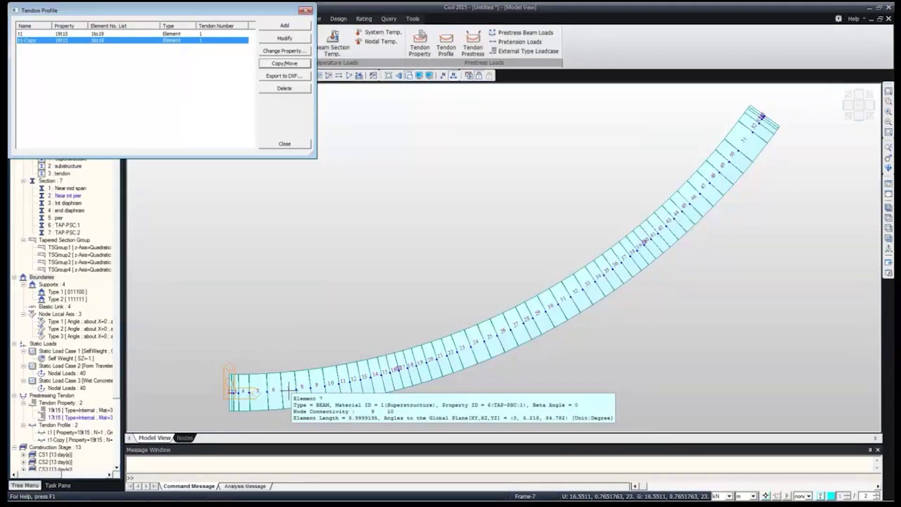
pyautogui.click(284, 143)
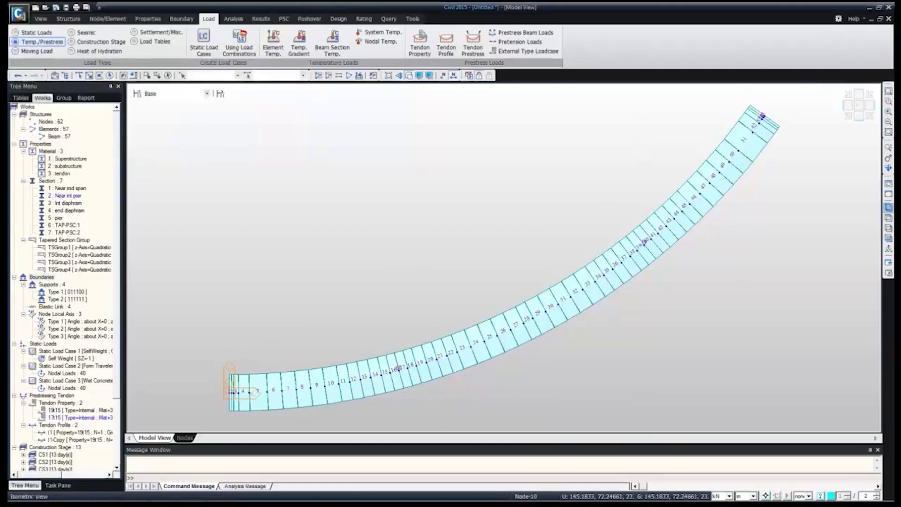
pyautogui.click(889, 208)
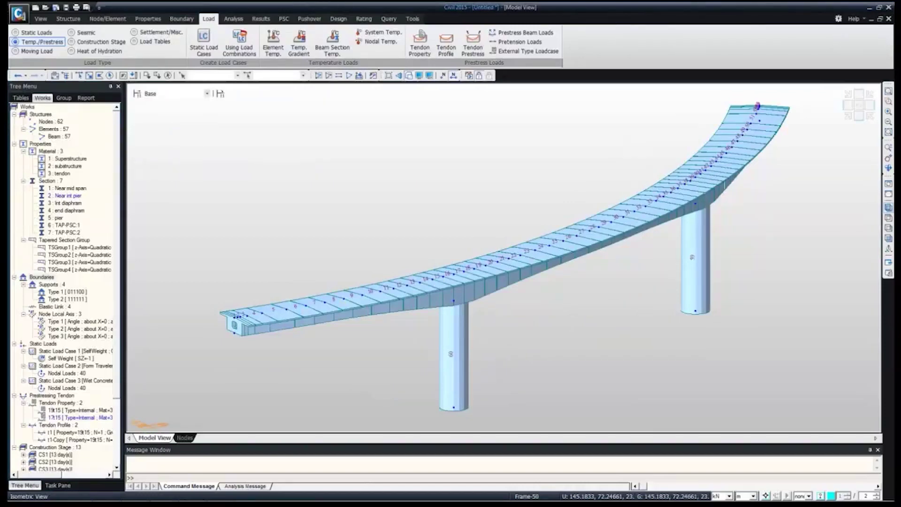
# Start a tendon prestress load and add a static load case named prestress with type Prestress (PS).
pyautogui.click(473, 44)
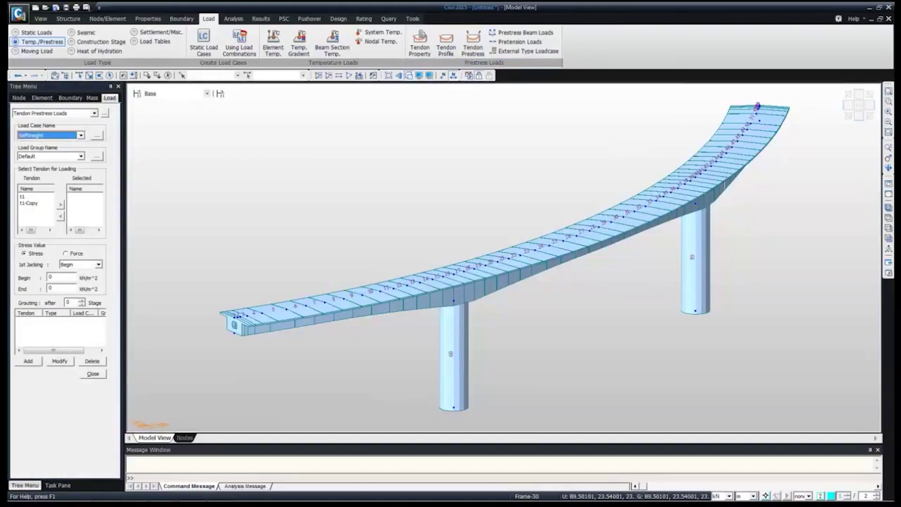
pyautogui.click(81, 135)
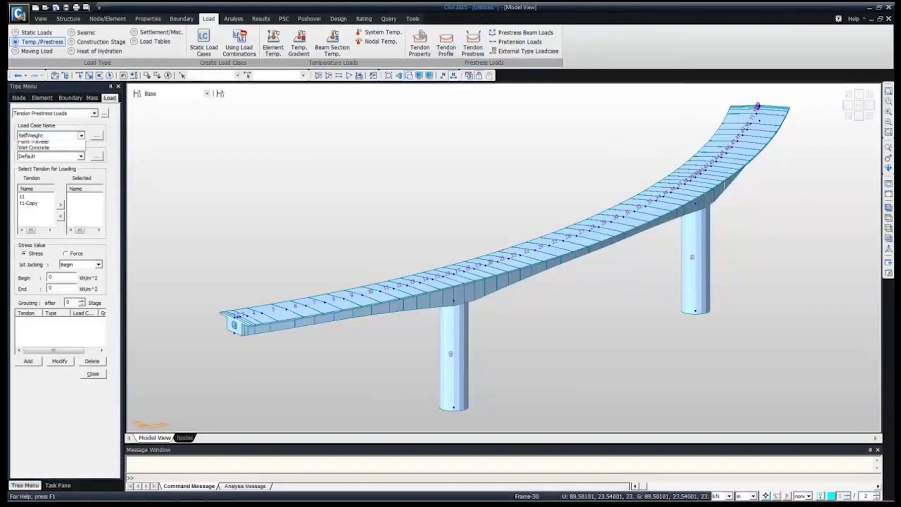
pyautogui.click(81, 135)
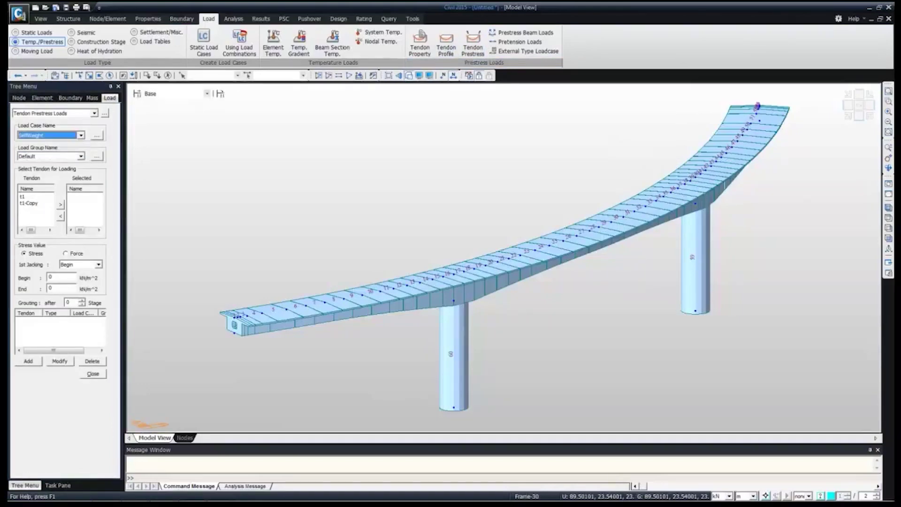
pyautogui.click(97, 136)
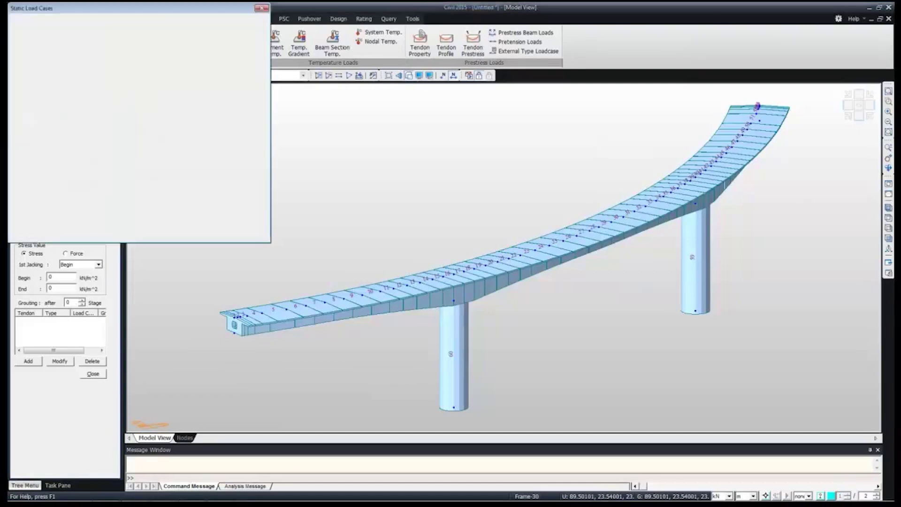
pyautogui.write('pr')
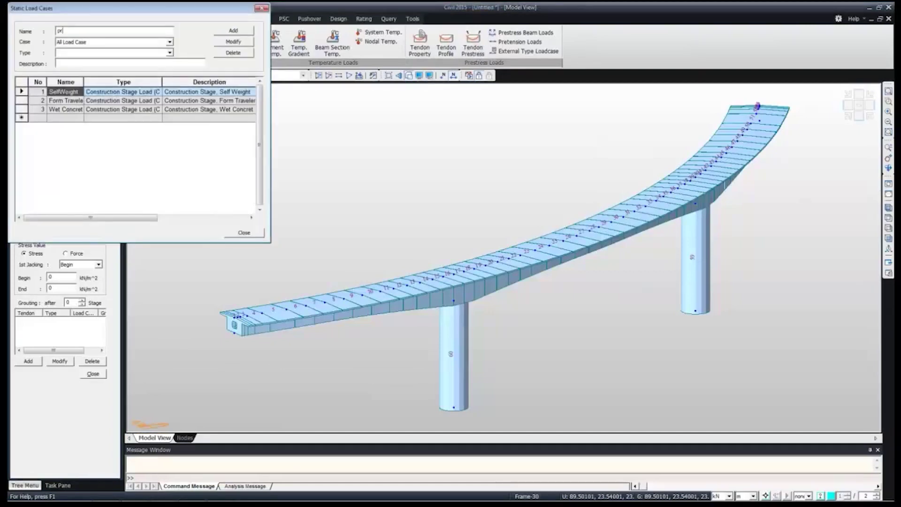
pyautogui.write('estress')
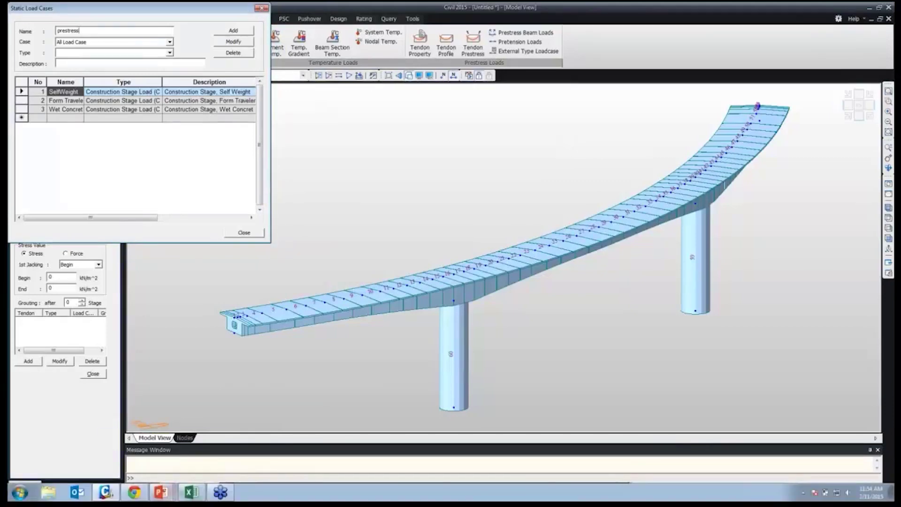
pyautogui.click(161, 492)
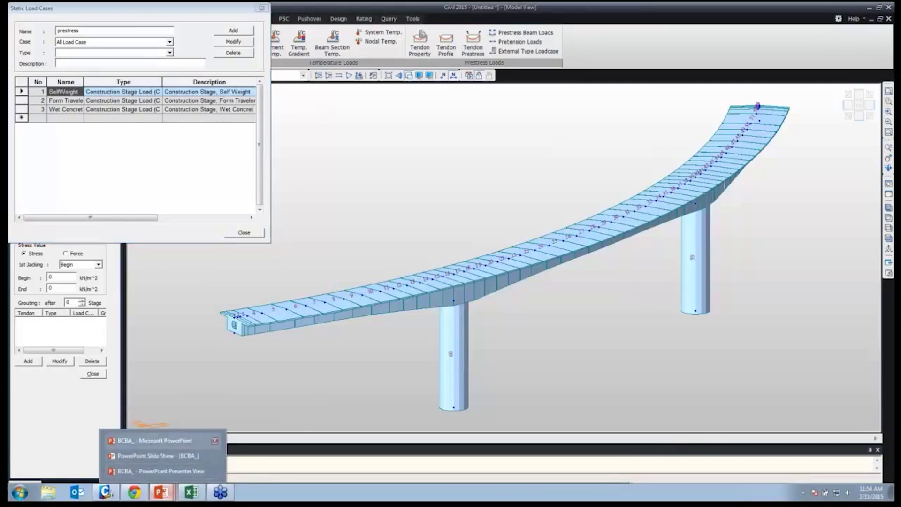
pyautogui.click(155, 440)
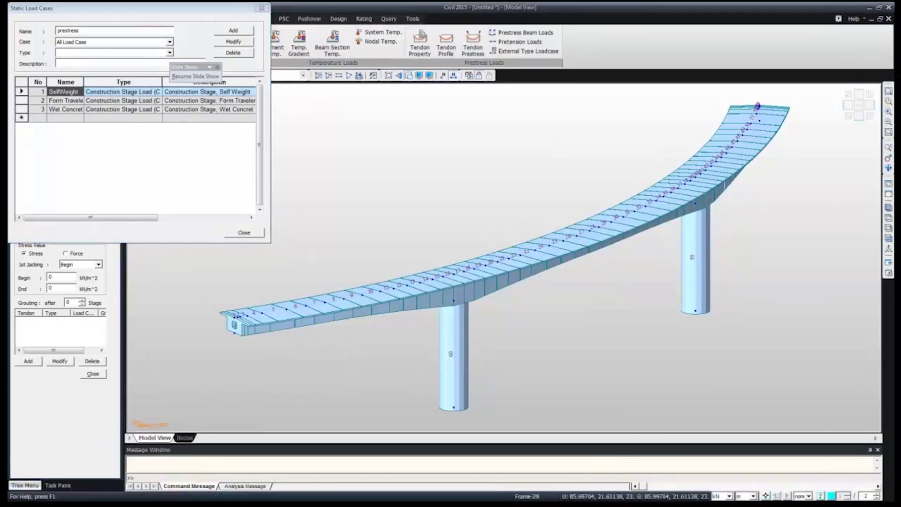
pyautogui.click(169, 52)
pyautogui.press('p')
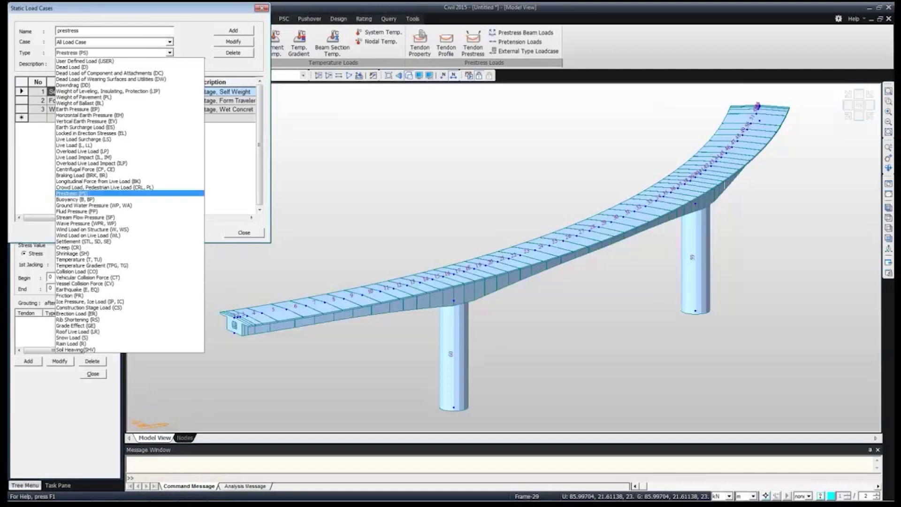
pyautogui.press('Return')
pyautogui.click(233, 30)
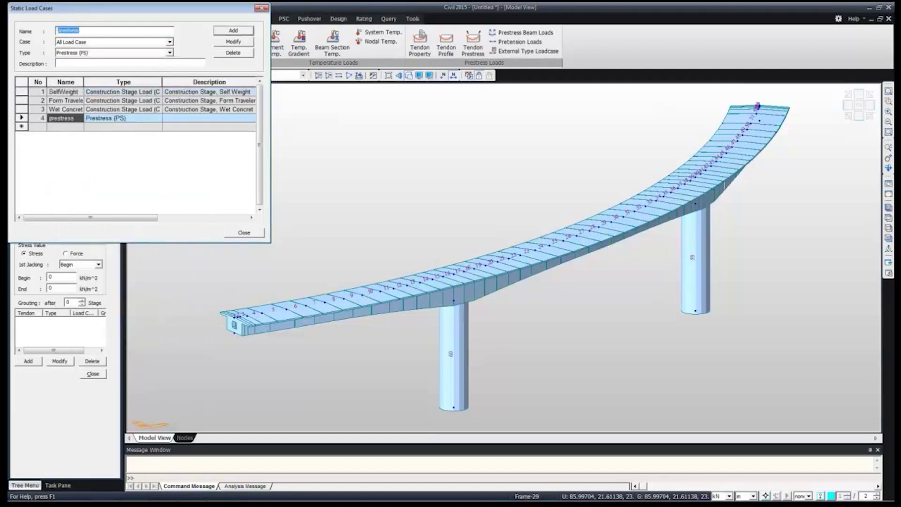
pyautogui.click(244, 233)
# Assign the tendon prestress load to load case prestress, select tendons t1 and t1-Copy, and set first jacking to Both.
pyautogui.click(81, 135)
pyautogui.click(47, 162)
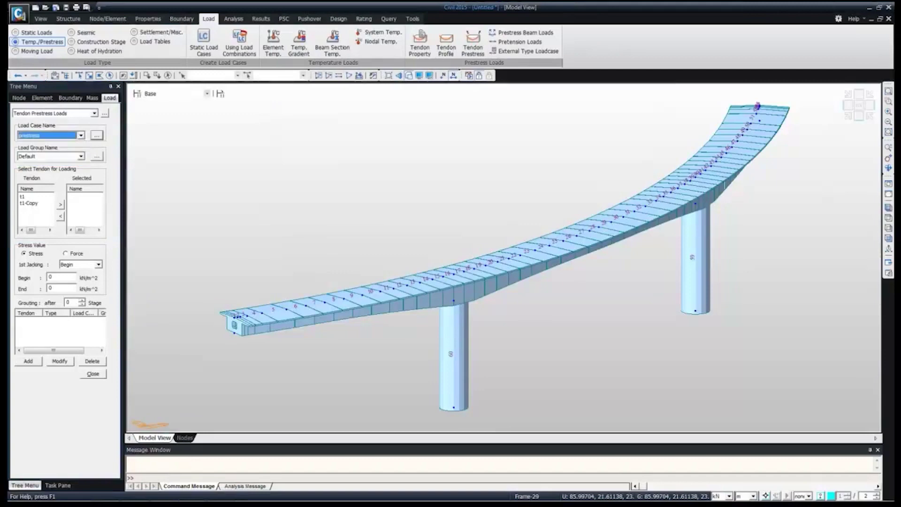
pyautogui.doubleClick(23, 196)
pyautogui.doubleClick(29, 197)
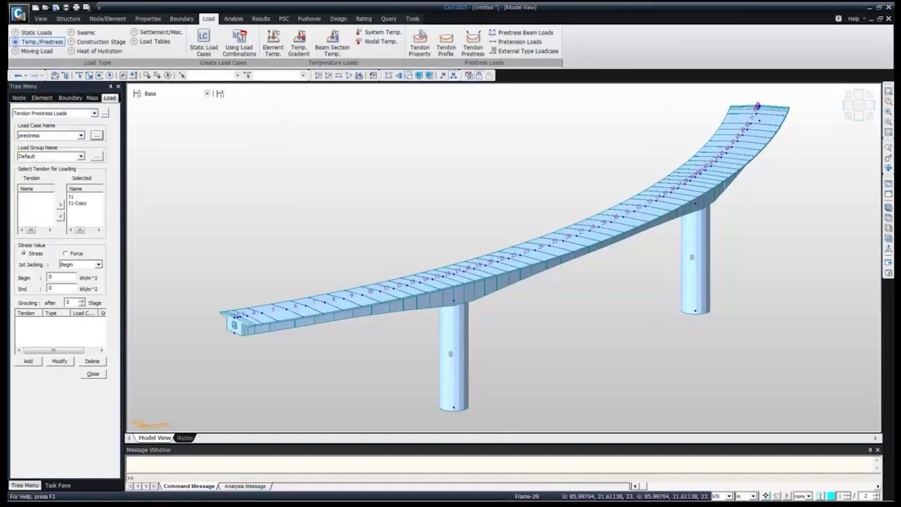
pyautogui.click(99, 265)
pyautogui.click(77, 285)
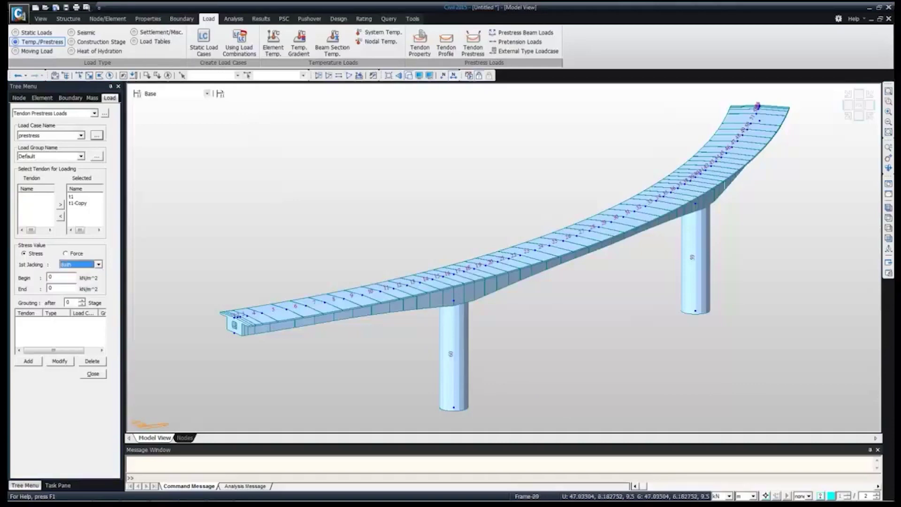
# Change the model's length unit to mm and its force unit to N.
pyautogui.click(729, 497)
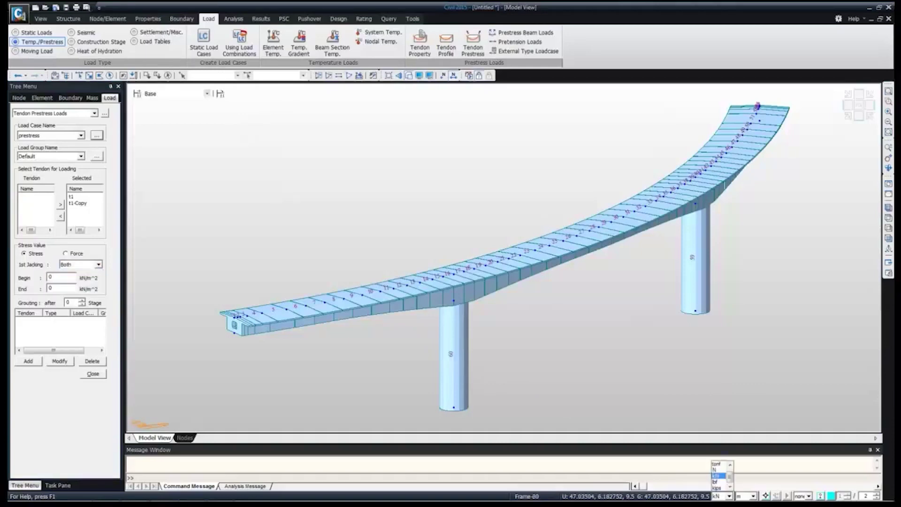
pyautogui.click(716, 476)
pyautogui.click(754, 496)
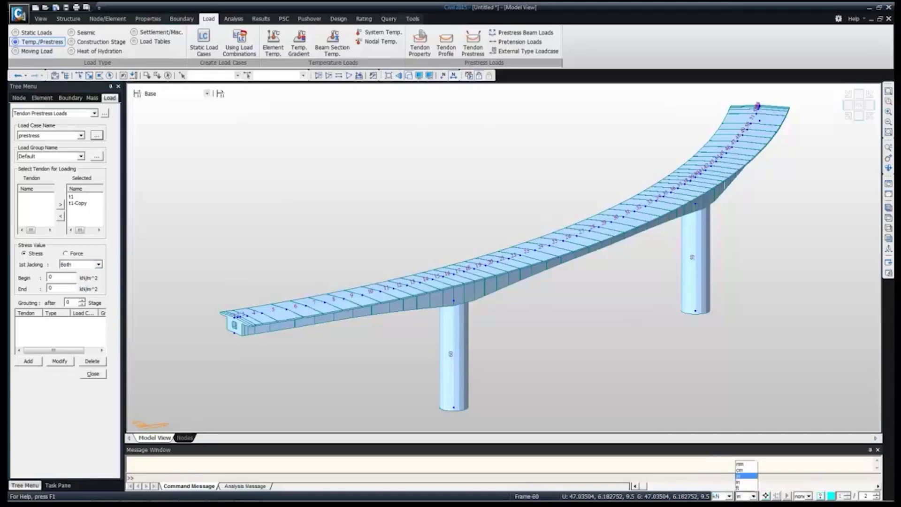
pyautogui.click(742, 463)
pyautogui.click(729, 496)
pyautogui.click(715, 470)
# Set the begin and end jacking stresses to 1395 N/mm^2, add the prestress load to both tendons and finish.
pyautogui.click(55, 277)
pyautogui.write('1395')
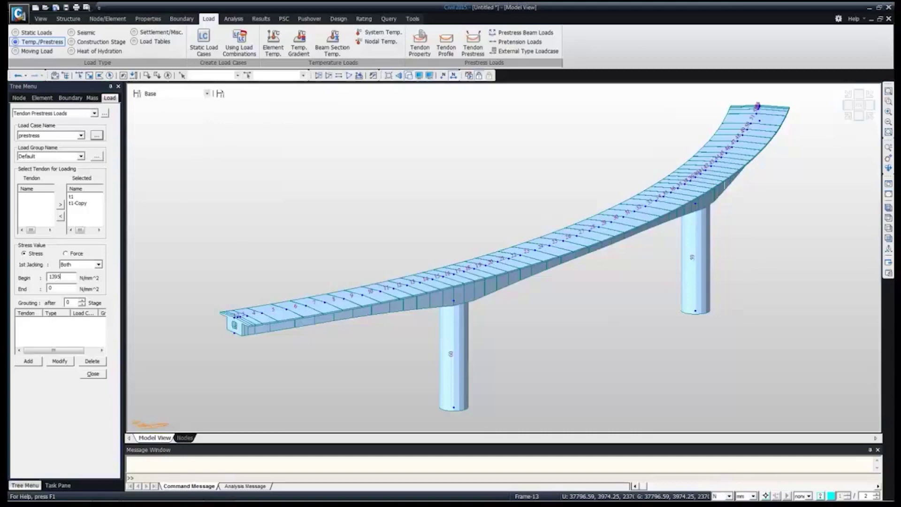
pyautogui.press('Tab')
pyautogui.write('1395')
pyautogui.click(28, 361)
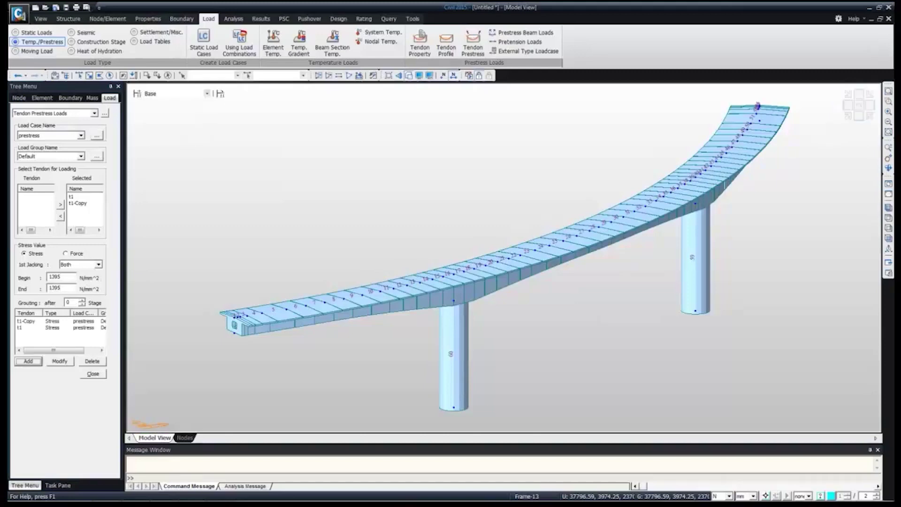
pyautogui.click(93, 374)
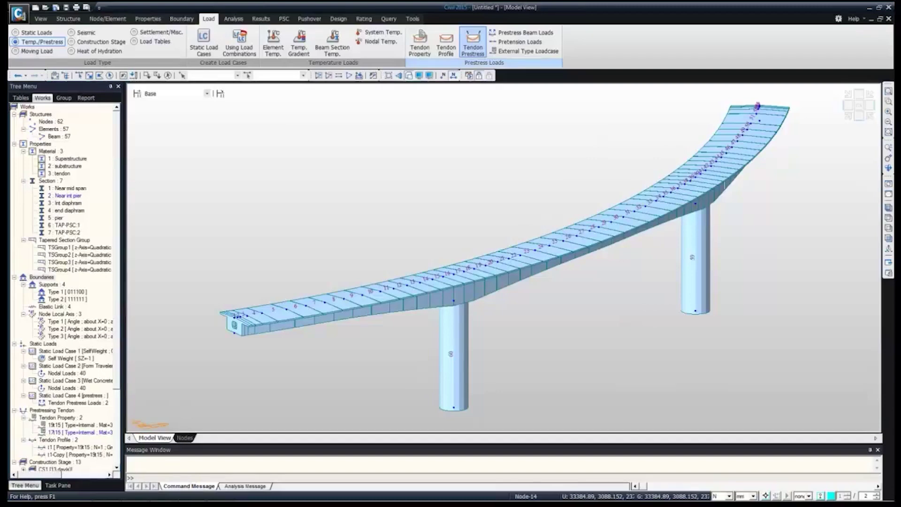
# Switch to the BCBA_ presentation in PowerPoint.
pyautogui.click(162, 493)
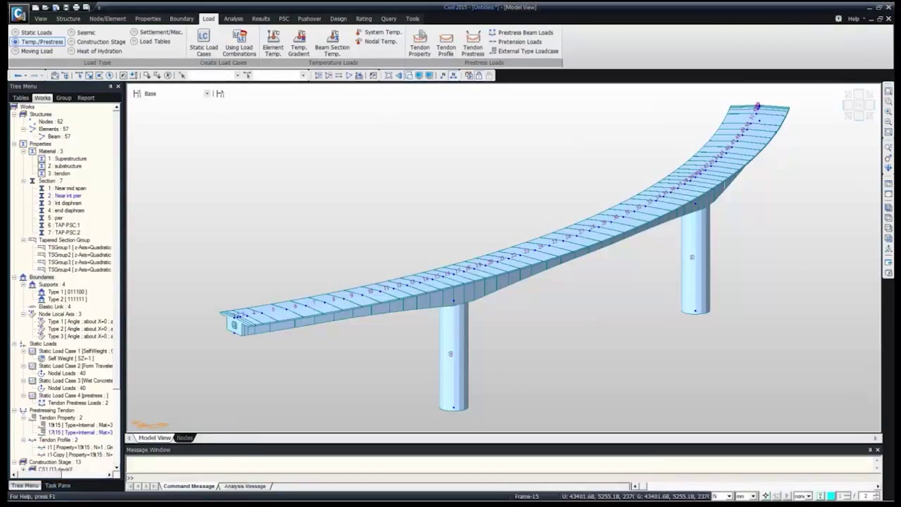
pyautogui.moveTo(161, 492)
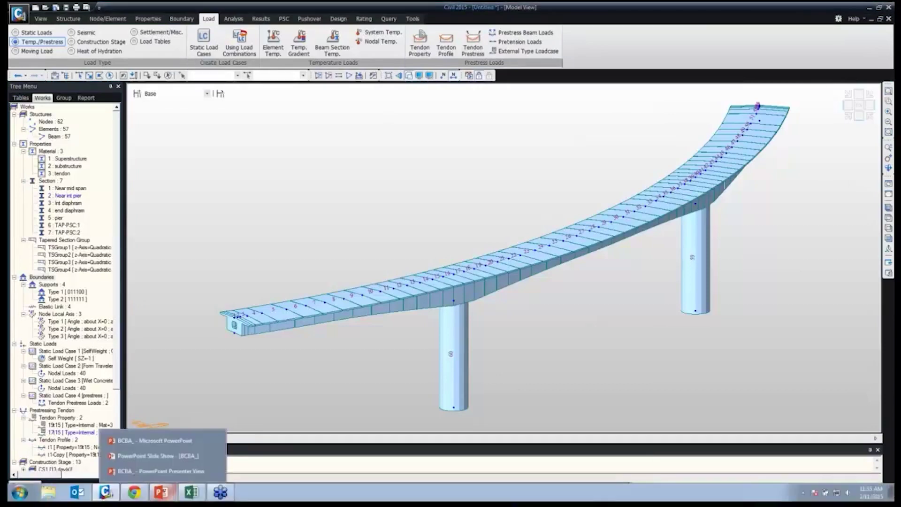